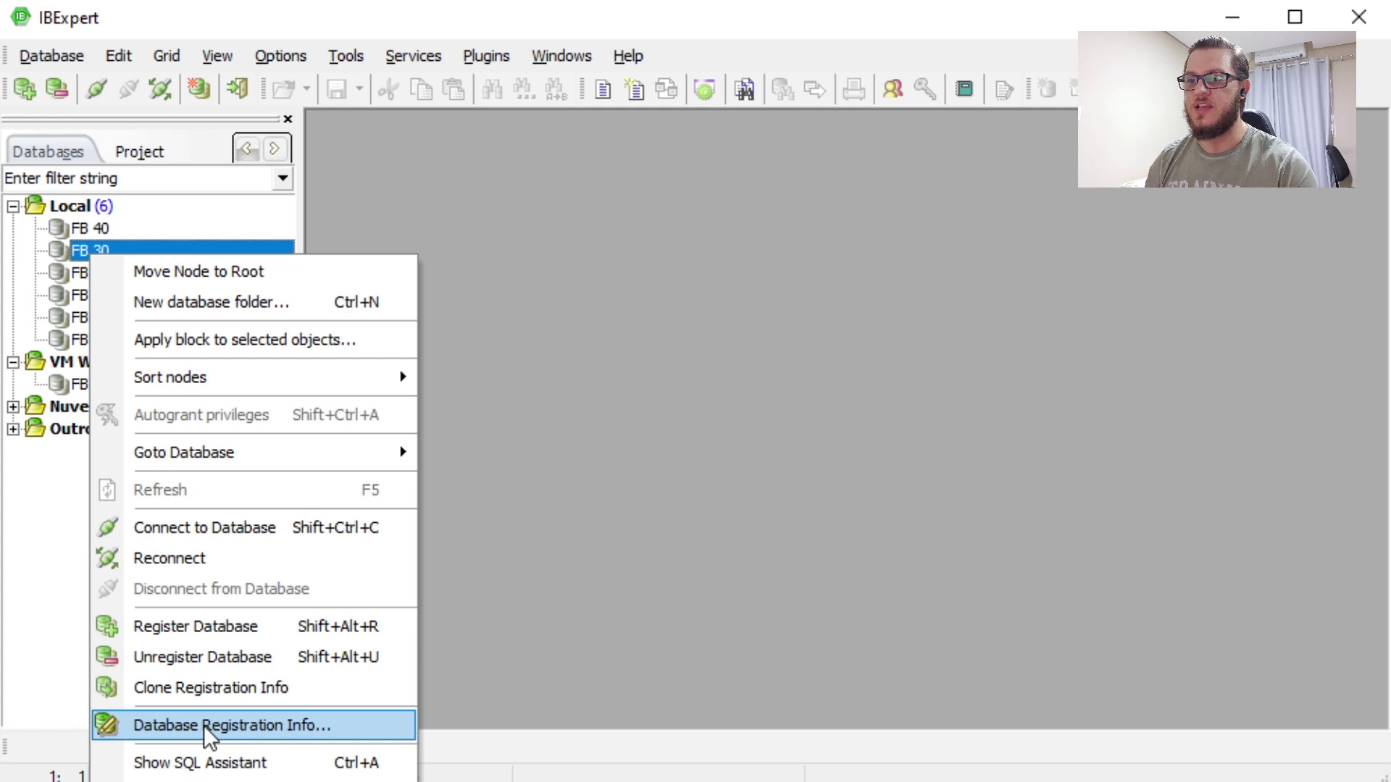
Open the registration info of the FB 30 database and set its connection charset to UTF8
{"action": "right_click", "coordinate": [79, 252]}
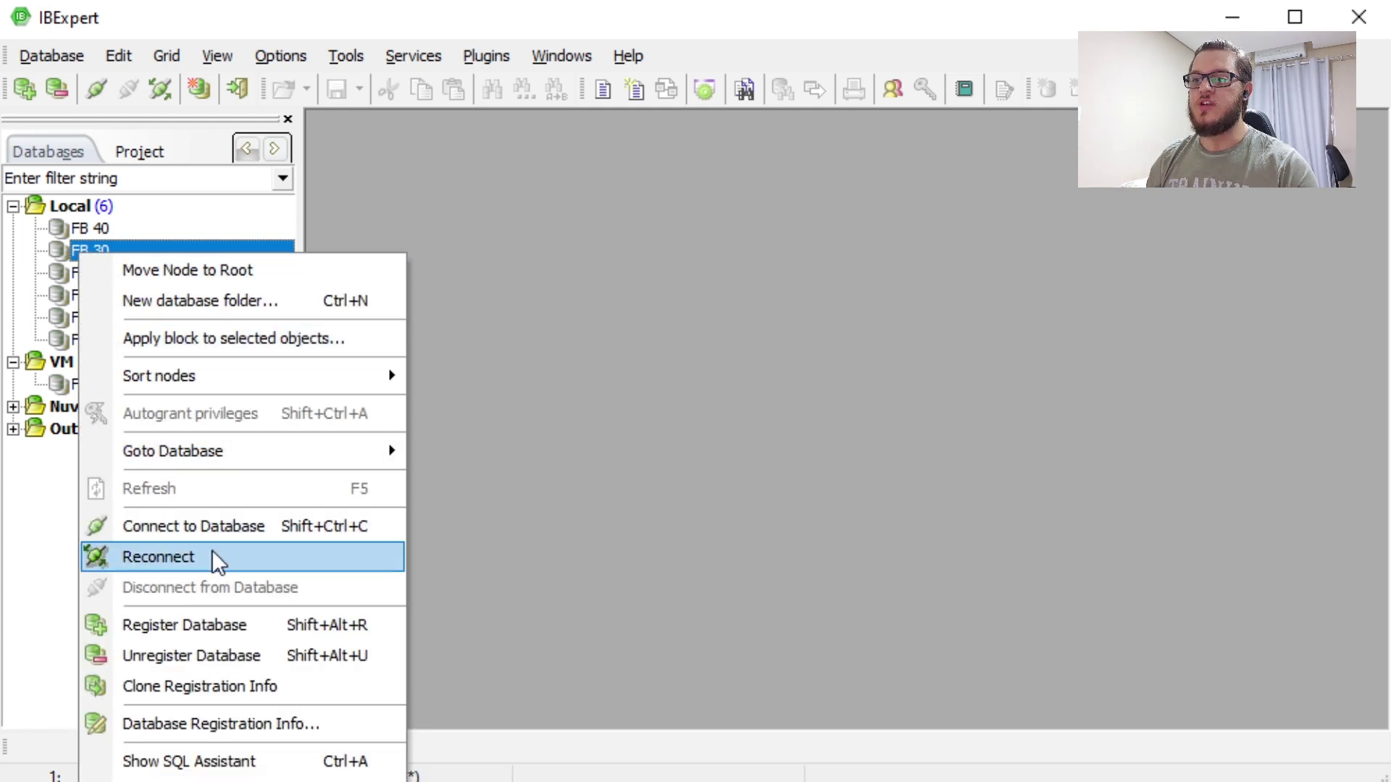
{"action": "left_click", "coordinate": [214, 721]}
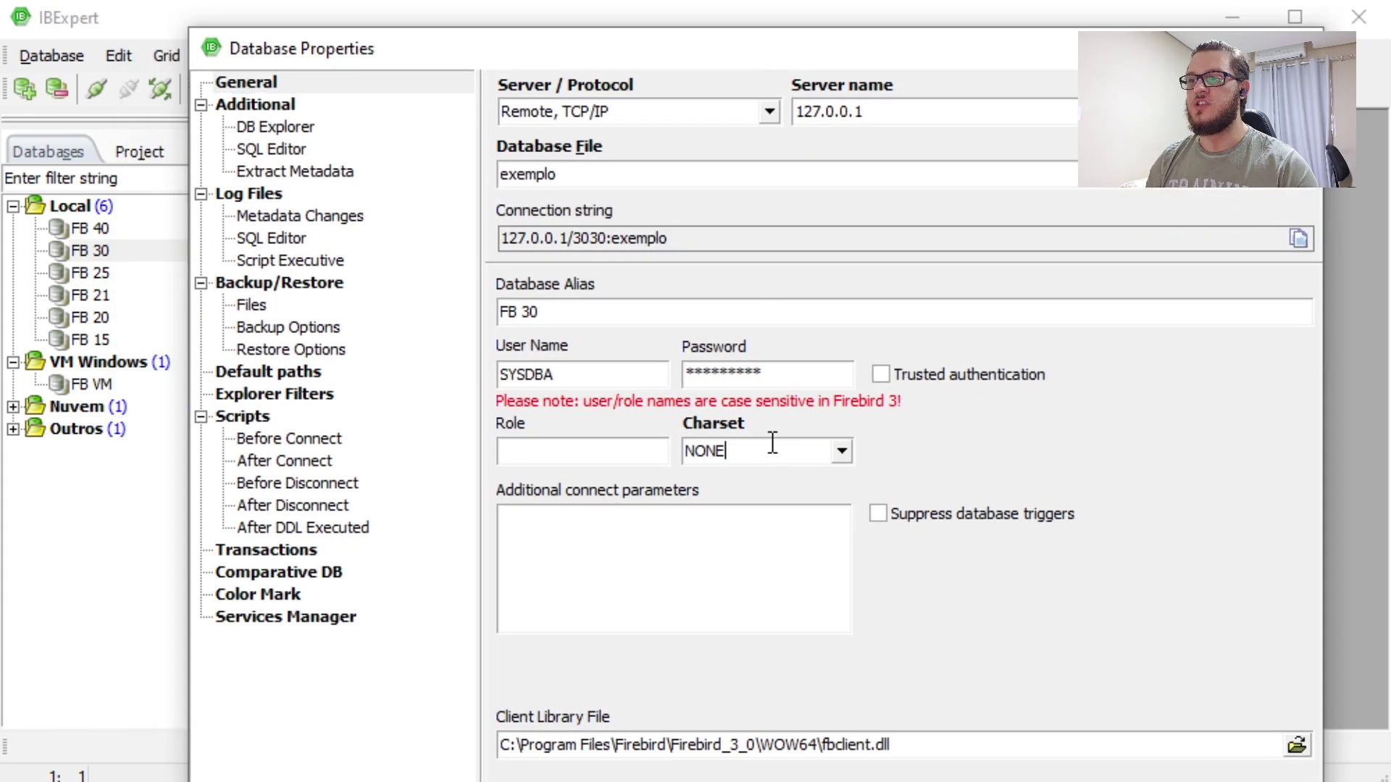
{"action": "left_click_drag", "start_coordinate": [811, 449], "coordinate": [666, 443]}
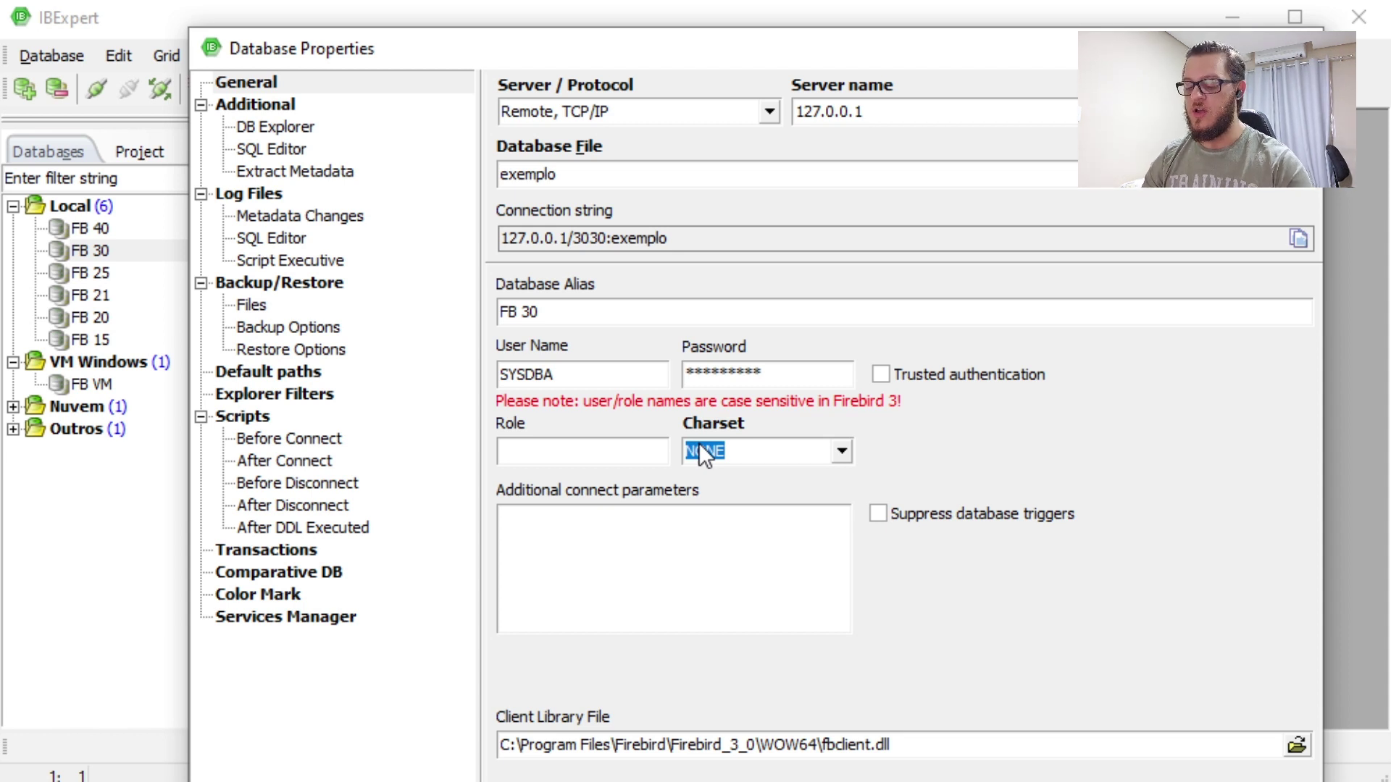
{"action": "type", "text": "utf8"}
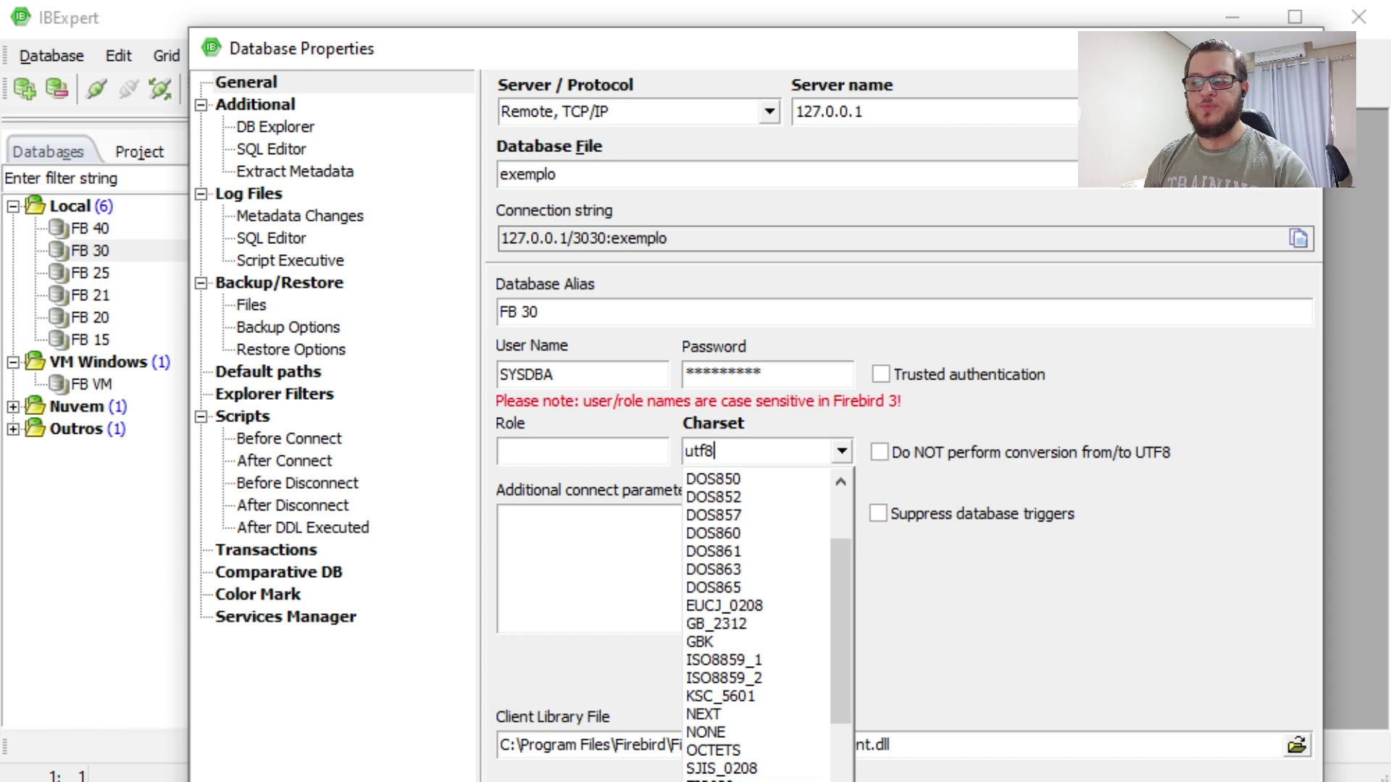
{"action": "key", "text": "Return"}
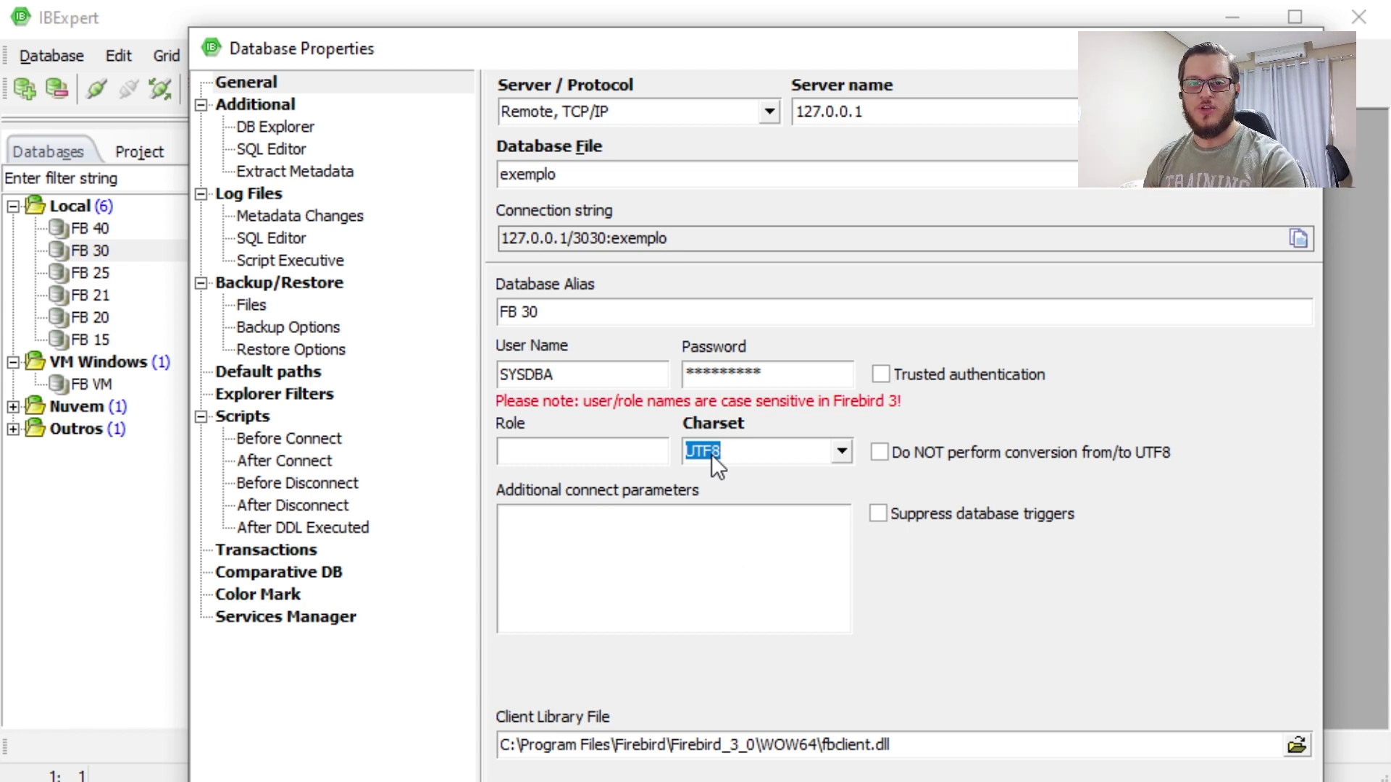
{"action": "left_click_drag", "start_coordinate": [697, 63], "coordinate": [667, 31]}
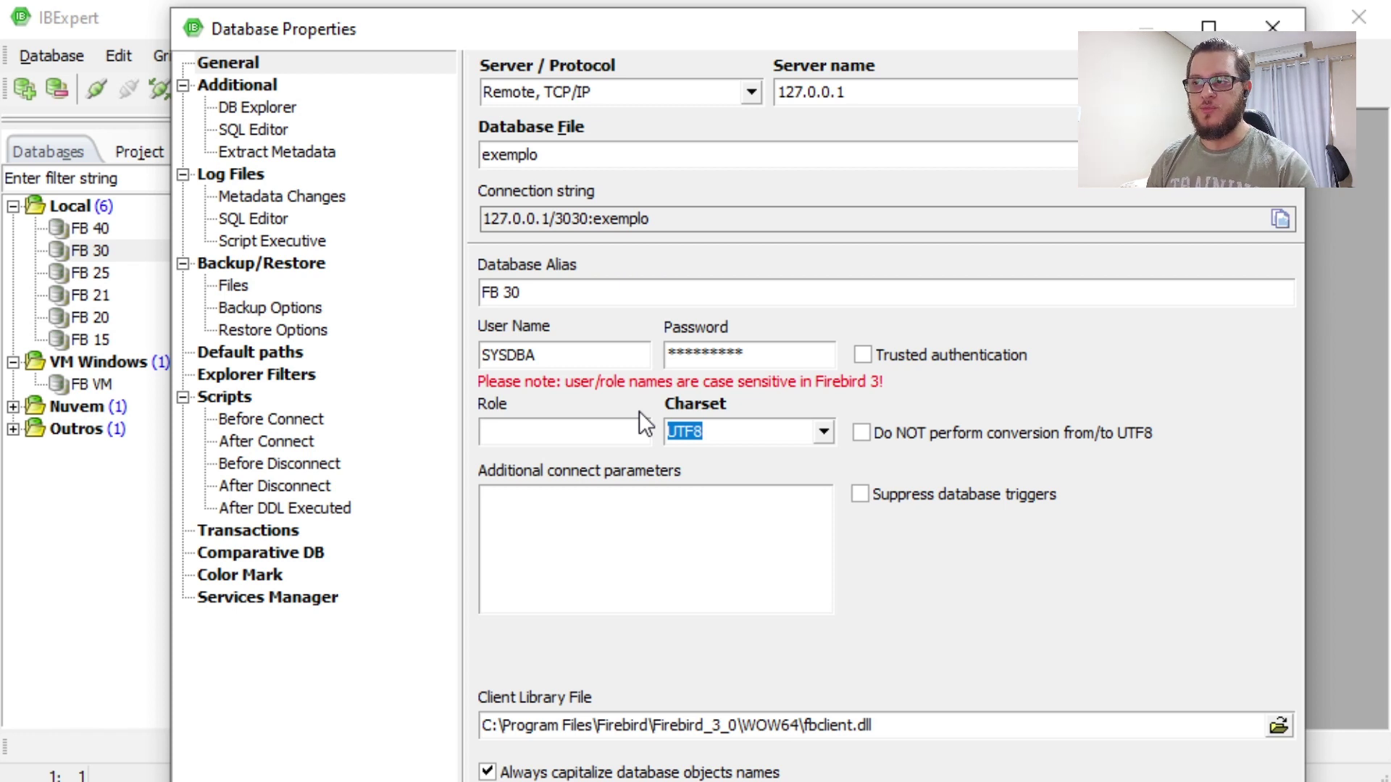
{"action": "left_click", "coordinate": [592, 426]}
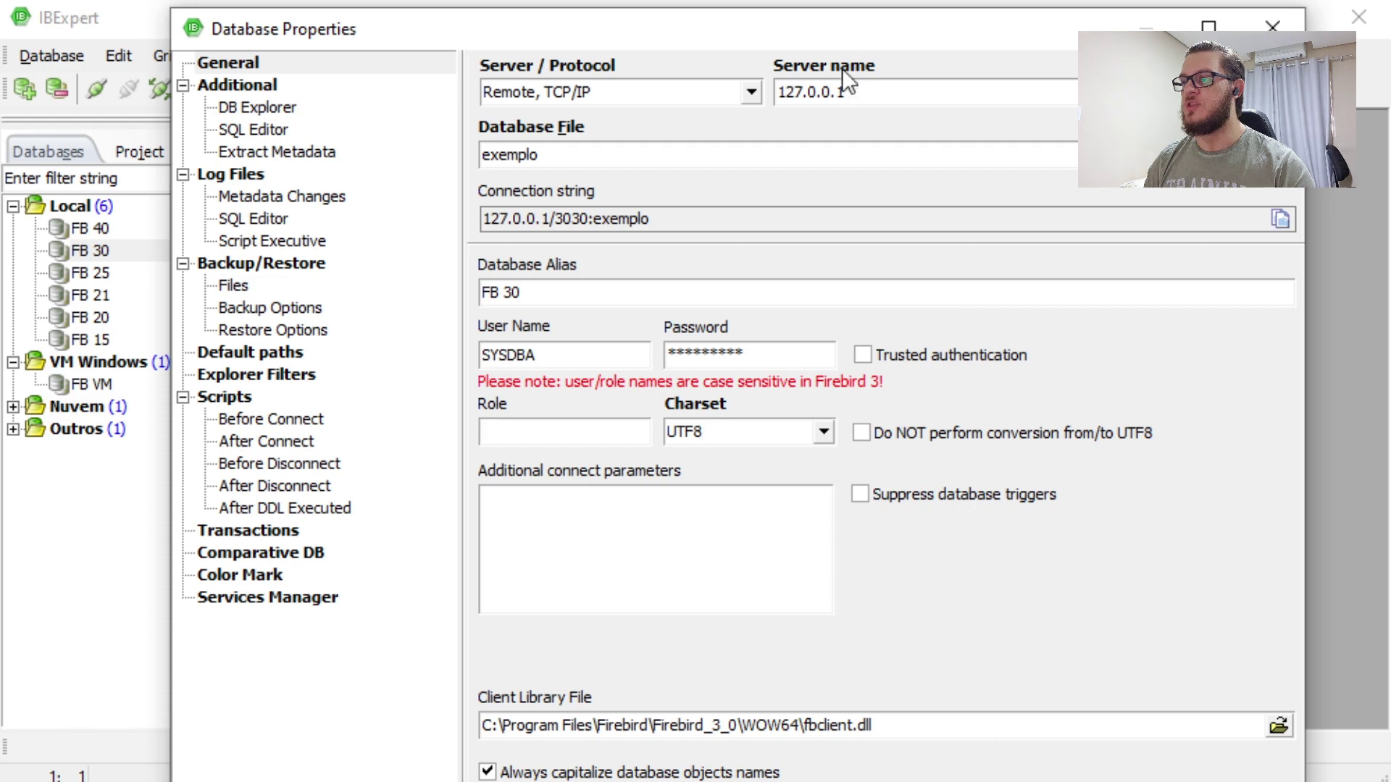
{"action": "left_click_drag", "start_coordinate": [838, 31], "coordinate": [779, 0]}
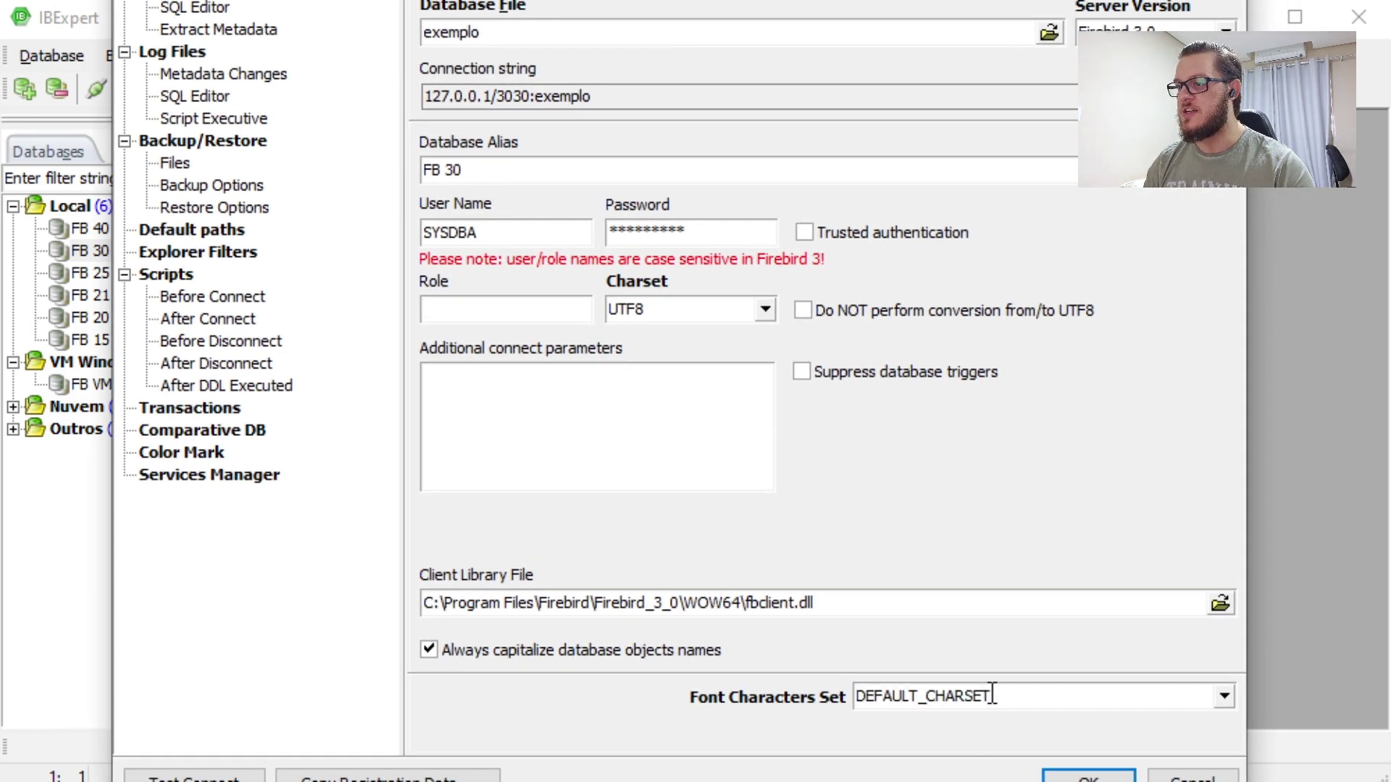
Try RUSSIAN_CHARSET and ANSI_CHARSET as the font characters set of the FB 30 registration
{"action": "left_click_drag", "start_coordinate": [994, 697], "coordinate": [859, 697]}
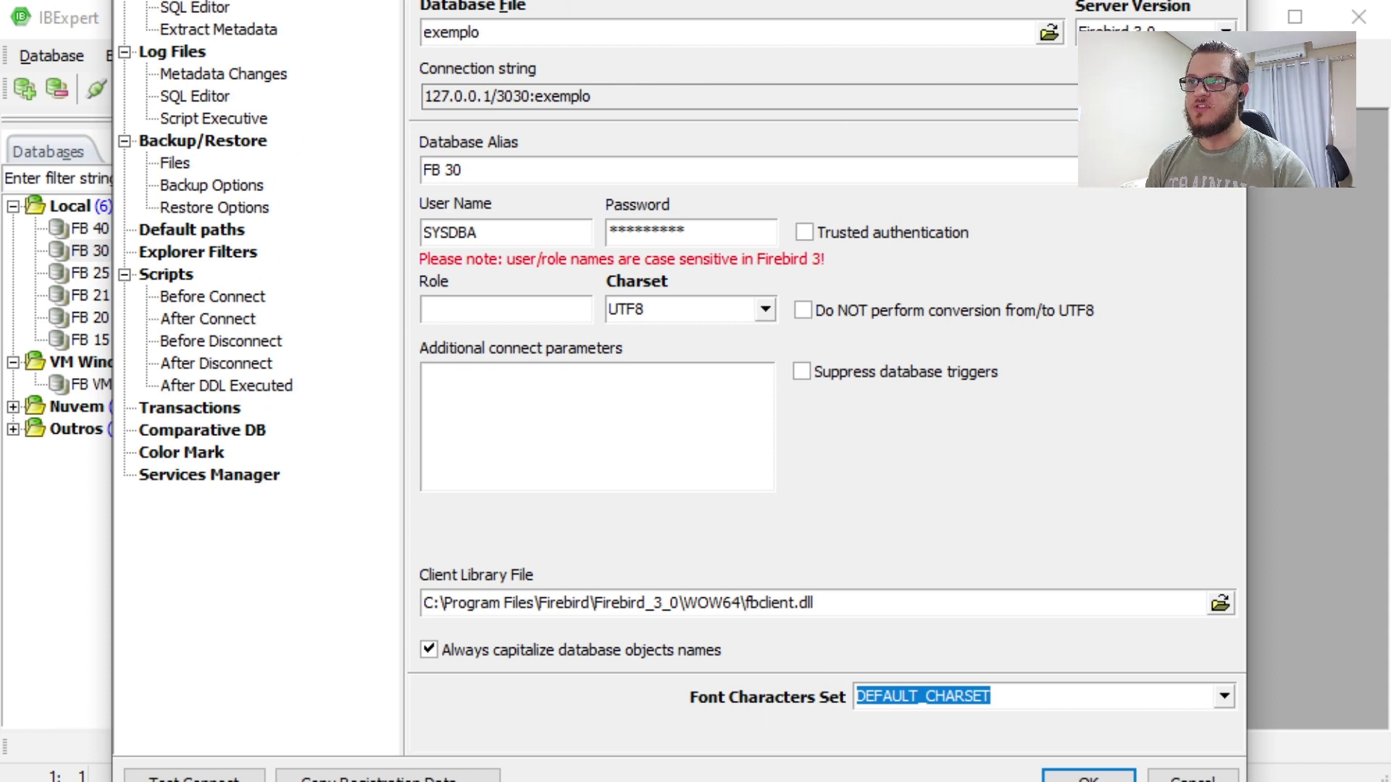
{"action": "left_click_drag", "start_coordinate": [716, 0], "coordinate": [721, 0]}
{"action": "left_click", "coordinate": [1230, 753]}
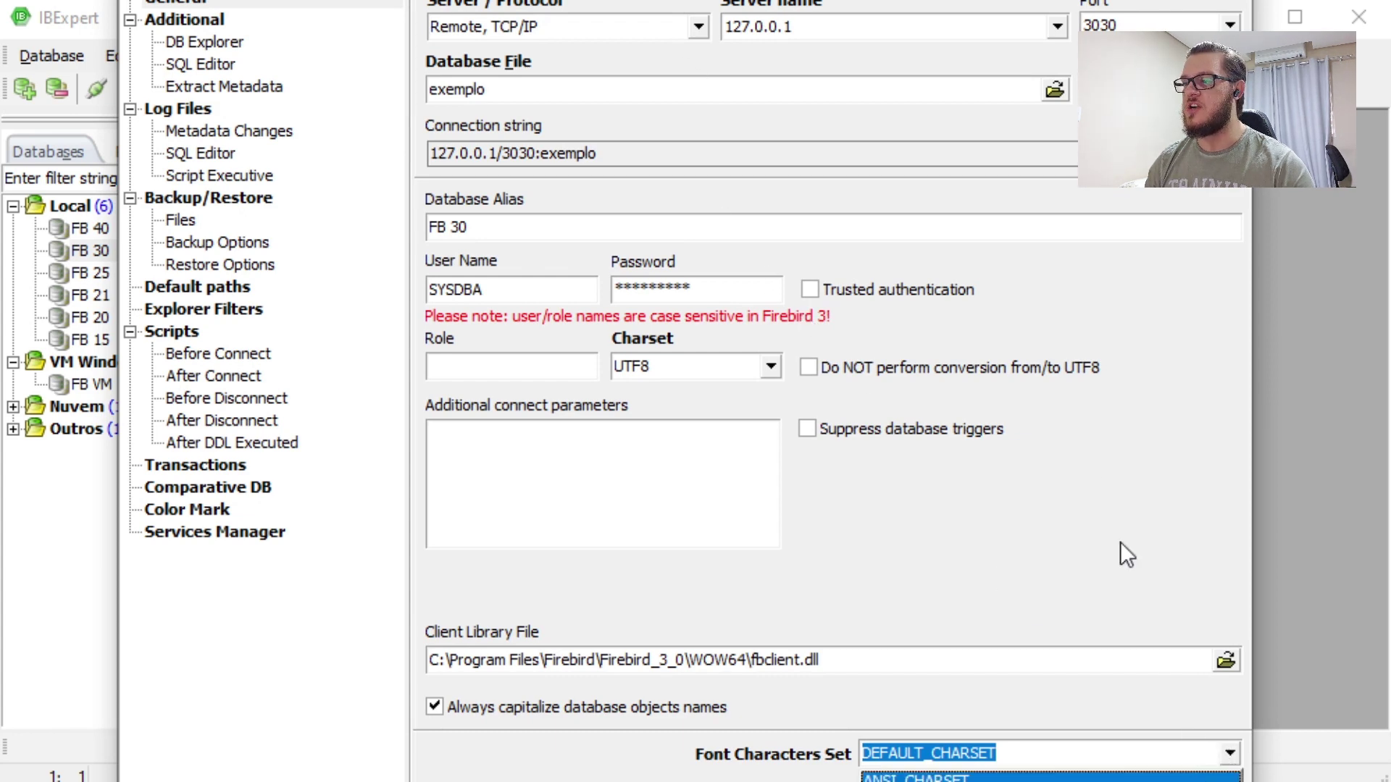
{"action": "left_click_drag", "start_coordinate": [791, 3], "coordinate": [747, 0]}
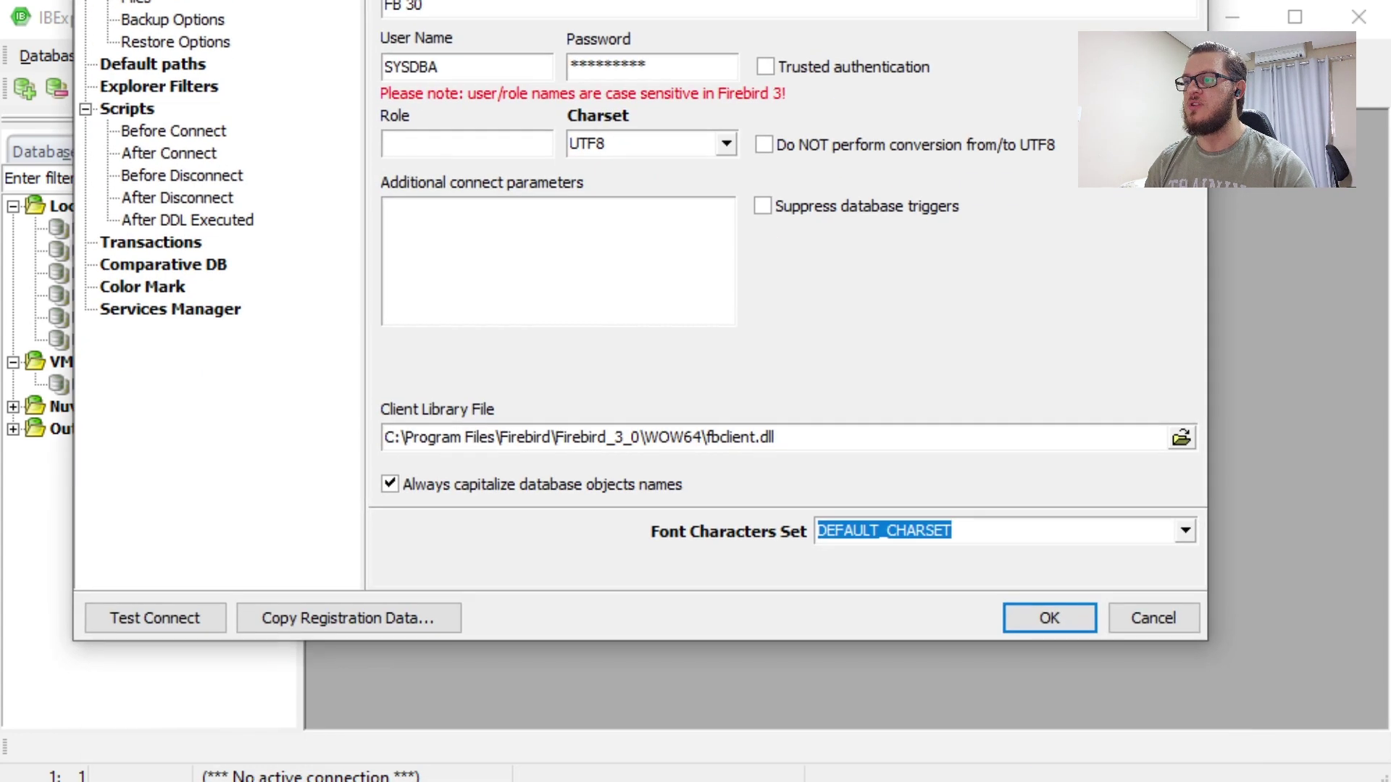
{"action": "left_click", "coordinate": [1184, 533]}
{"action": "left_click", "coordinate": [928, 781]}
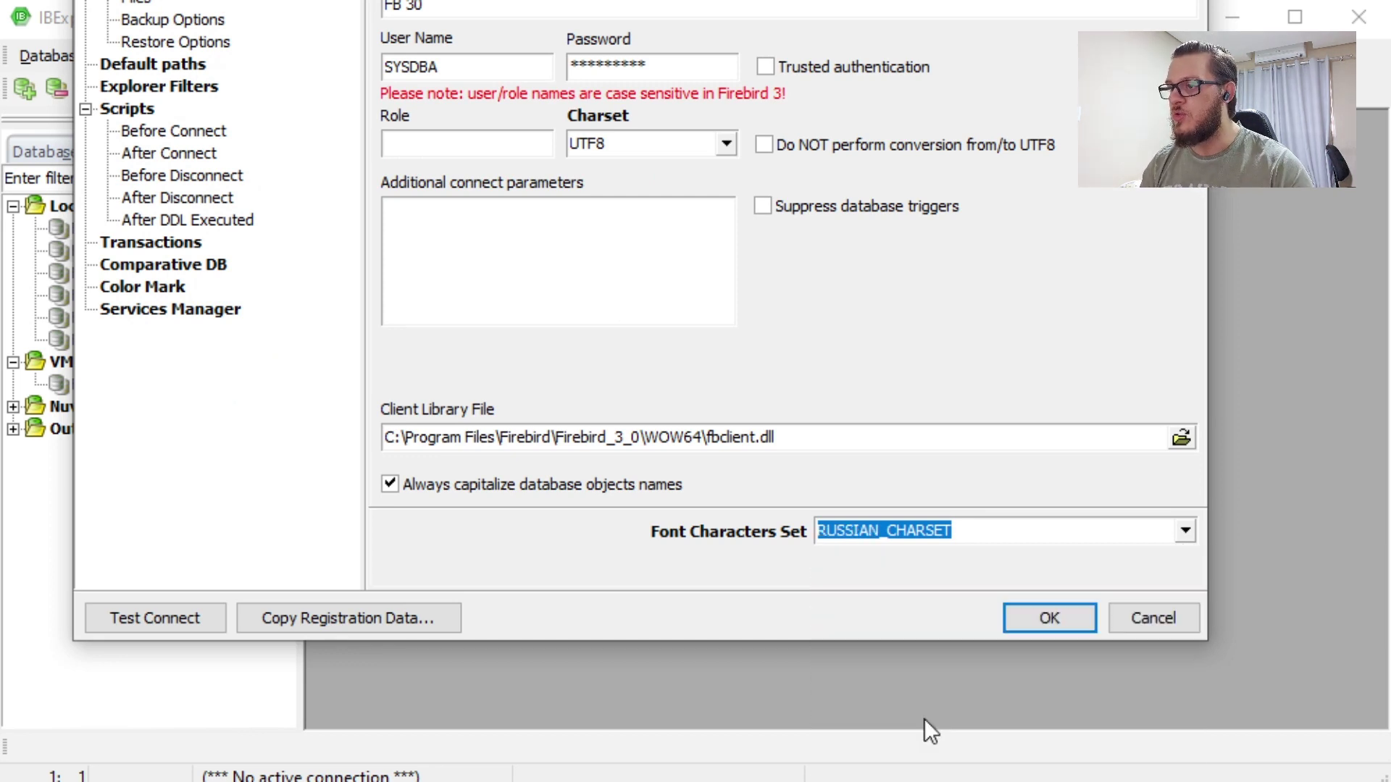
{"action": "left_click", "coordinate": [1189, 537]}
{"action": "left_click", "coordinate": [881, 559]}
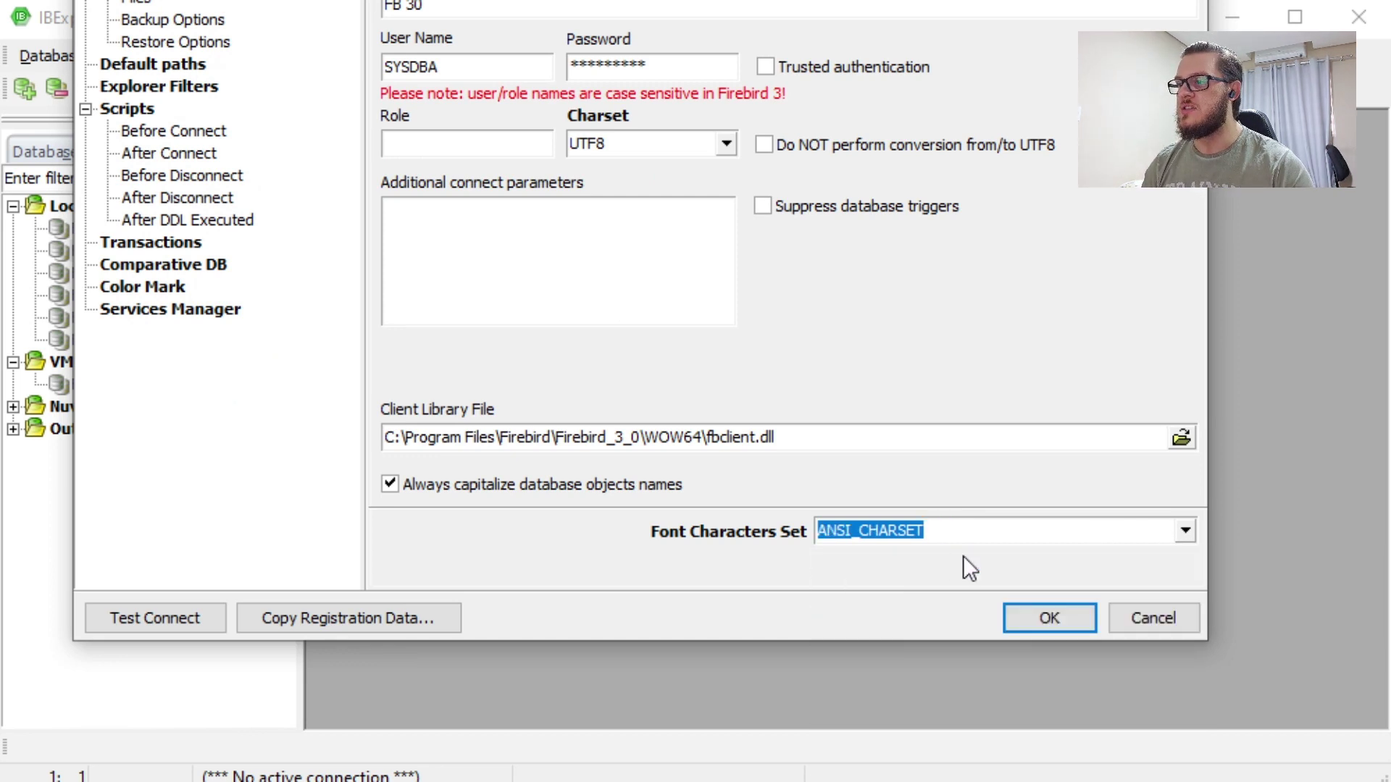
Set the font characters set to DEFAULT_CHARSET and save the FB 30 registration
{"action": "left_click", "coordinate": [1183, 533]}
{"action": "left_click", "coordinate": [856, 632]}
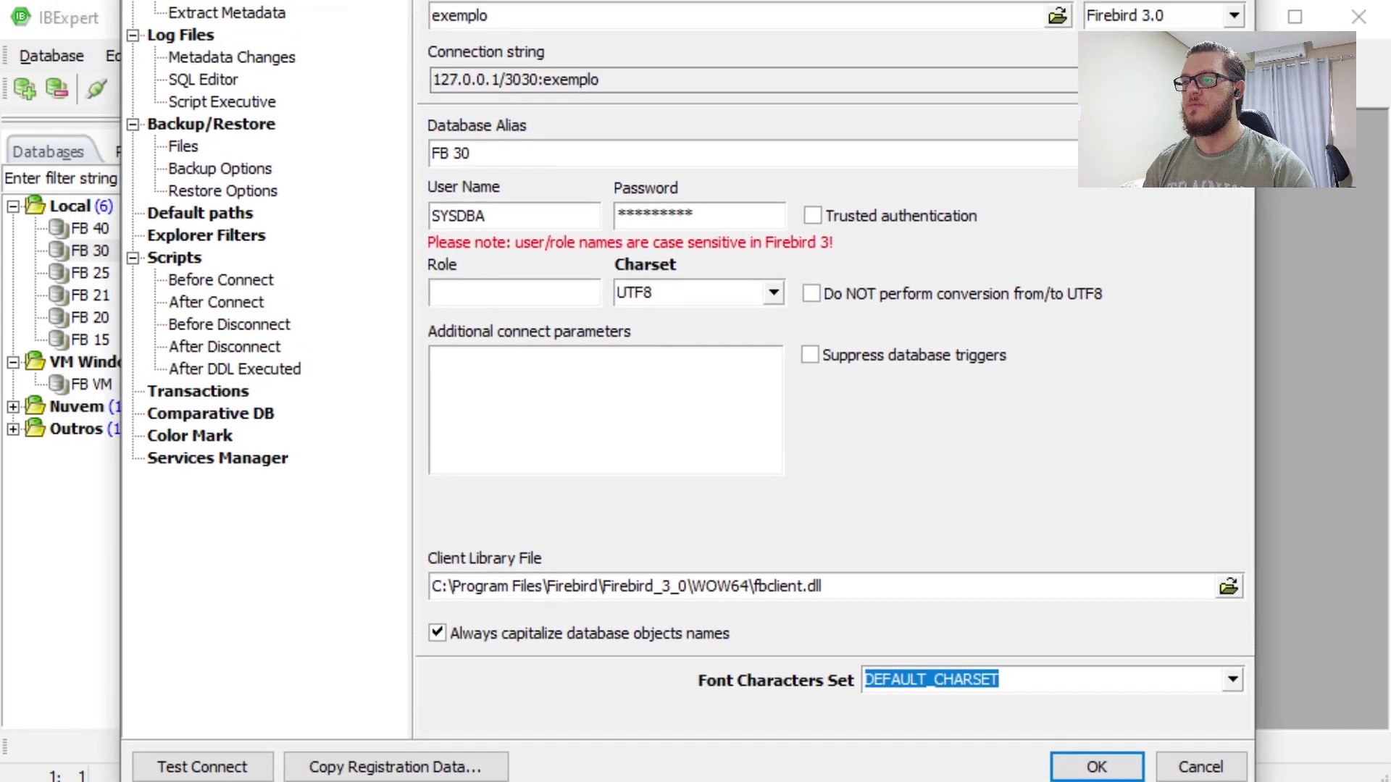
{"action": "left_click", "coordinate": [1097, 766]}
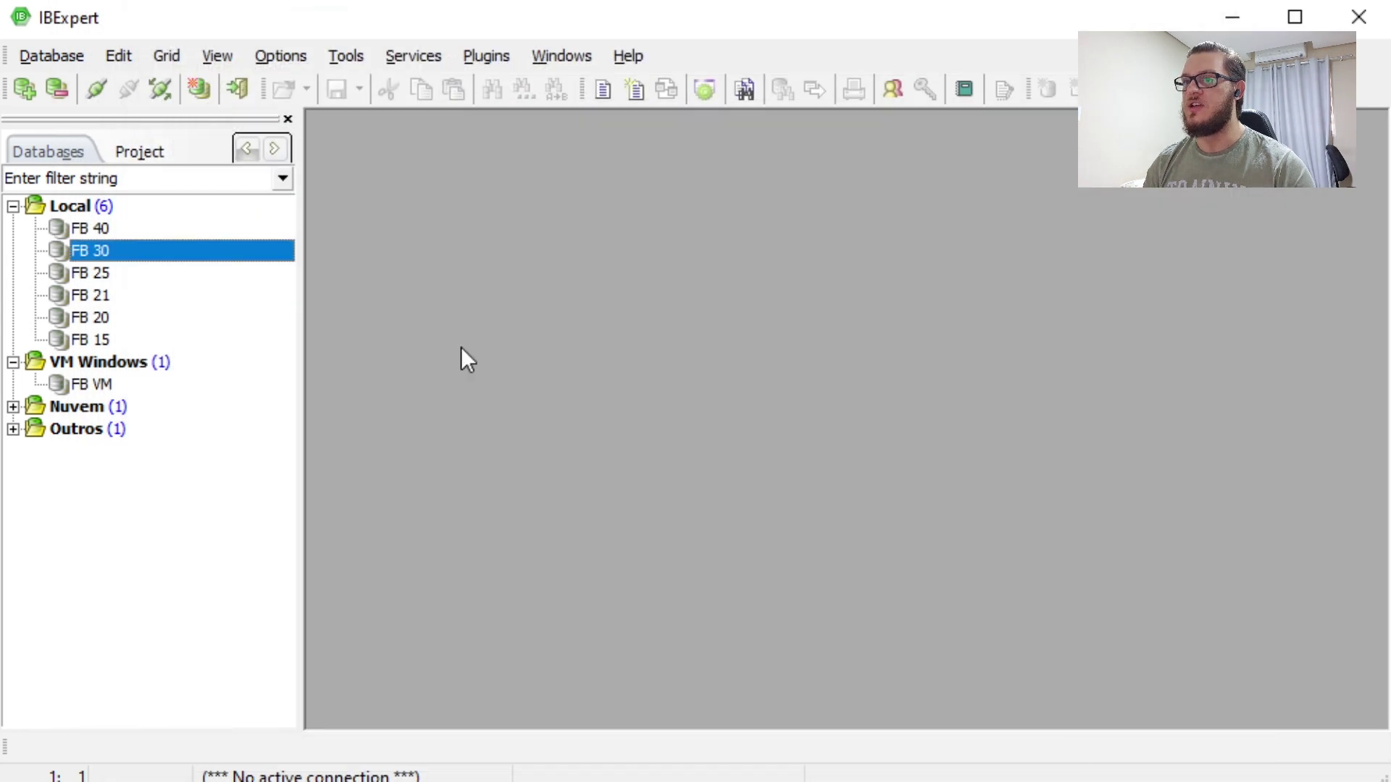
Connect to the FB 30 database and open its TAB_TESTE table
{"action": "mouse_move", "coordinate": [138, 257]}
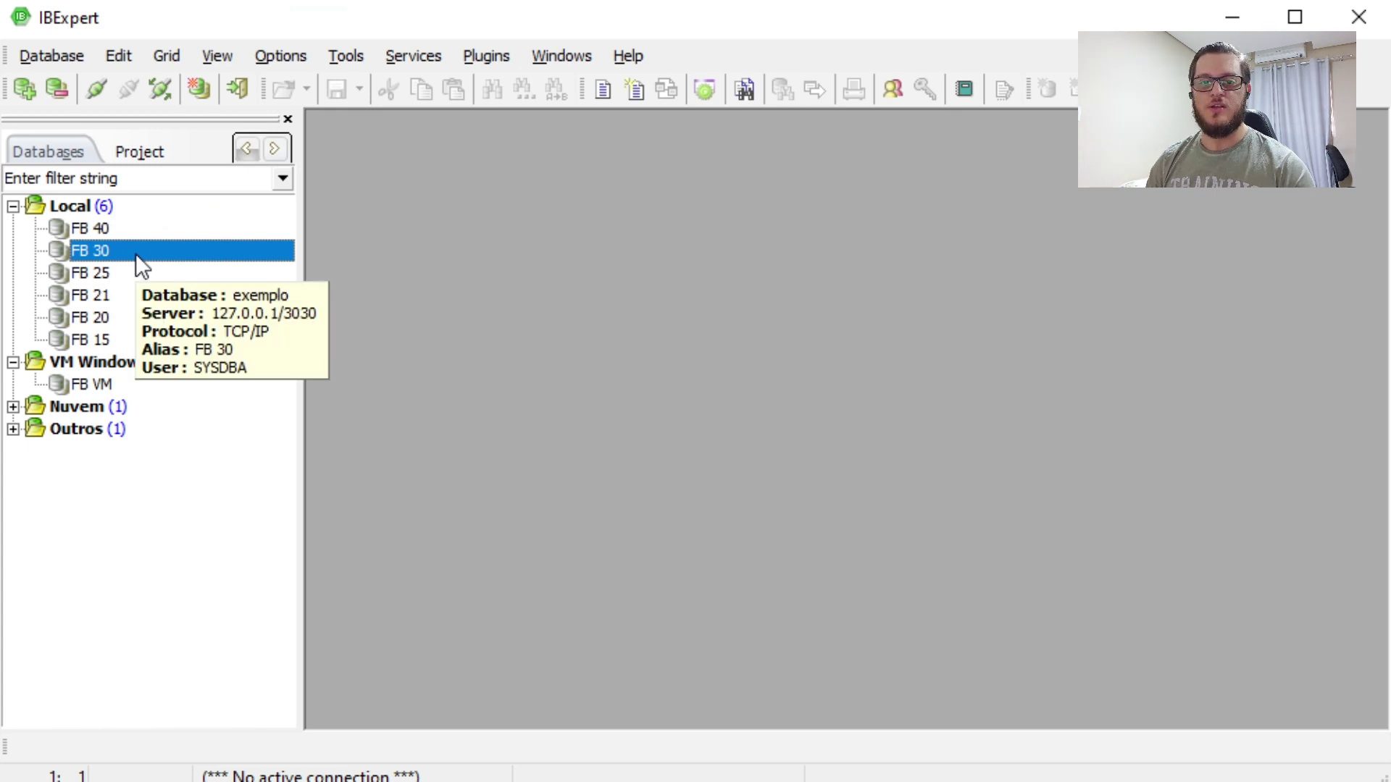
{"action": "double_click", "coordinate": [98, 253]}
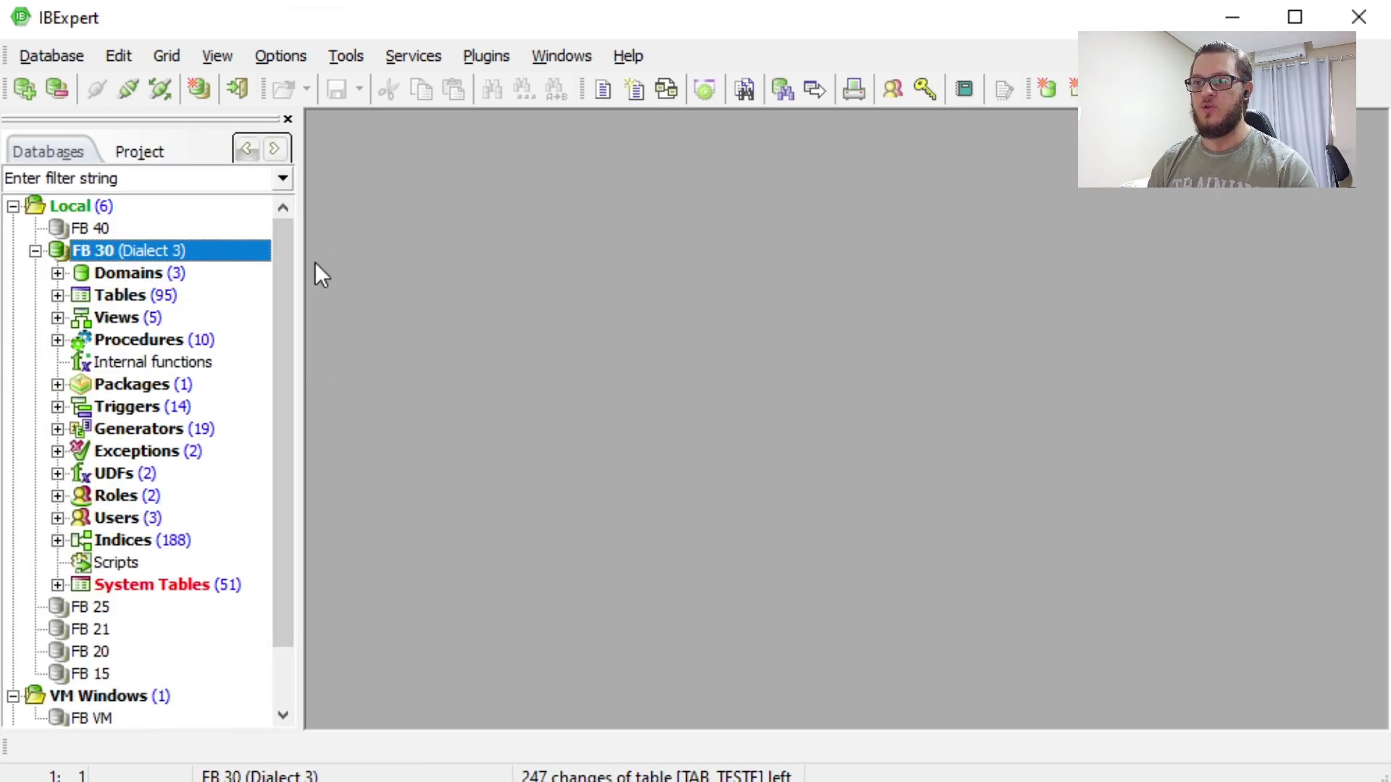
{"action": "double_click", "coordinate": [134, 295]}
{"action": "left_click", "coordinate": [132, 318]}
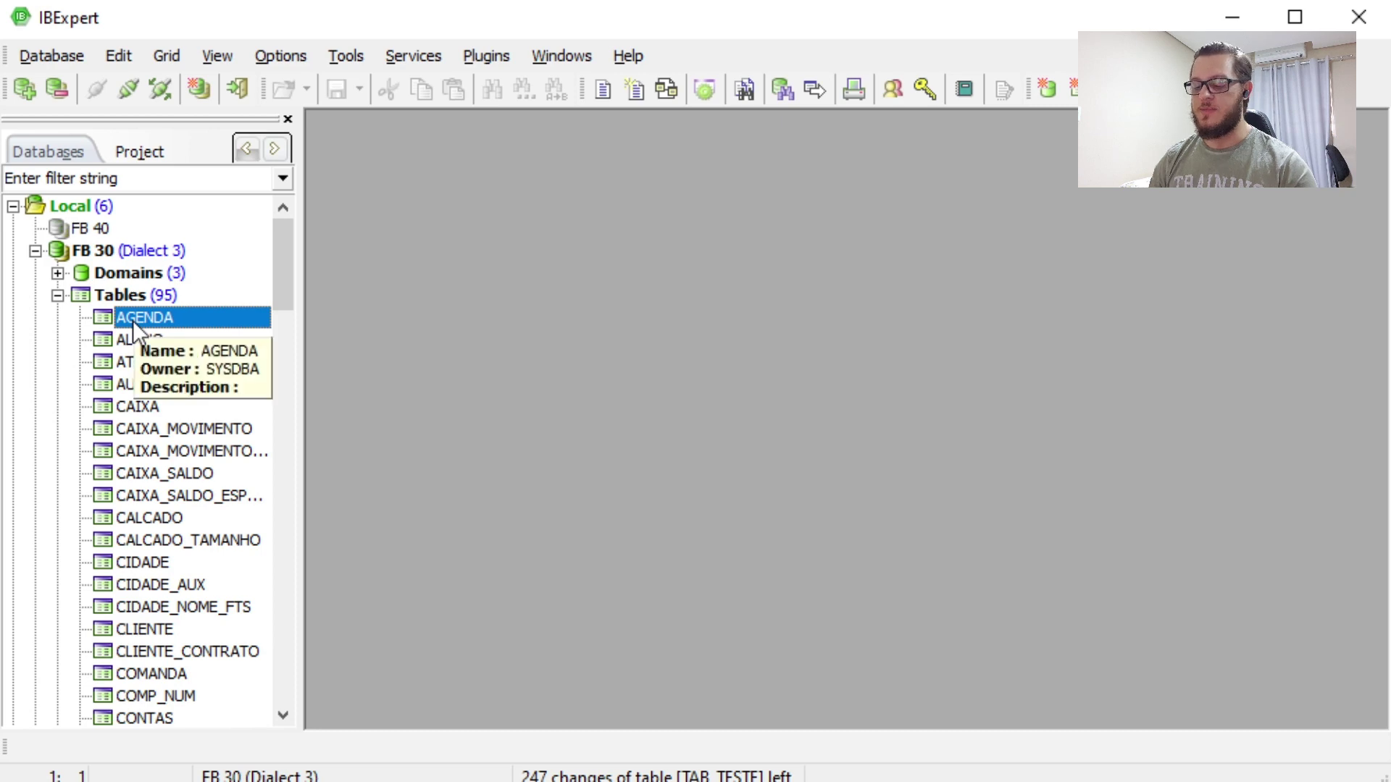
{"action": "type", "text": "TAB_TESTE"}
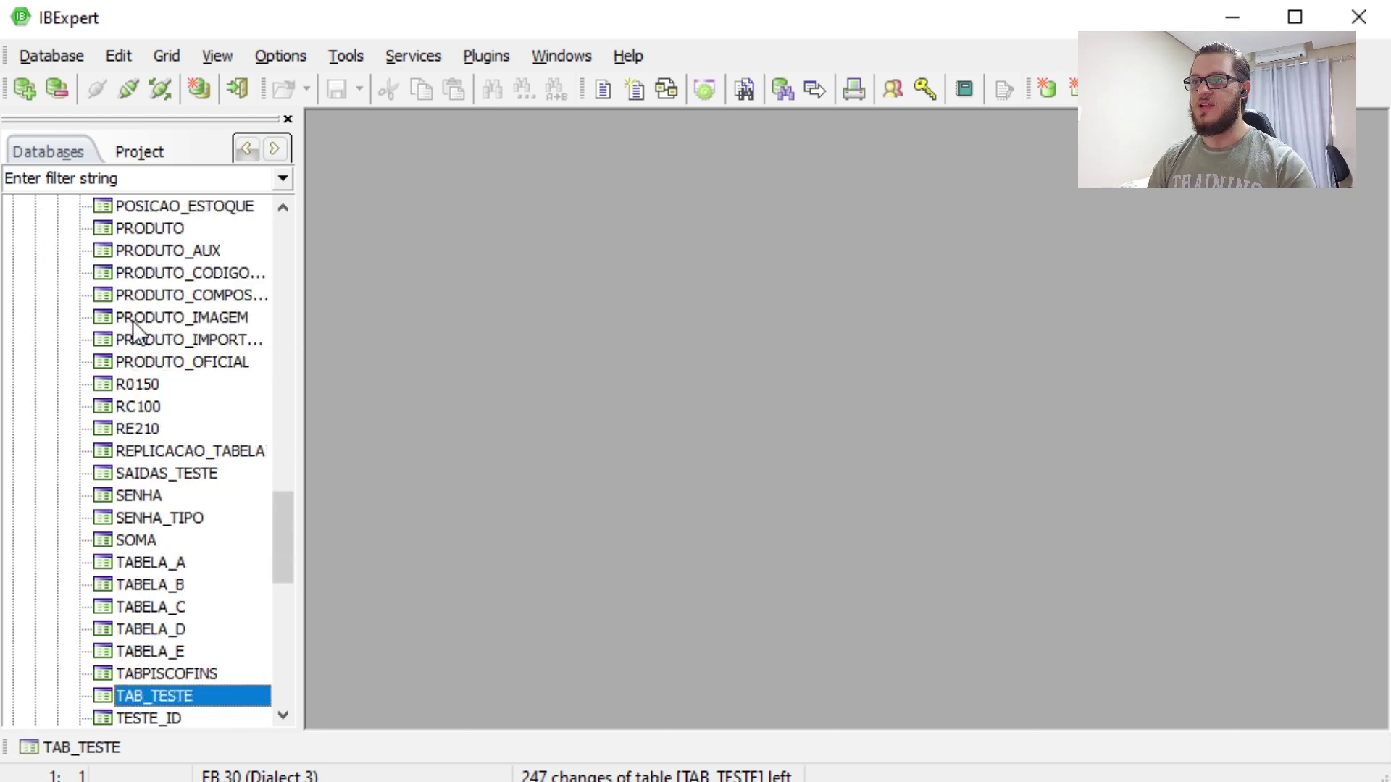
{"action": "key", "text": "Return"}
{"action": "double_click", "coordinate": [698, 277]}
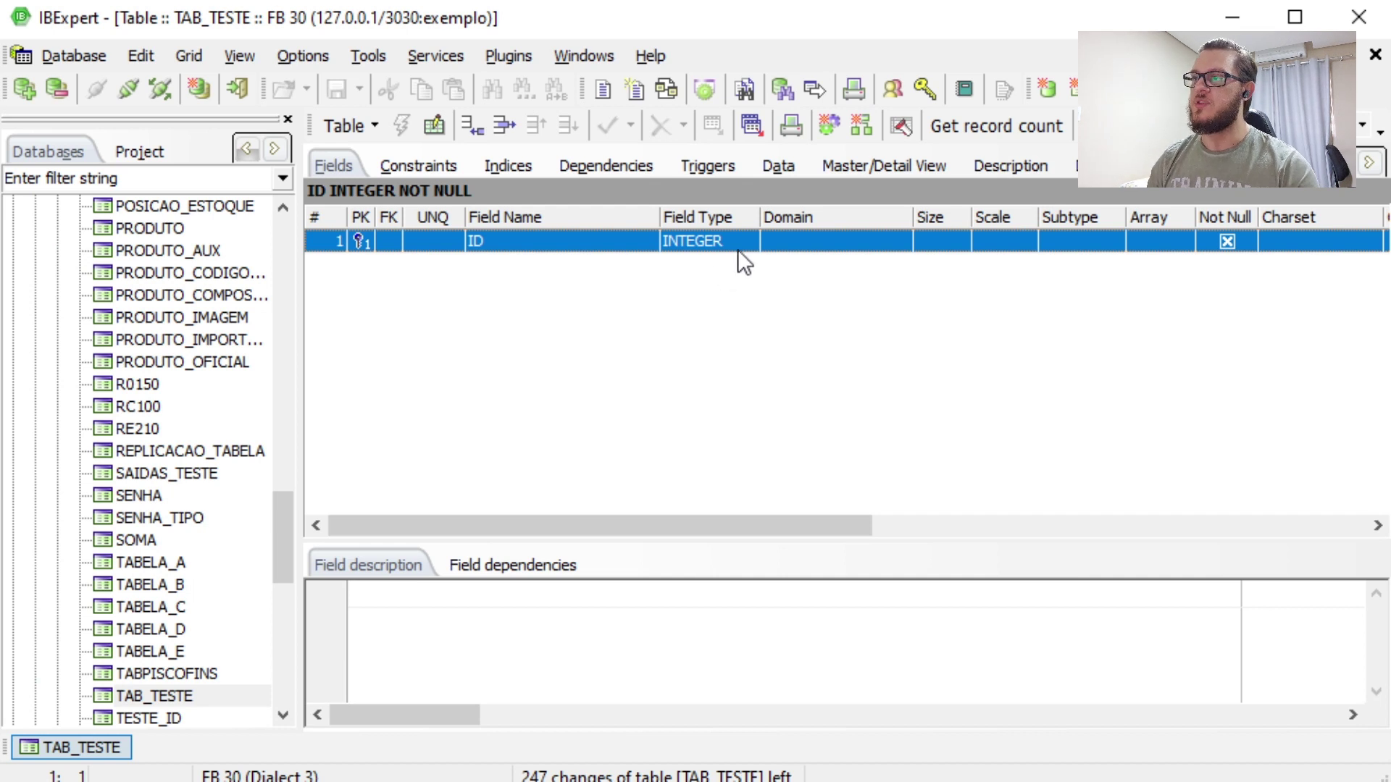
Add a new field row named TESTE of type VARCHAR with size 50 to TAB_TESTE, then hide the database explorer
{"action": "left_click", "coordinate": [434, 125]}
{"action": "left_click", "coordinate": [465, 247]}
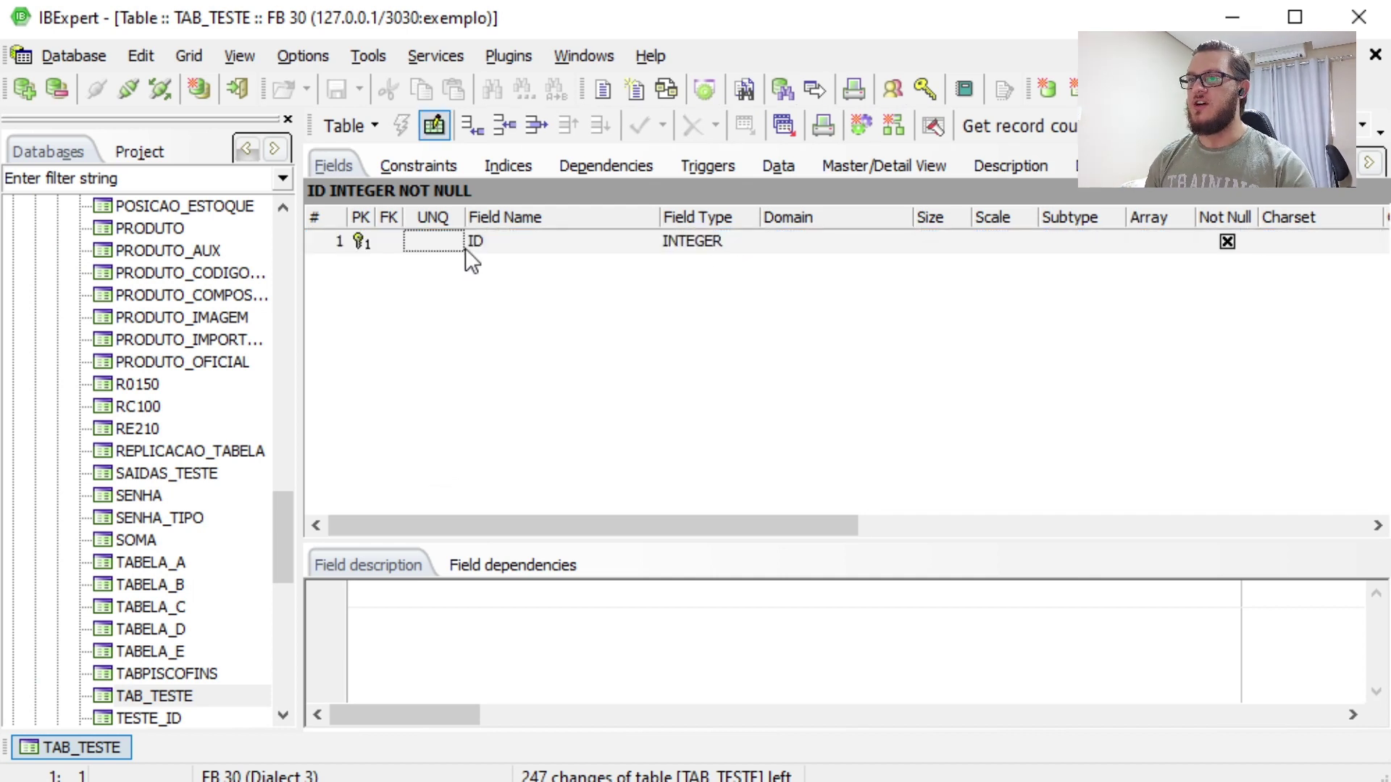
{"action": "key", "text": "Down"}
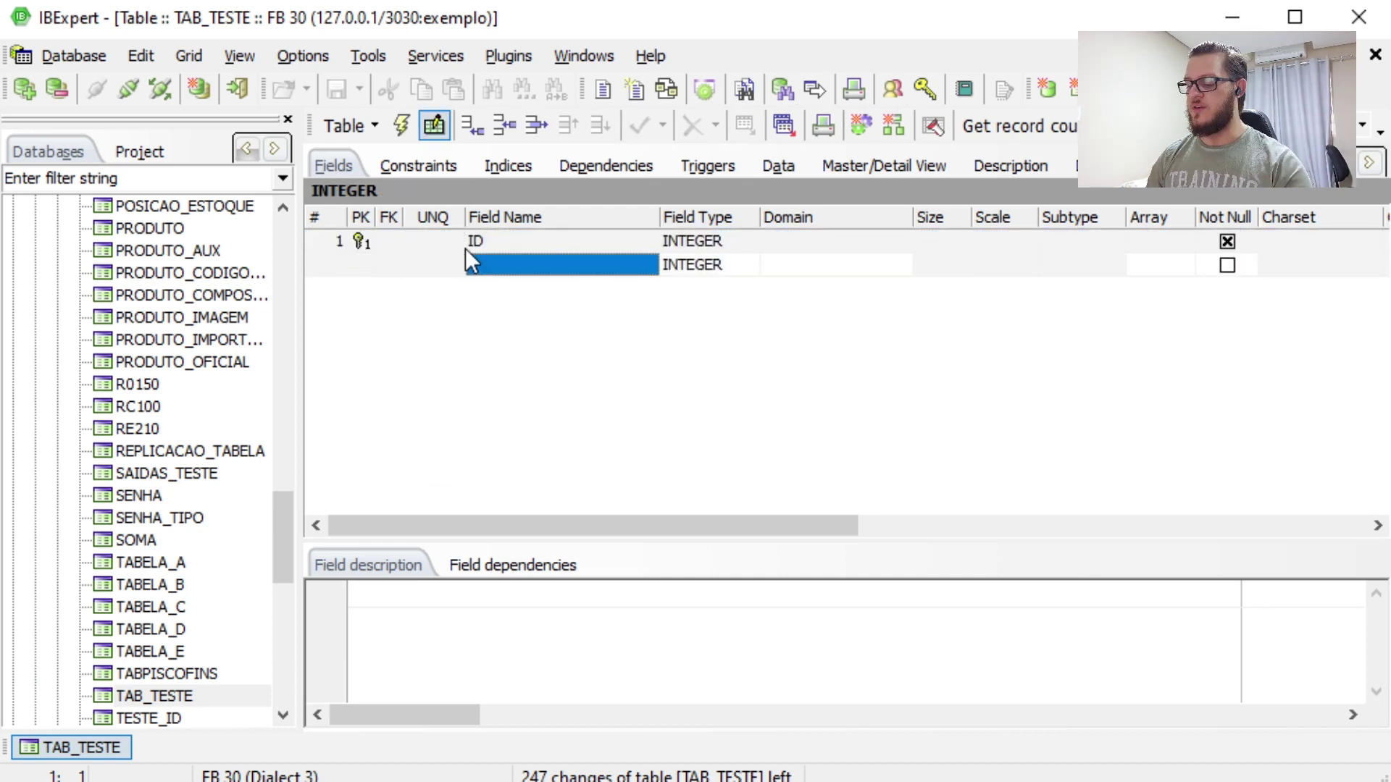
{"action": "type", "text": "teste"}
{"action": "key", "text": "Return"}
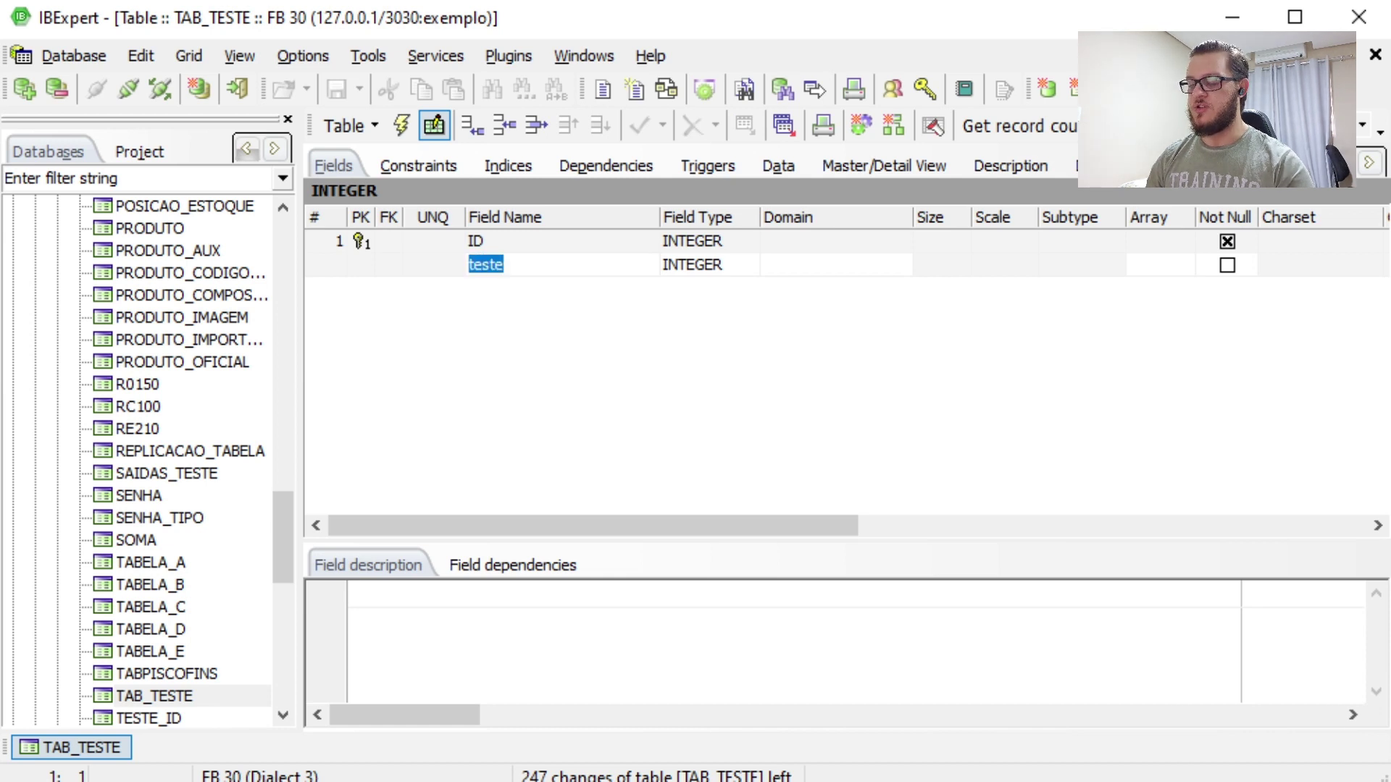
{"action": "key", "text": "Tab"}
{"action": "type", "text": "VAR"}
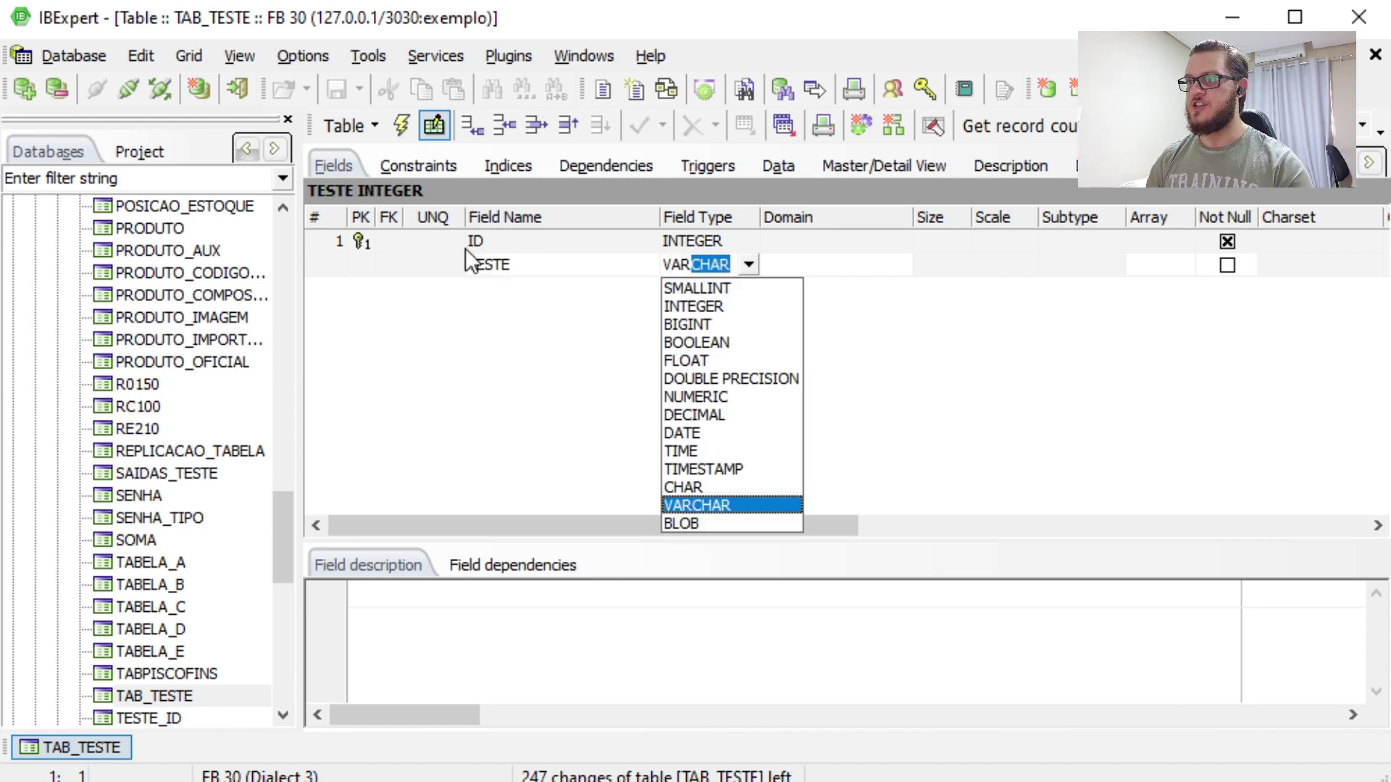
{"action": "key", "text": "Tab"}
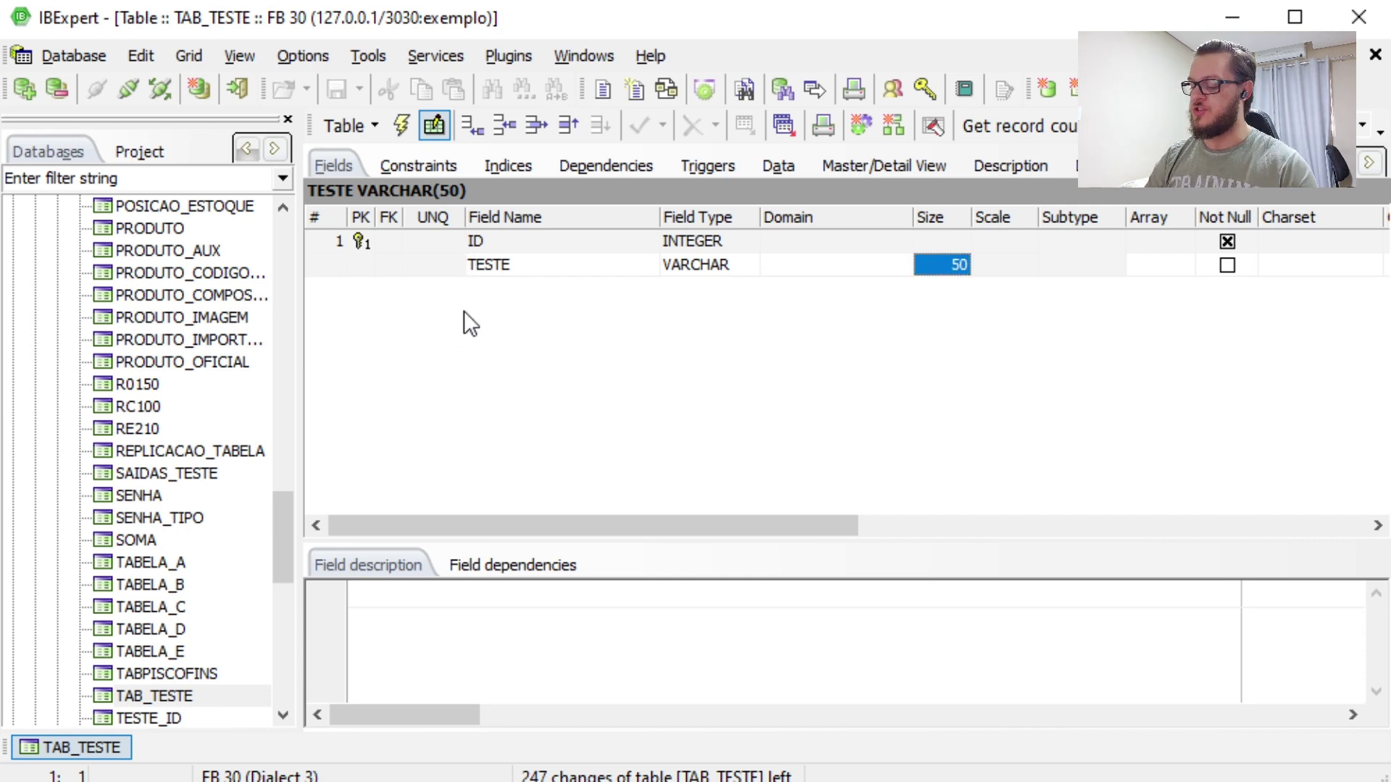
{"action": "key", "text": "F11"}
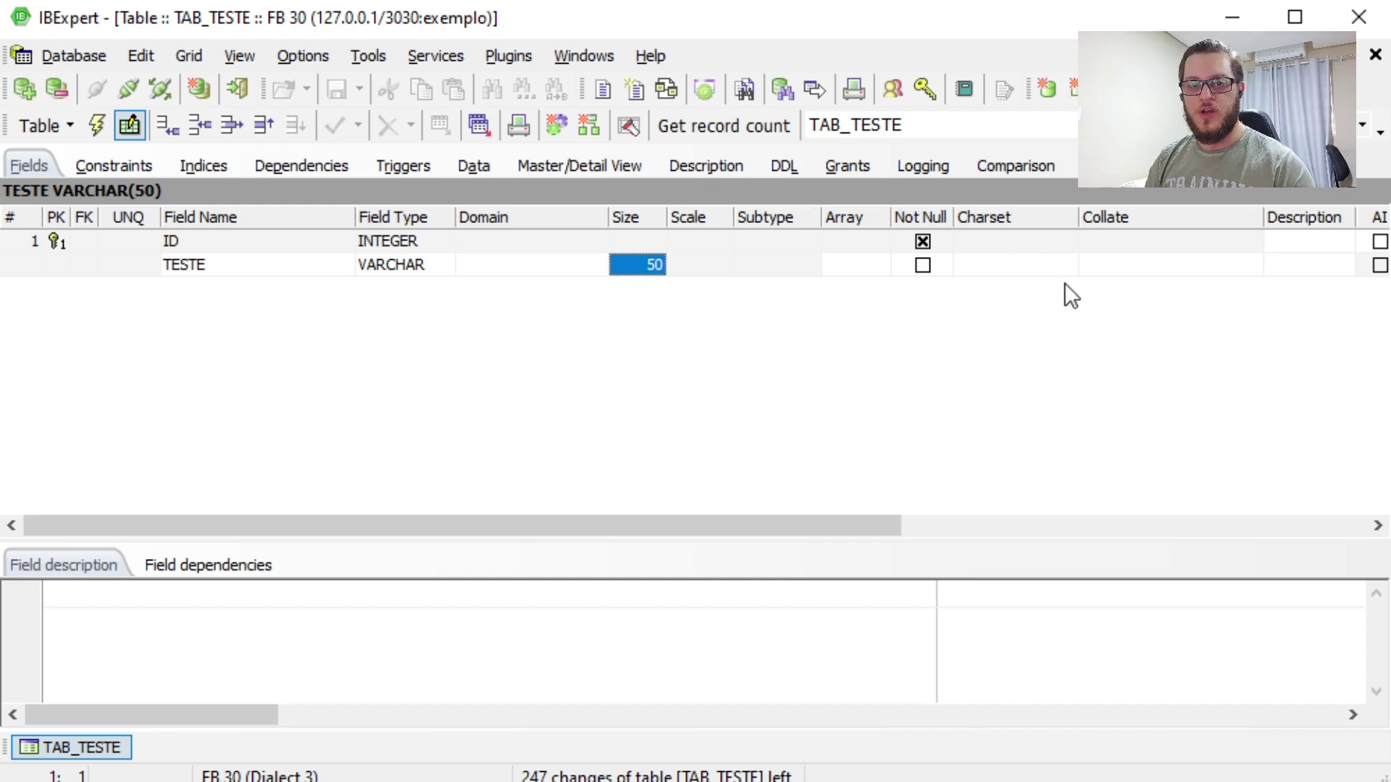
Compile the TAB_TESTE changes, review the ALTER TABLE statement that adds TESTE, and commit it
{"action": "left_click", "coordinate": [99, 127]}
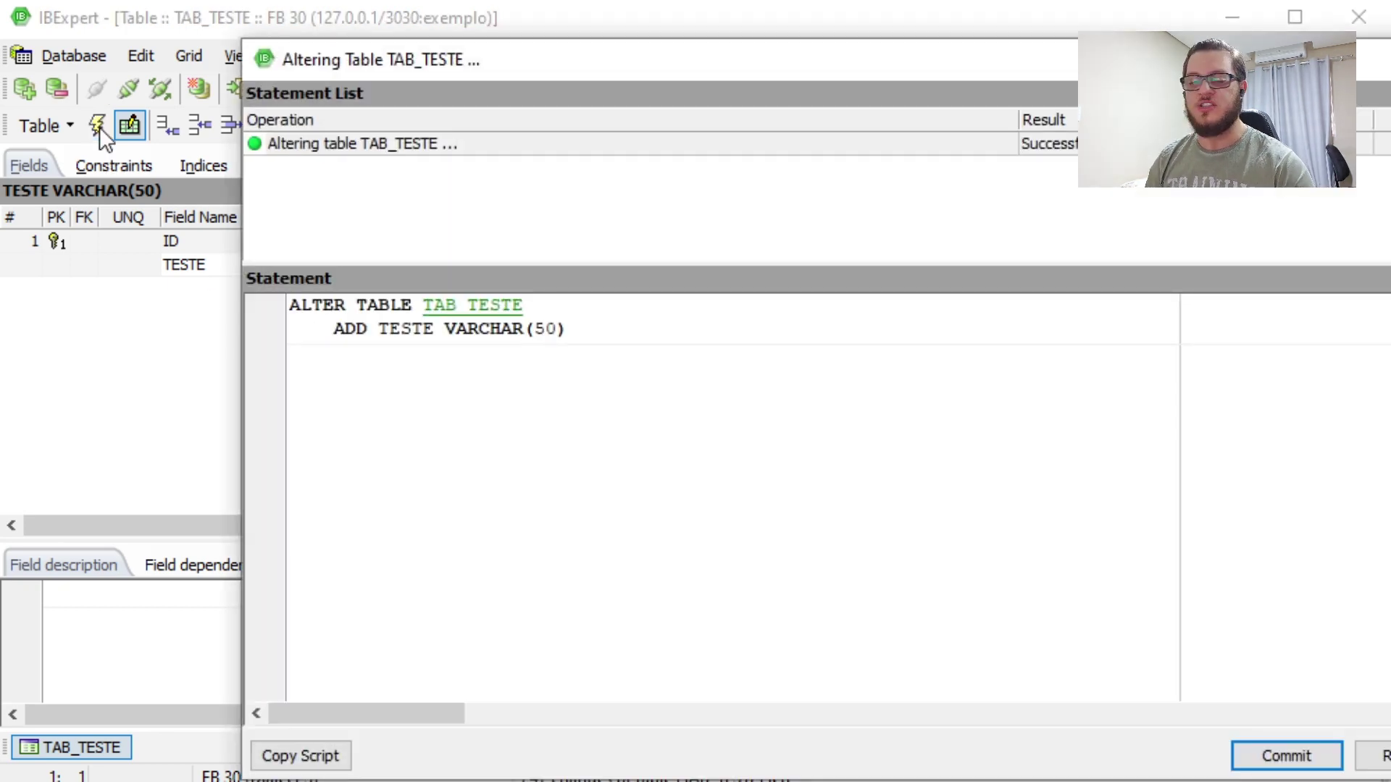
{"action": "left_click_drag", "start_coordinate": [592, 332], "coordinate": [298, 303]}
{"action": "left_click", "coordinate": [1015, 515]}
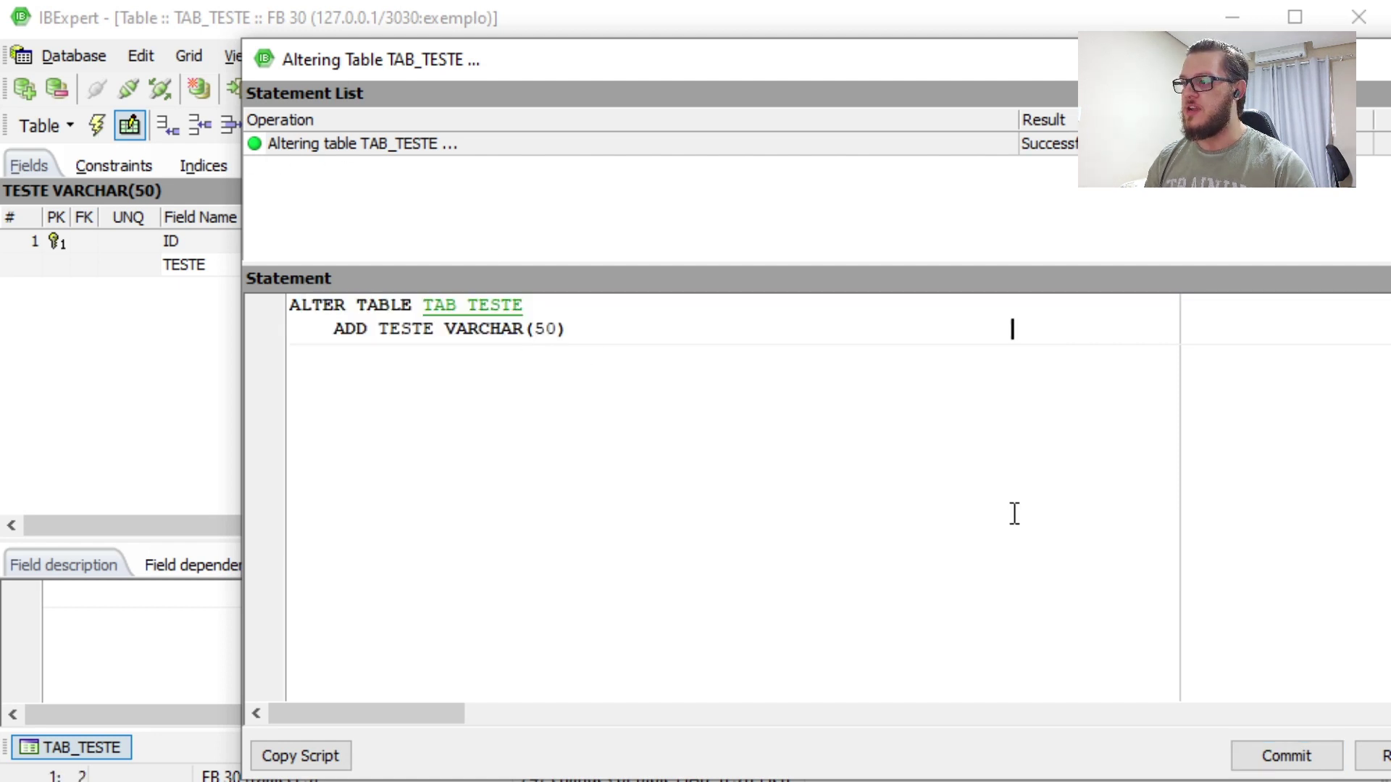
{"action": "left_click", "coordinate": [1282, 754]}
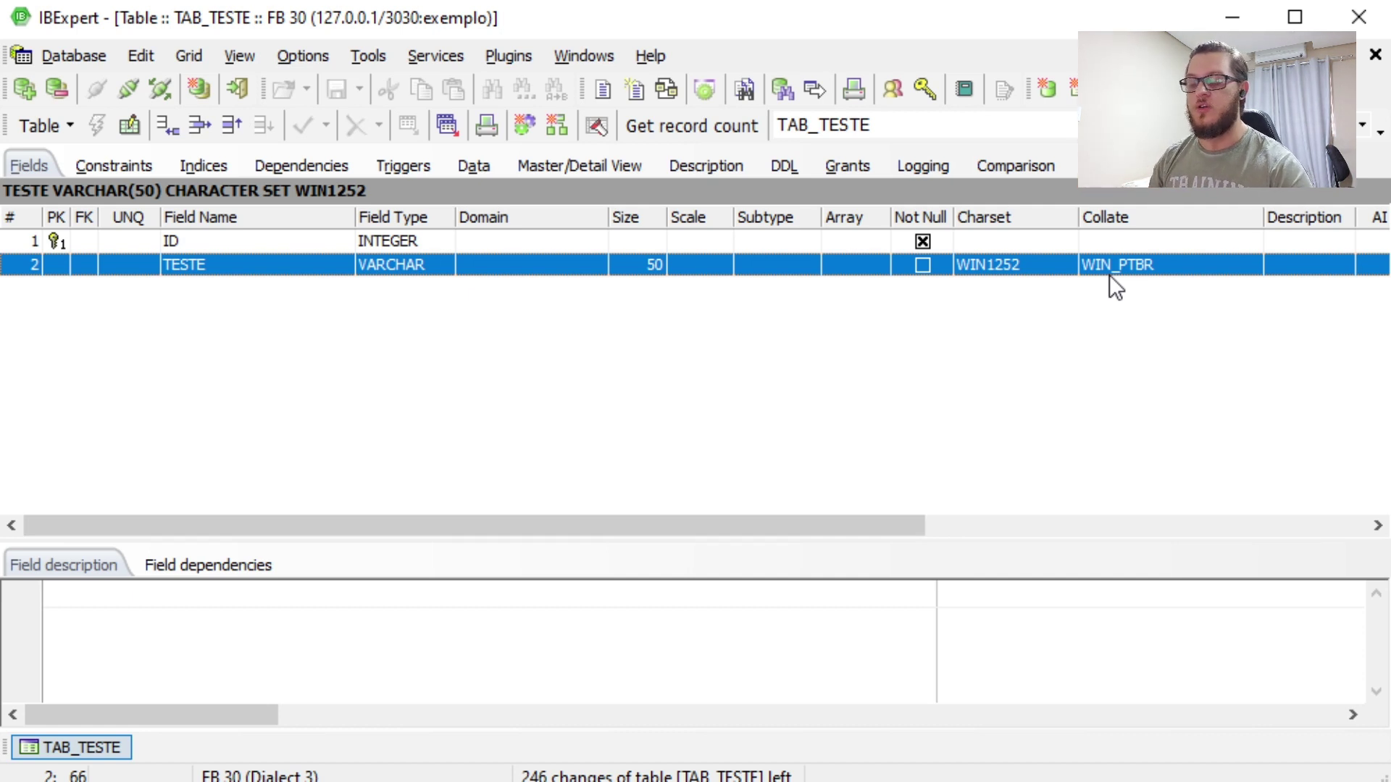
Check the charset settings in the FB 30 registration info, then close it and return to the TAB_TESTE fields
{"action": "key", "text": "F11"}
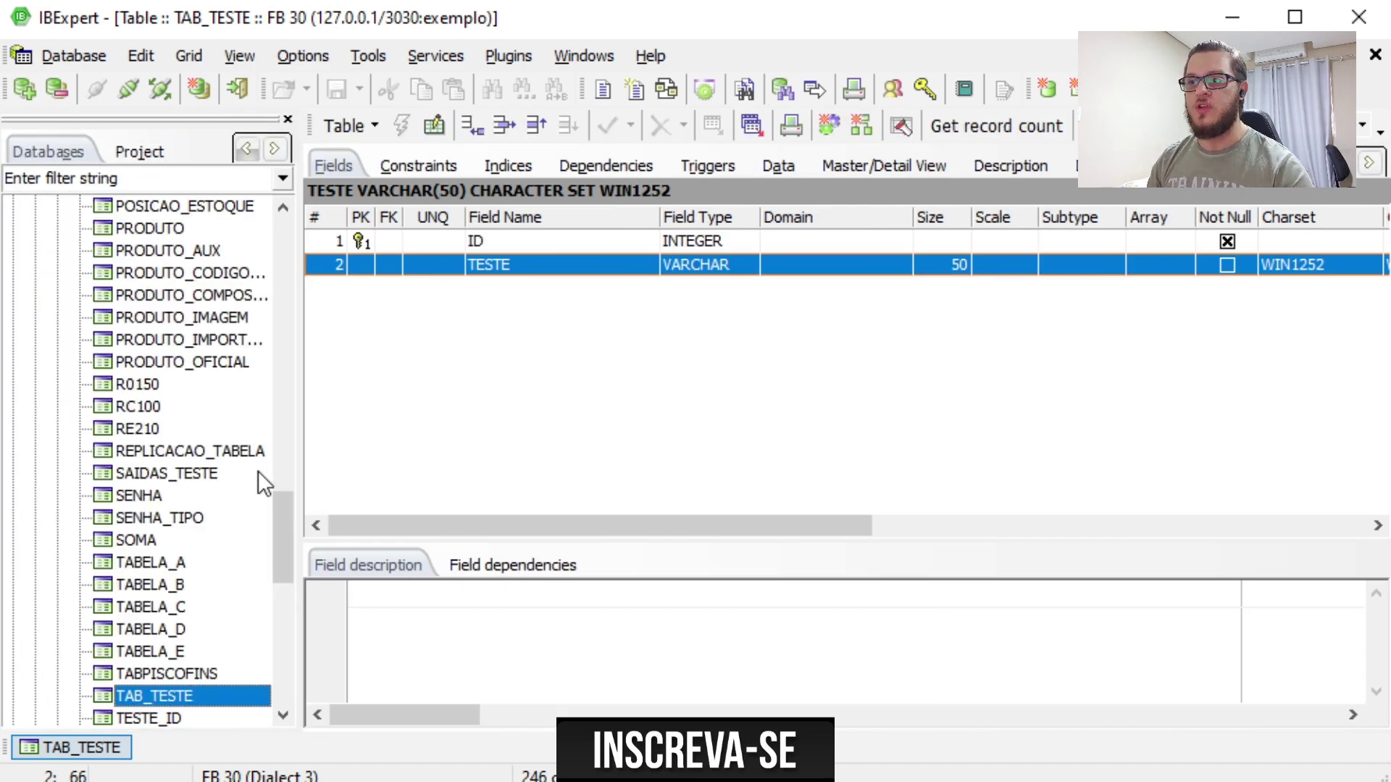
{"action": "scroll", "coordinate": [268, 457], "scroll_direction": "up", "scroll_amount": 20}
{"action": "left_click", "coordinate": [185, 250]}
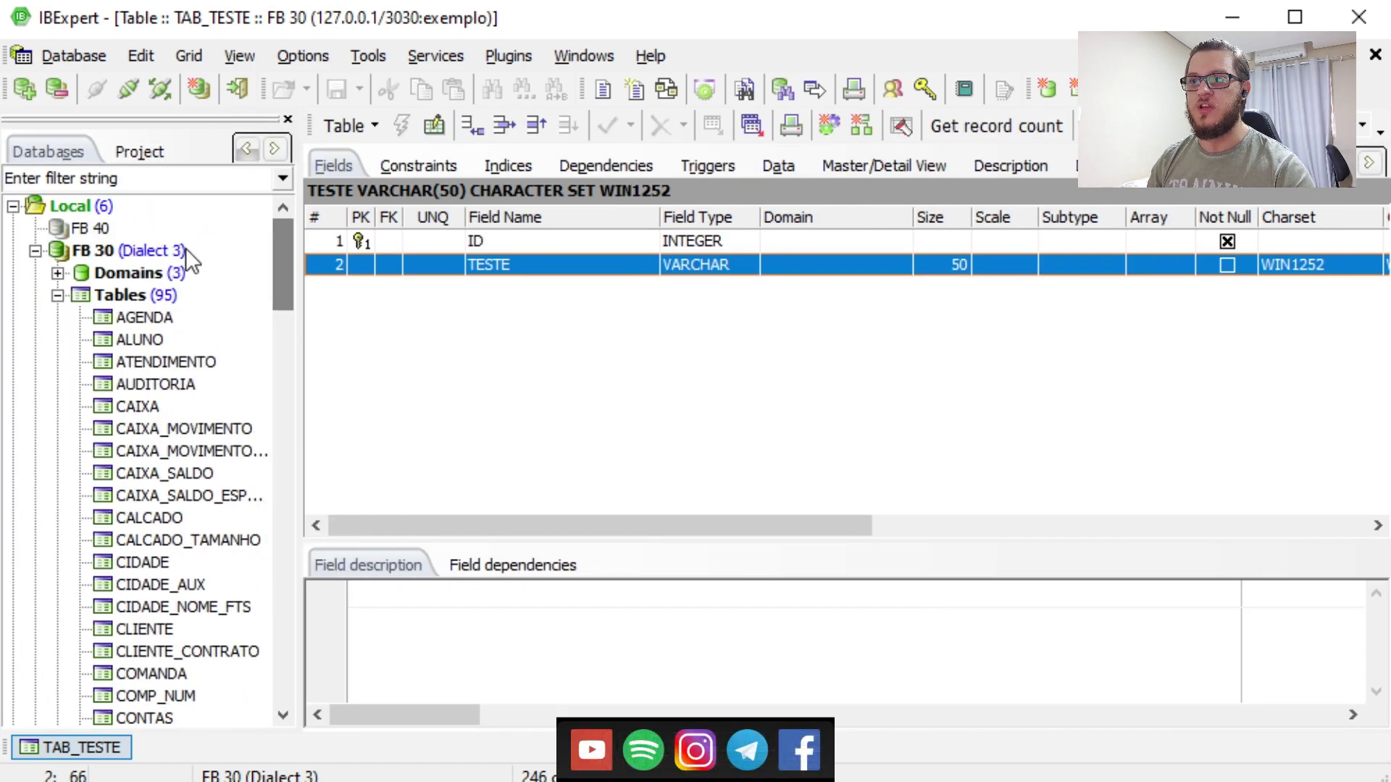
{"action": "right_click", "coordinate": [127, 244]}
{"action": "left_click", "coordinate": [321, 746]}
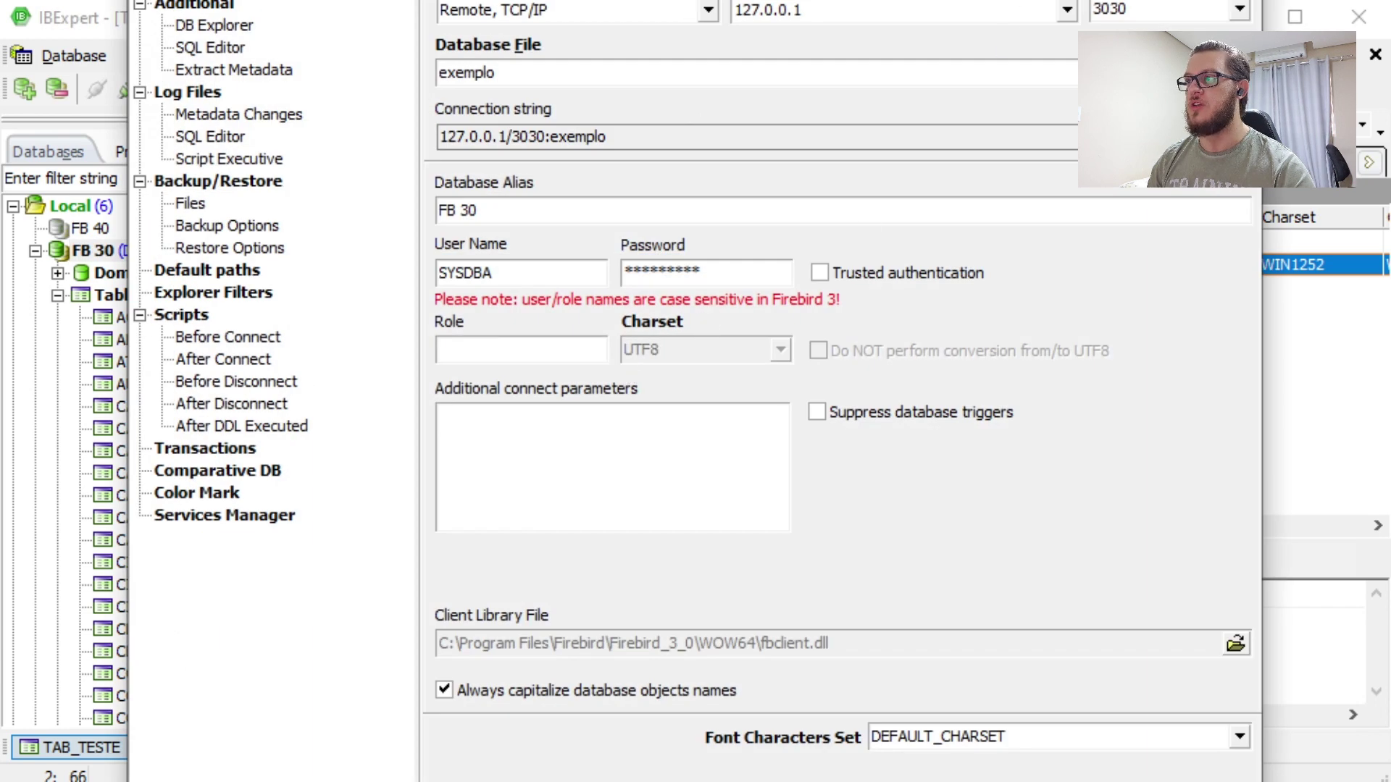
{"action": "key", "text": "Escape"}
{"action": "key", "text": "F11"}
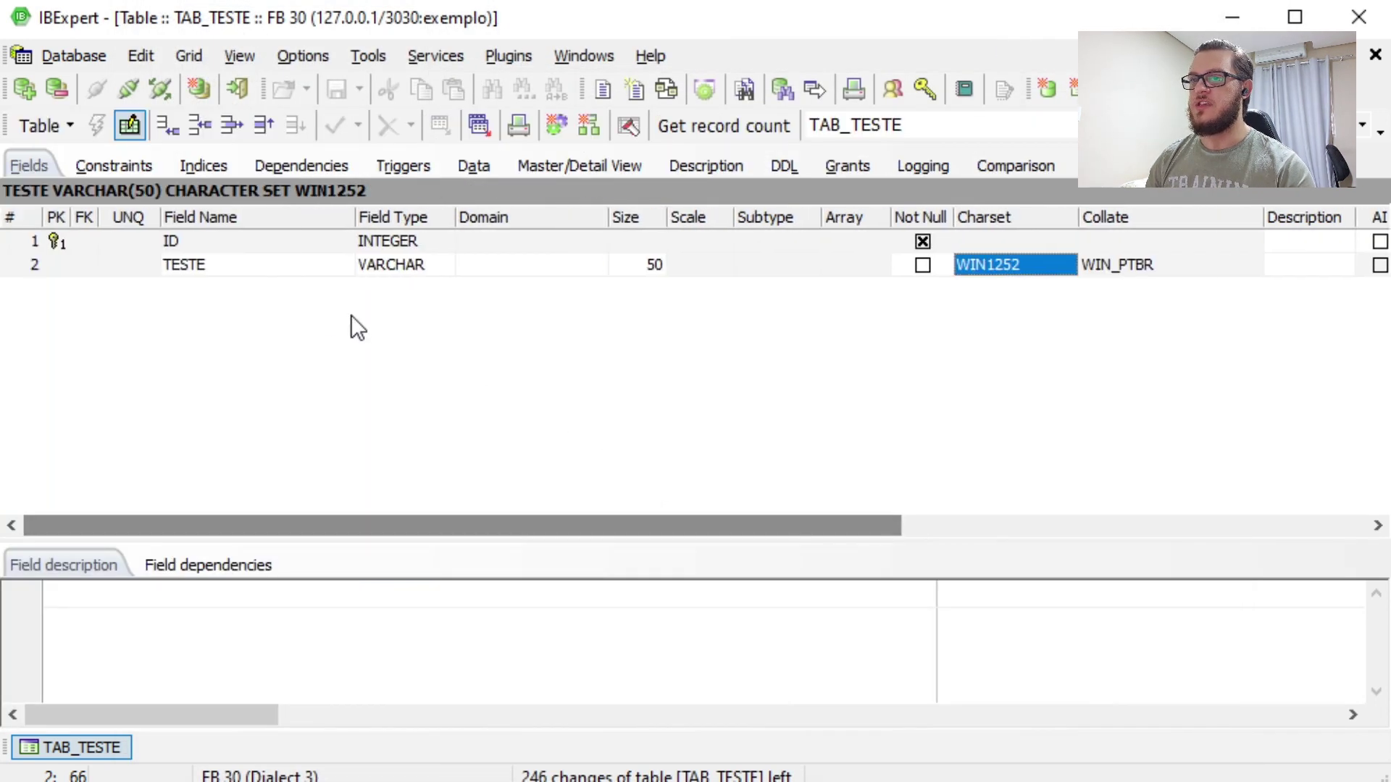
Leave field editing mode in TAB_TESTE, drop the TESTE field and commit the removal
{"action": "left_click", "coordinate": [125, 129]}
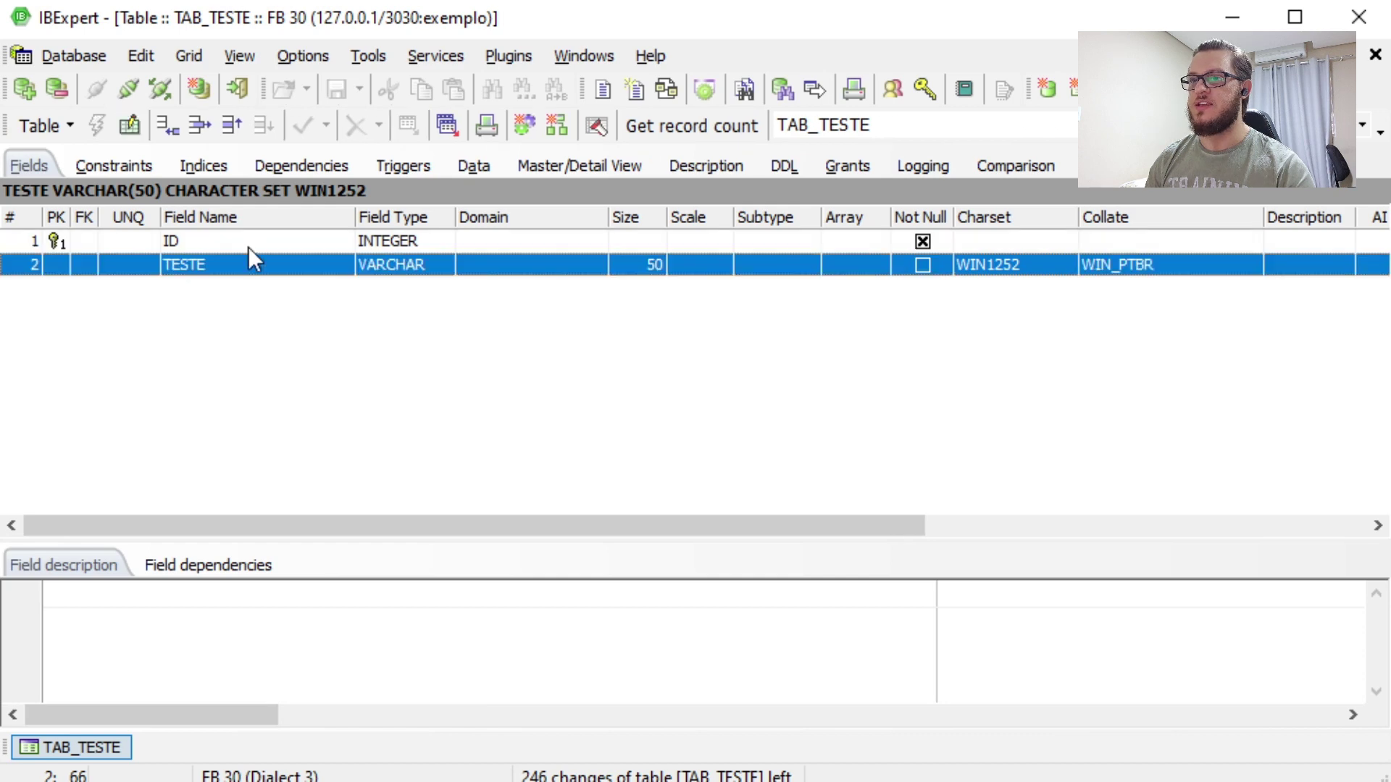
{"action": "right_click", "coordinate": [241, 263]}
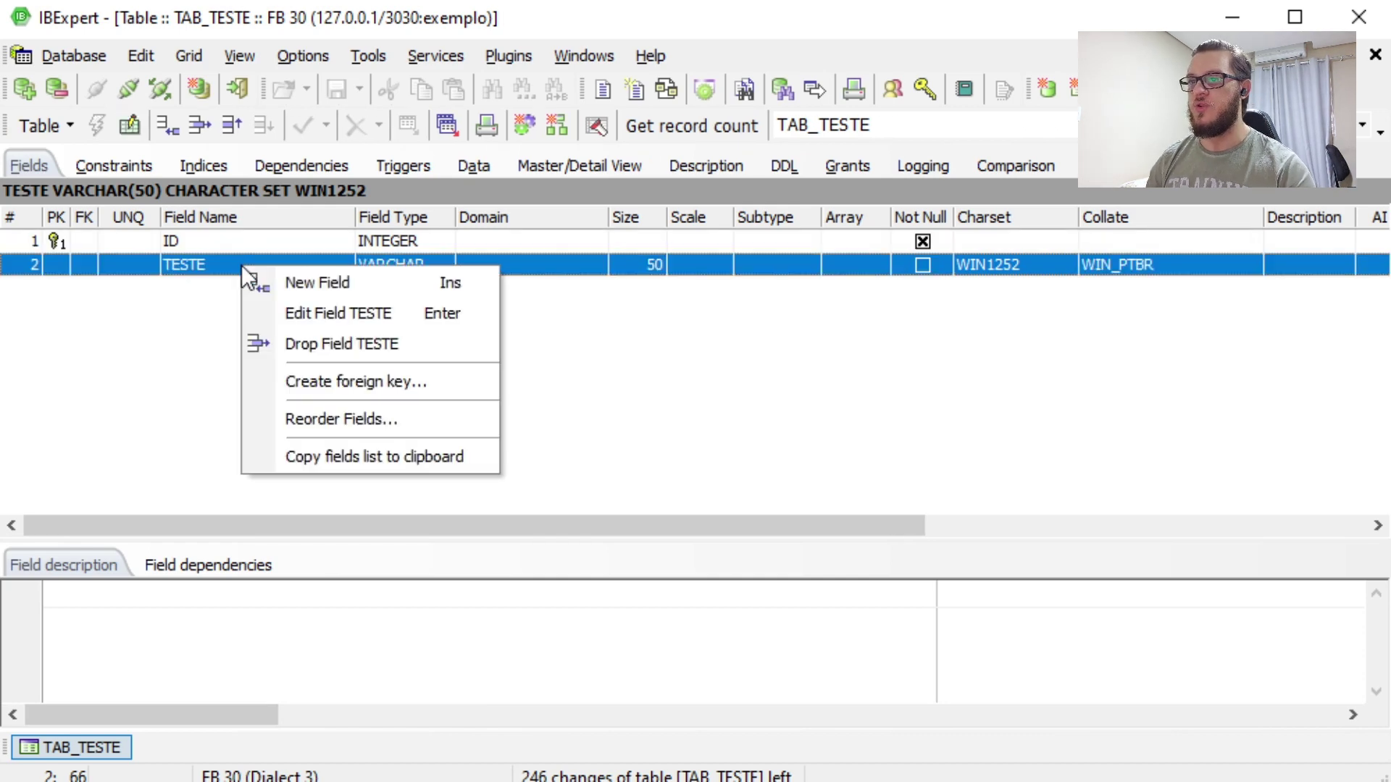
{"action": "left_click", "coordinate": [355, 339]}
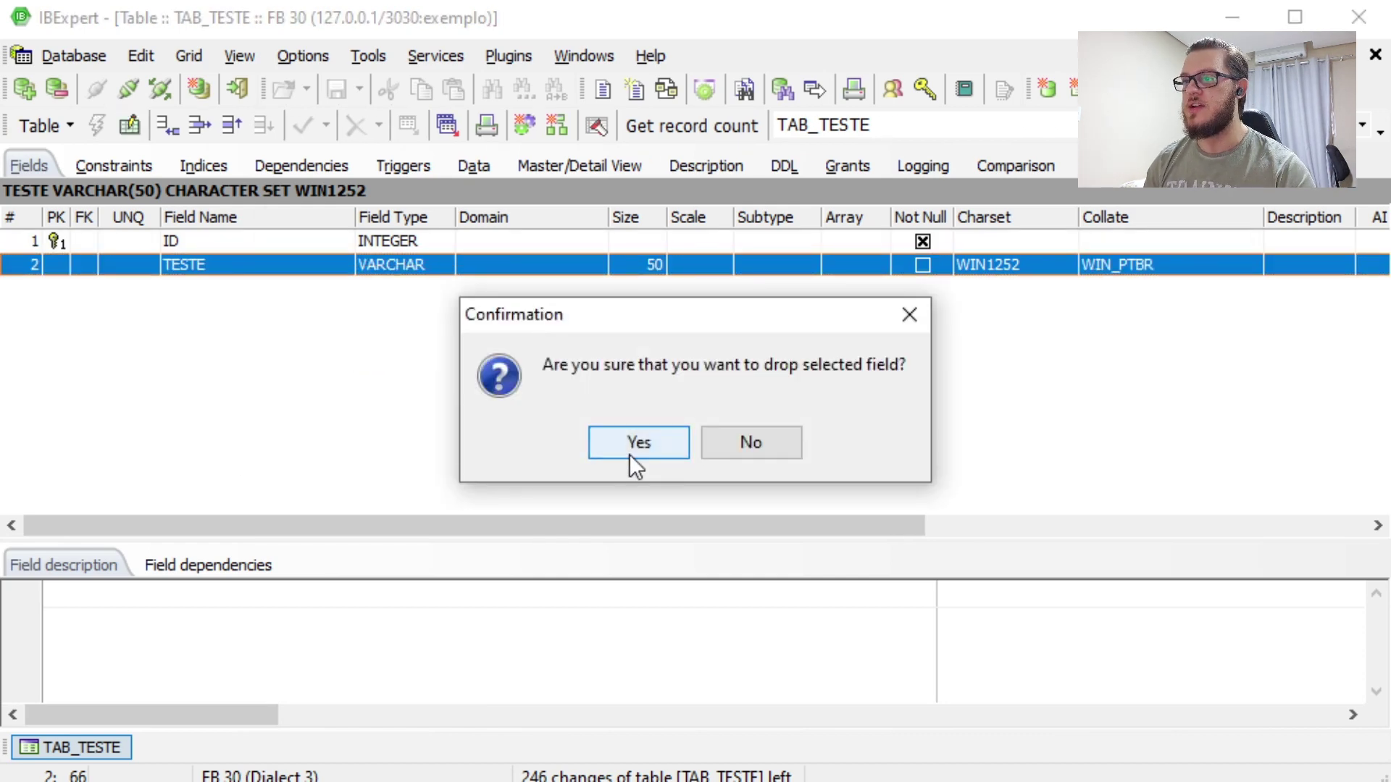
{"action": "left_click", "coordinate": [636, 440]}
{"action": "left_click", "coordinate": [1297, 756]}
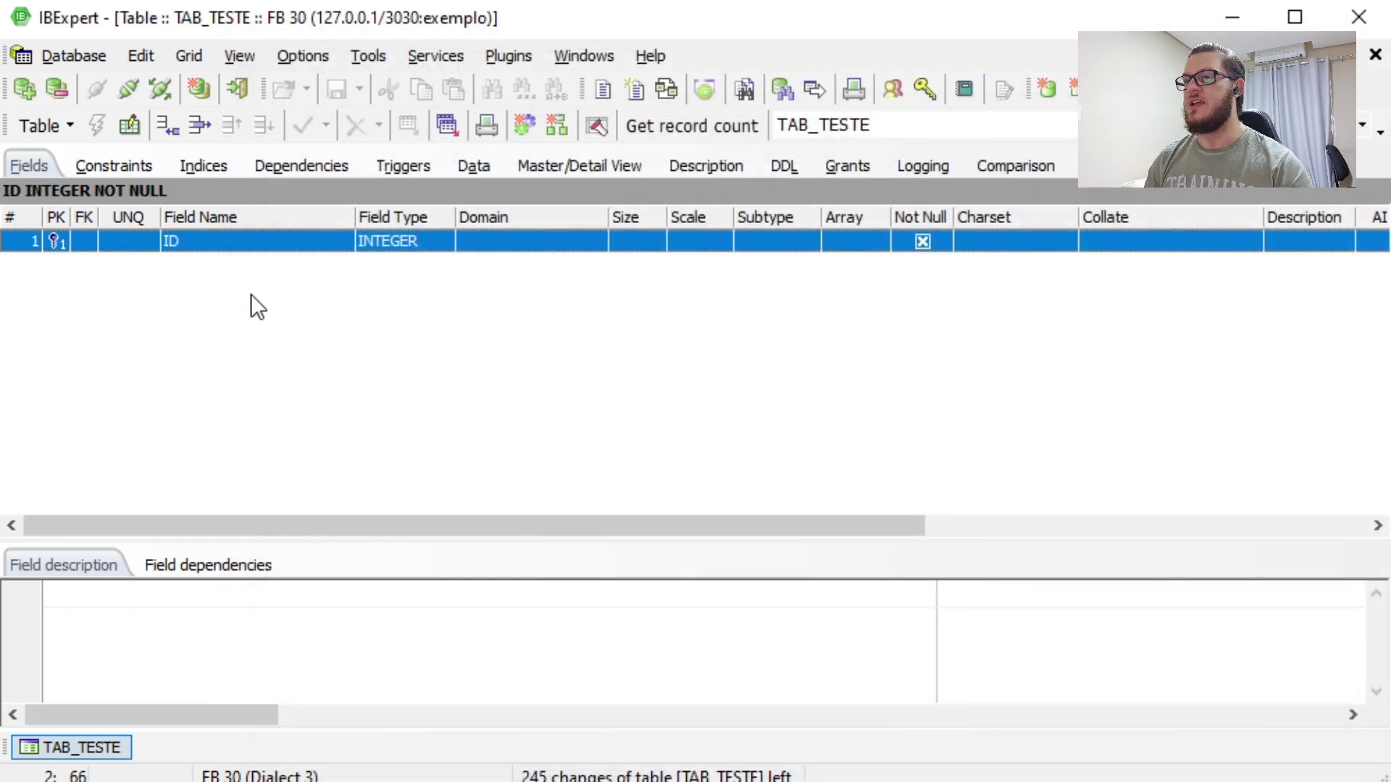
Add a field named TESTE of type VARCHAR with size 50 below ID in TAB_TESTE
{"action": "key", "text": "Down"}
{"action": "left_click", "coordinate": [220, 271]}
{"action": "type", "text": "teste"}
{"action": "key", "text": "Tab"}
{"action": "key", "text": "alt+Down"}
{"action": "key", "text": "Down"}
{"action": "key", "text": "Down"}
{"action": "key", "text": "Down"}
{"action": "key", "text": "Down"}
{"action": "key", "text": "Down"}
{"action": "key", "text": "Down"}
{"action": "key", "text": "Down"}
{"action": "key", "text": "Down"}
{"action": "key", "text": "Down"}
{"action": "key", "text": "Down"}
{"action": "key", "text": "Down"}
{"action": "key", "text": "Return"}
{"action": "key", "text": "Tab"}
{"action": "type", "text": "50"}
{"action": "key", "text": "Tab"}
{"action": "key", "text": "Tab"}
{"action": "key", "text": "Tab"}
{"action": "key", "text": "Tab"}
{"action": "key", "text": "Tab"}
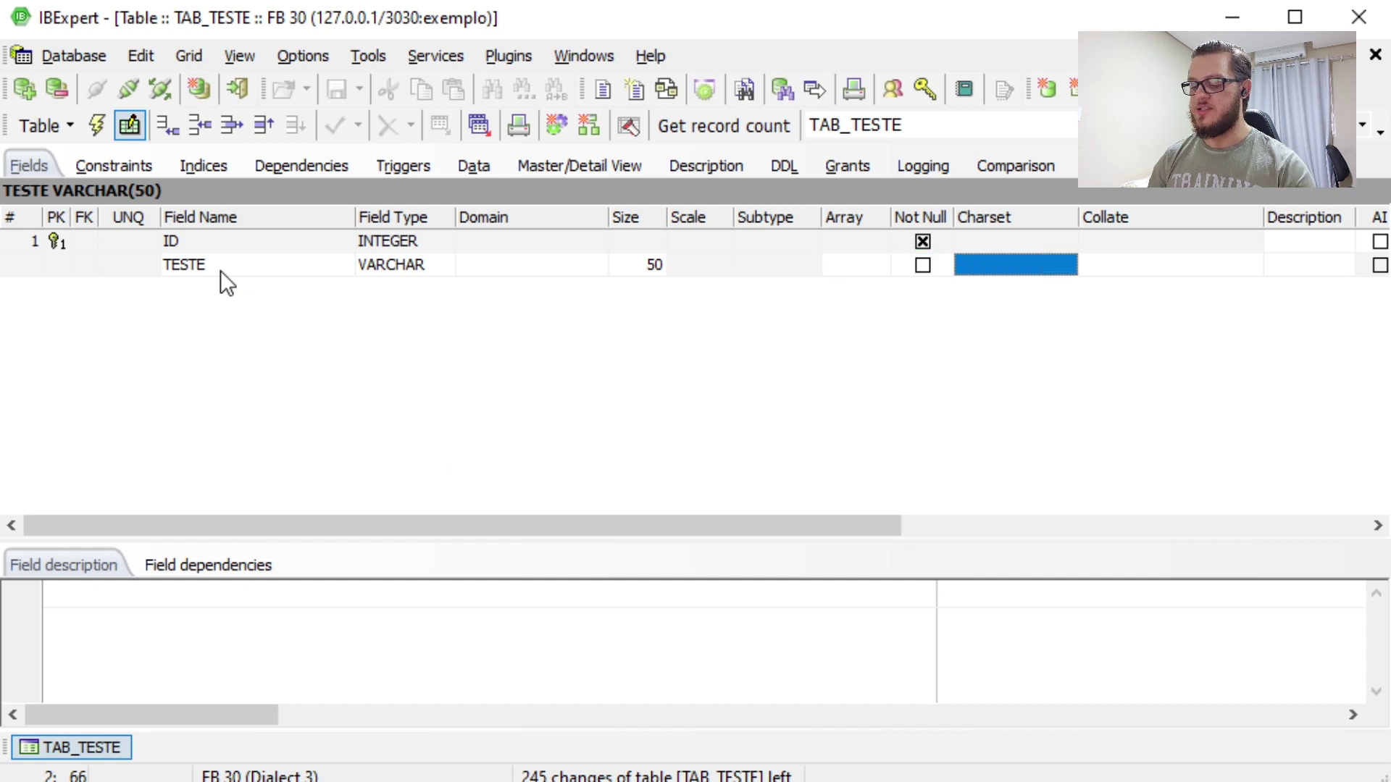
Set the new TESTE field's charset and collation to UTF8, and compile and commit the table change
{"action": "key", "text": "alt+Down"}
{"action": "key", "text": "Down"}
{"action": "key", "text": "Return"}
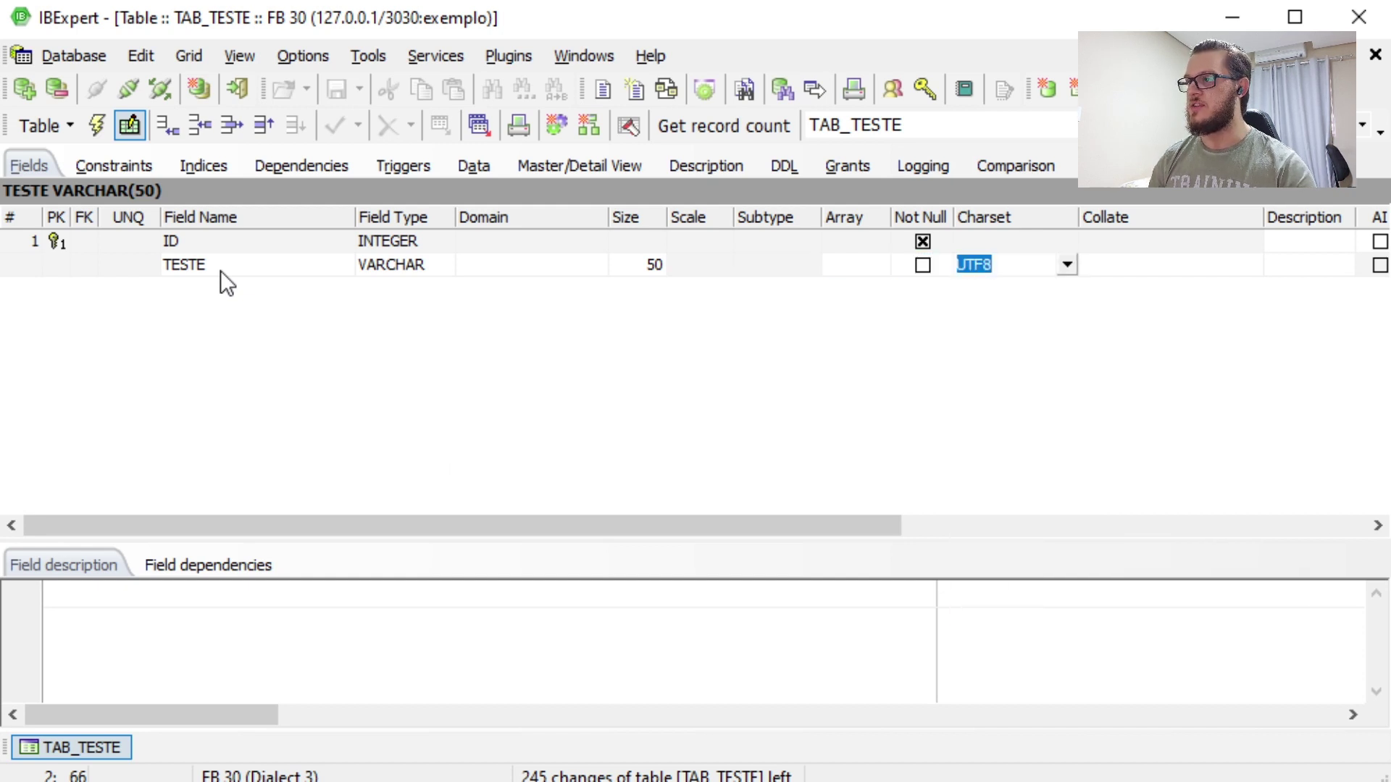
{"action": "key", "text": "Tab"}
{"action": "key", "text": "alt+Down"}
{"action": "type", "text": "UTF8"}
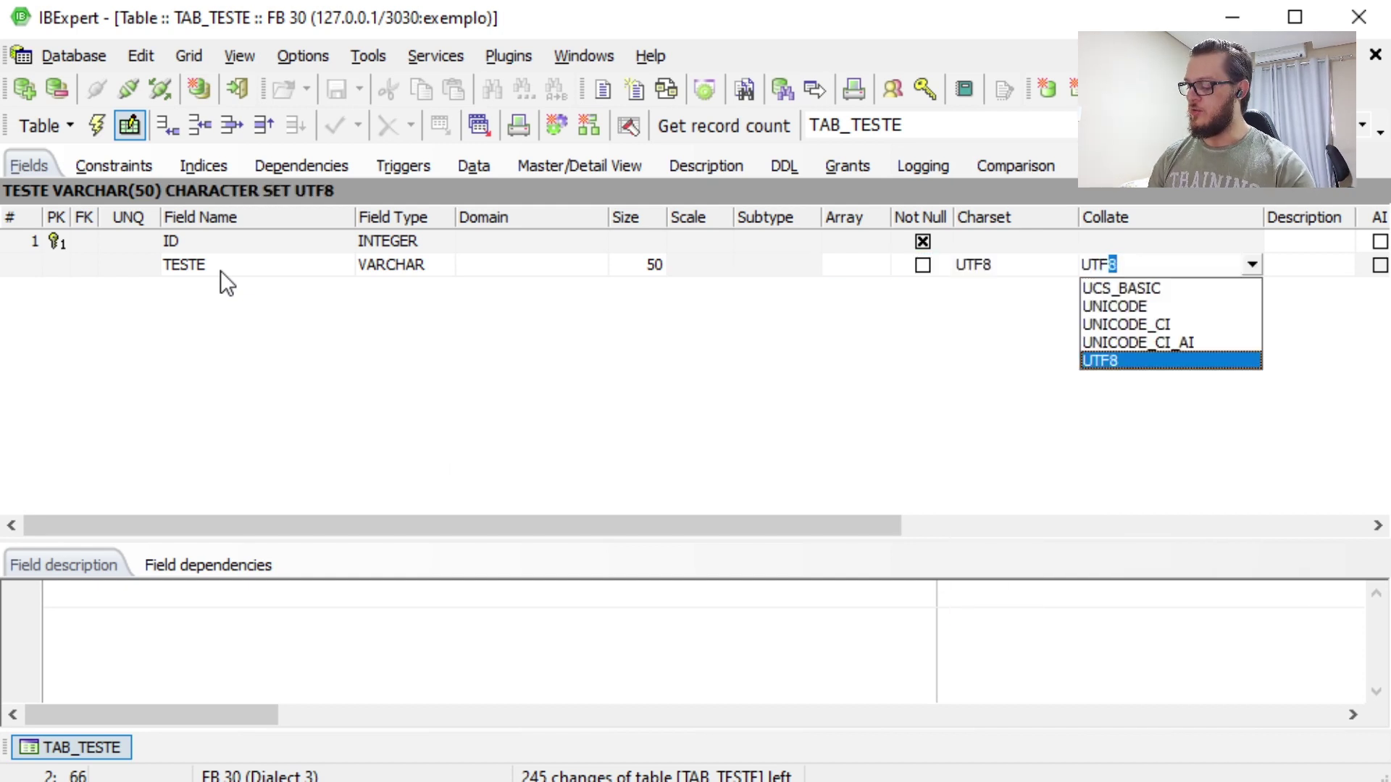
{"action": "key", "text": "Return"}
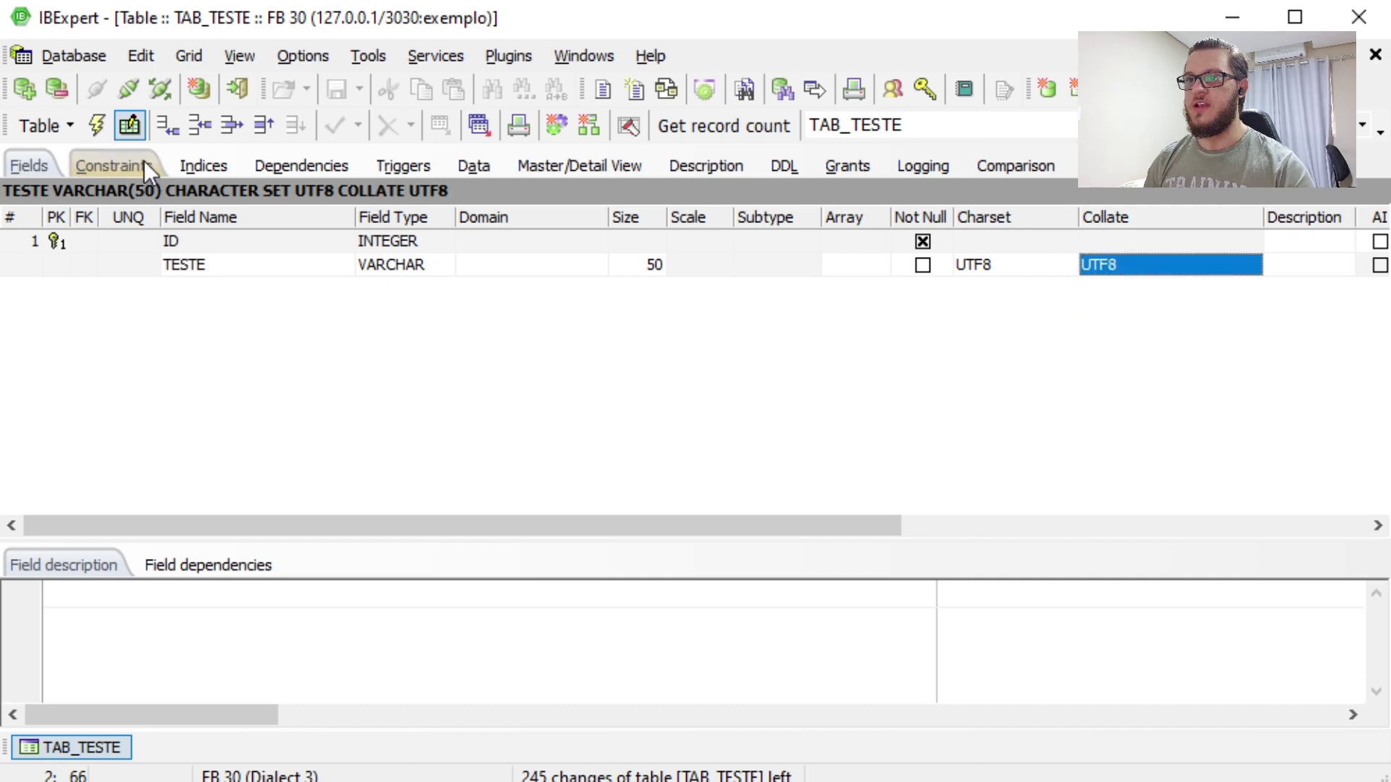
{"action": "left_click", "coordinate": [98, 126]}
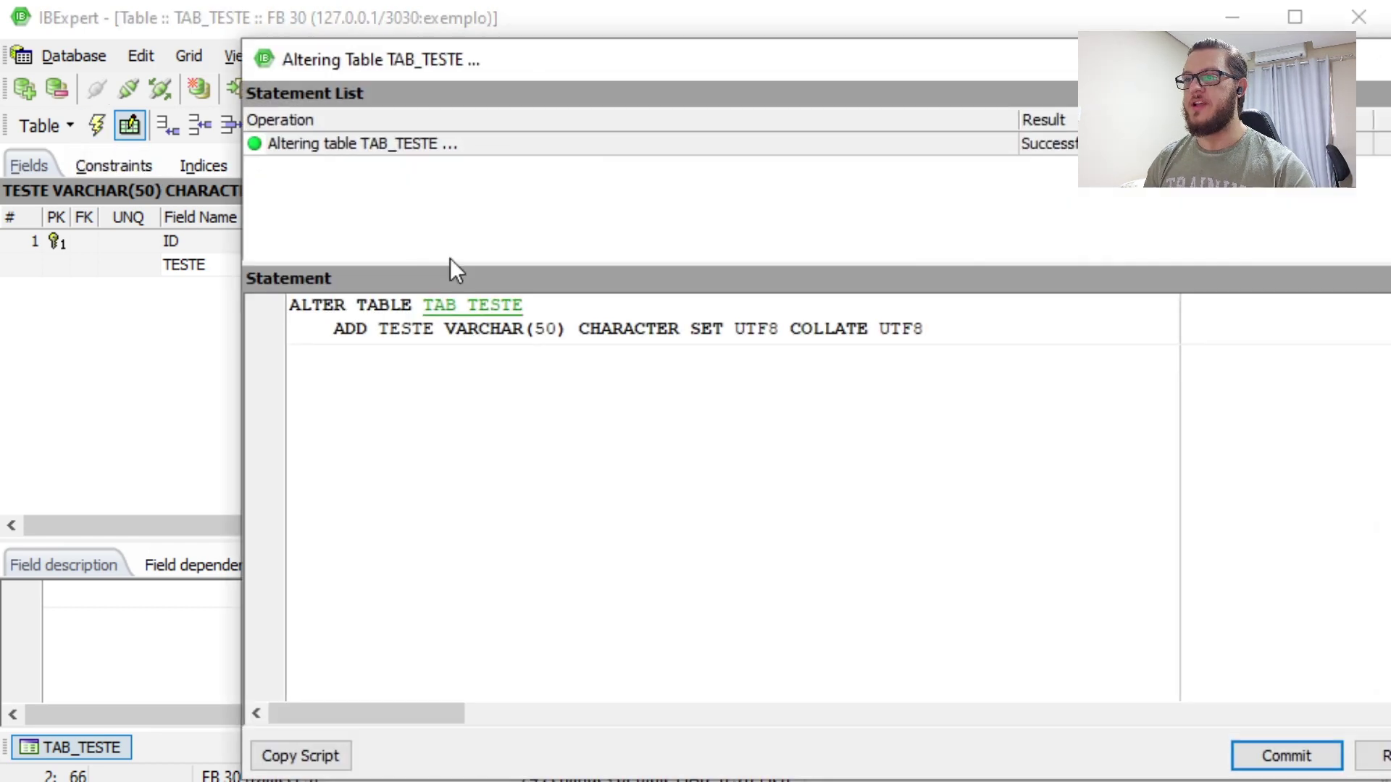
{"action": "left_click", "coordinate": [1320, 766]}
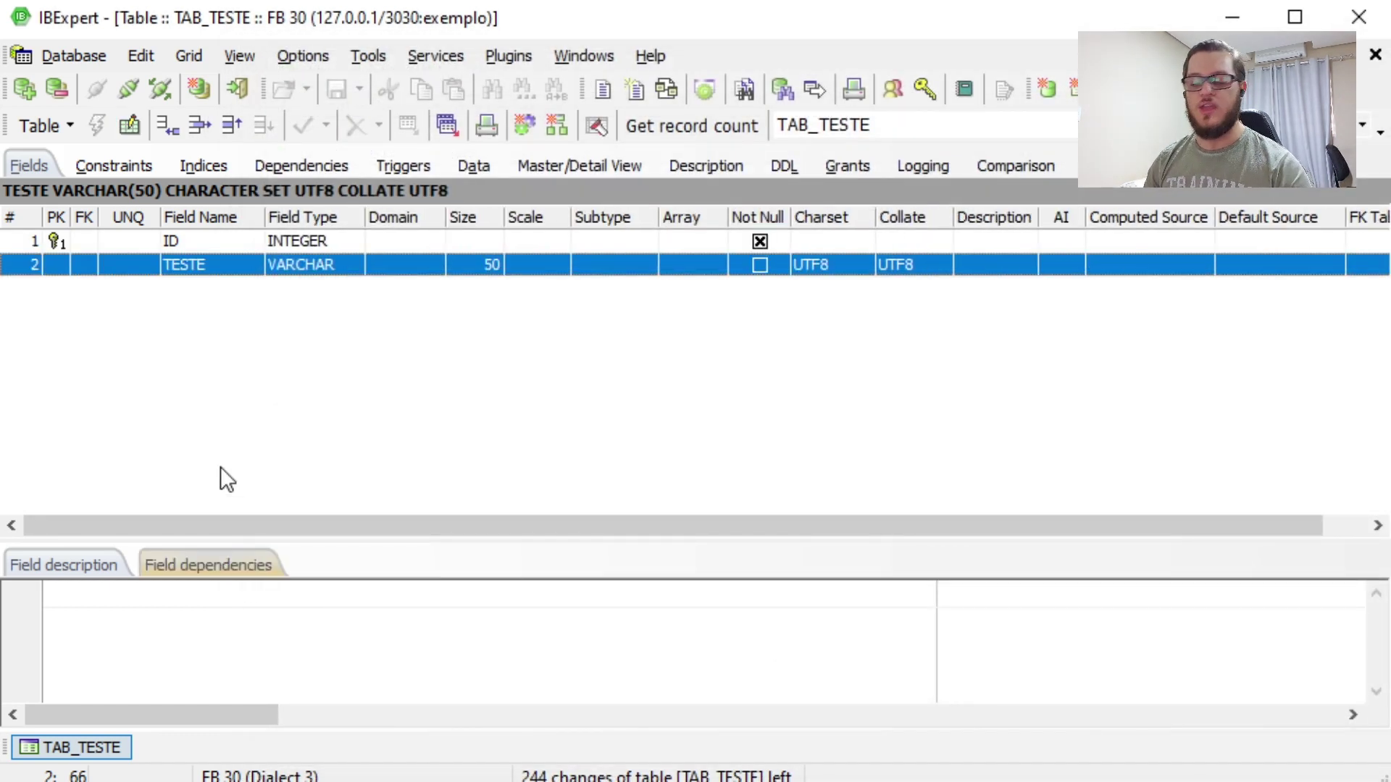
Show the database explorer again and enter two flexed-biceps emojis in the TESTE column of TAB_TESTE's data
{"action": "key", "text": "F11"}
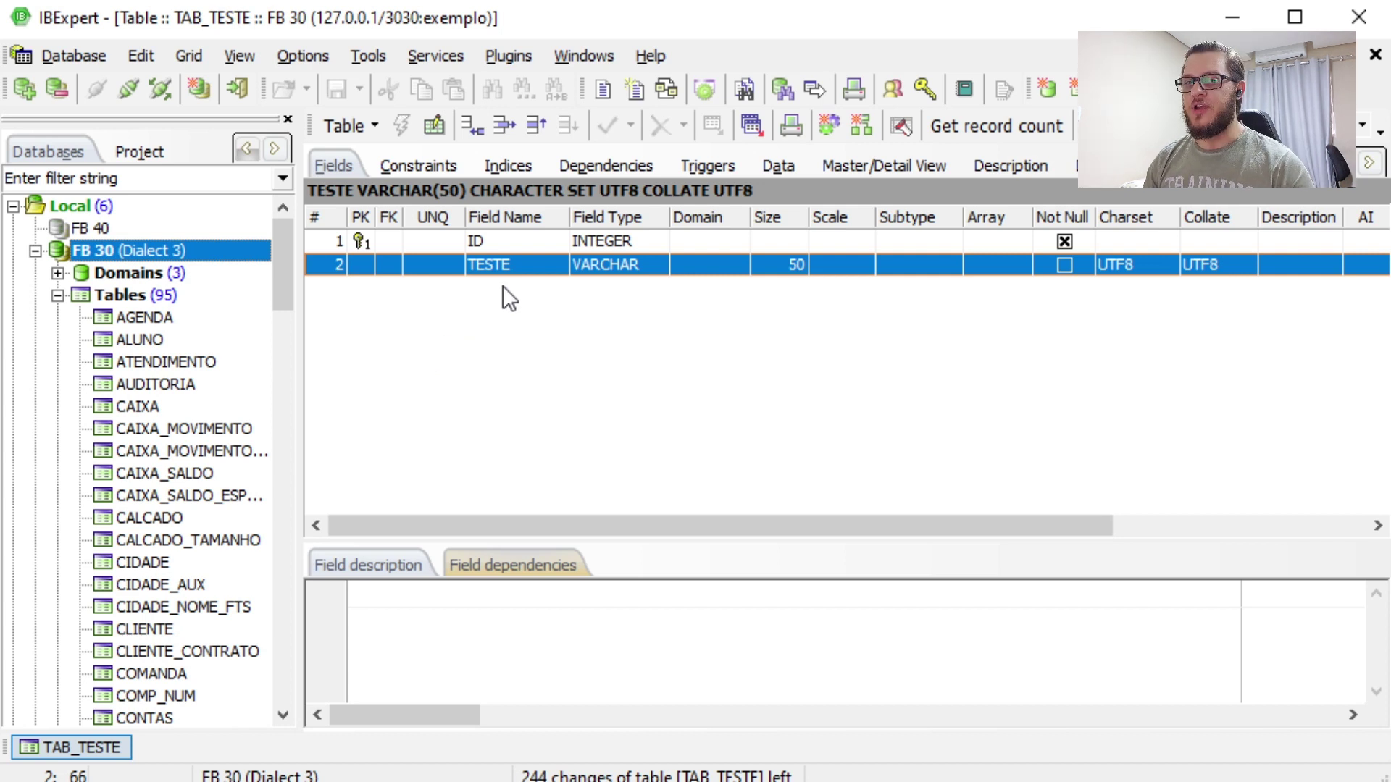
{"action": "left_click", "coordinate": [778, 171]}
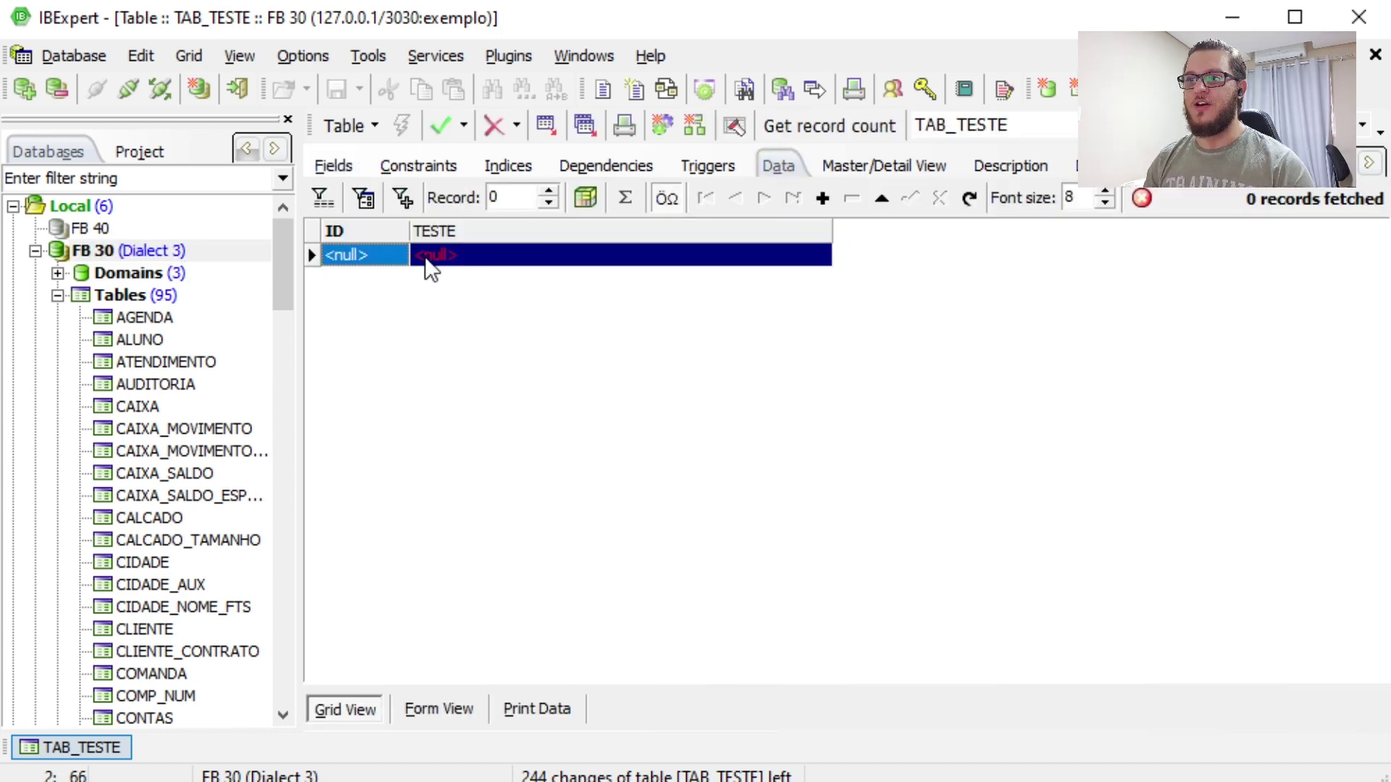
{"action": "left_click", "coordinate": [380, 255]}
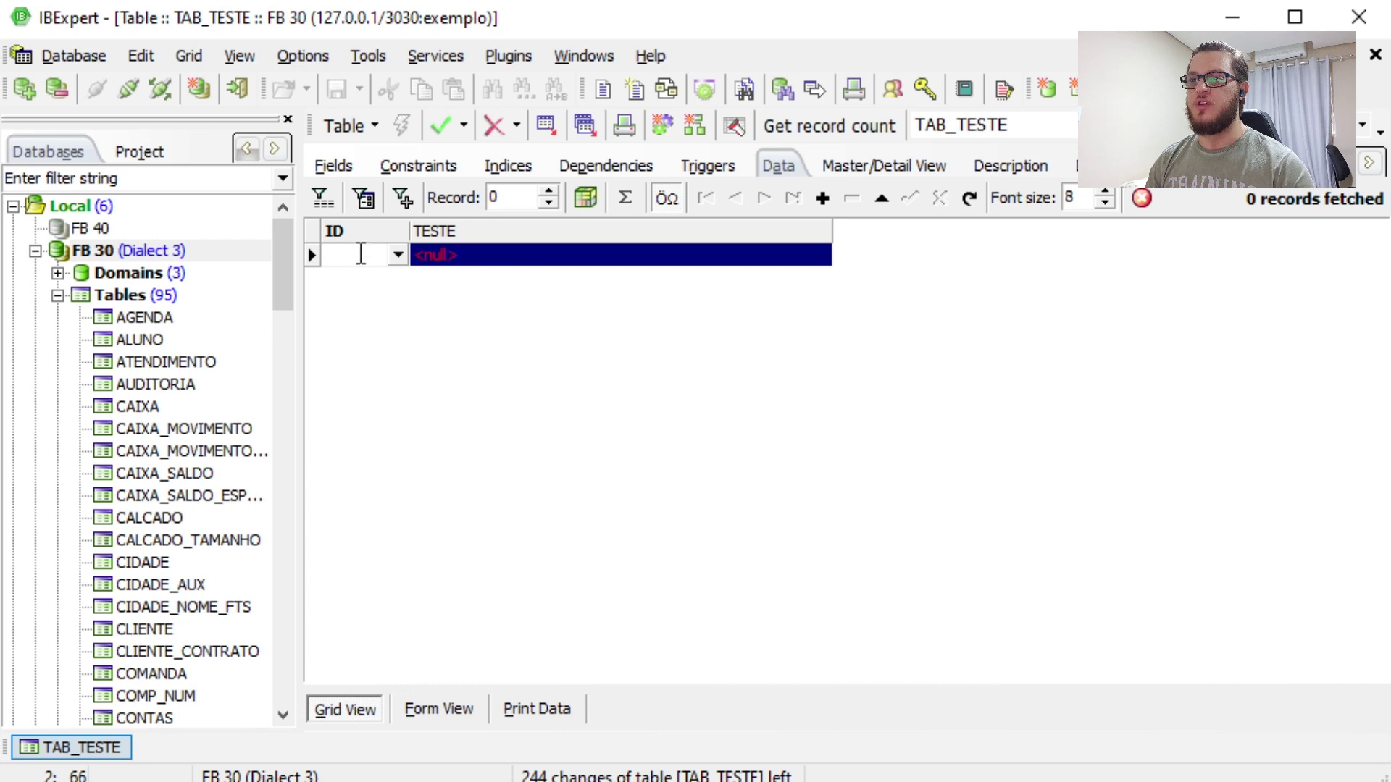
{"action": "left_click", "coordinate": [479, 259]}
{"action": "left_click", "coordinate": [480, 259]}
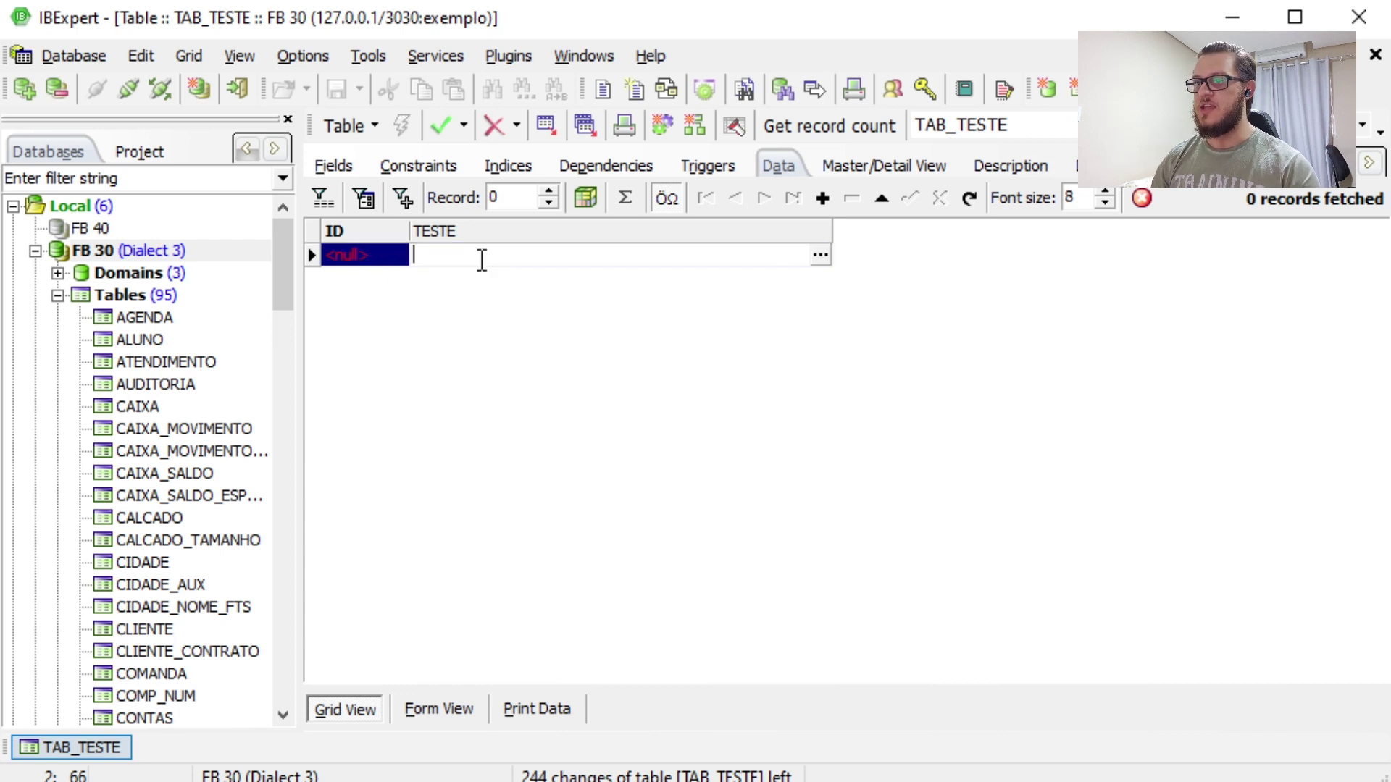
{"action": "key", "text": "super+period"}
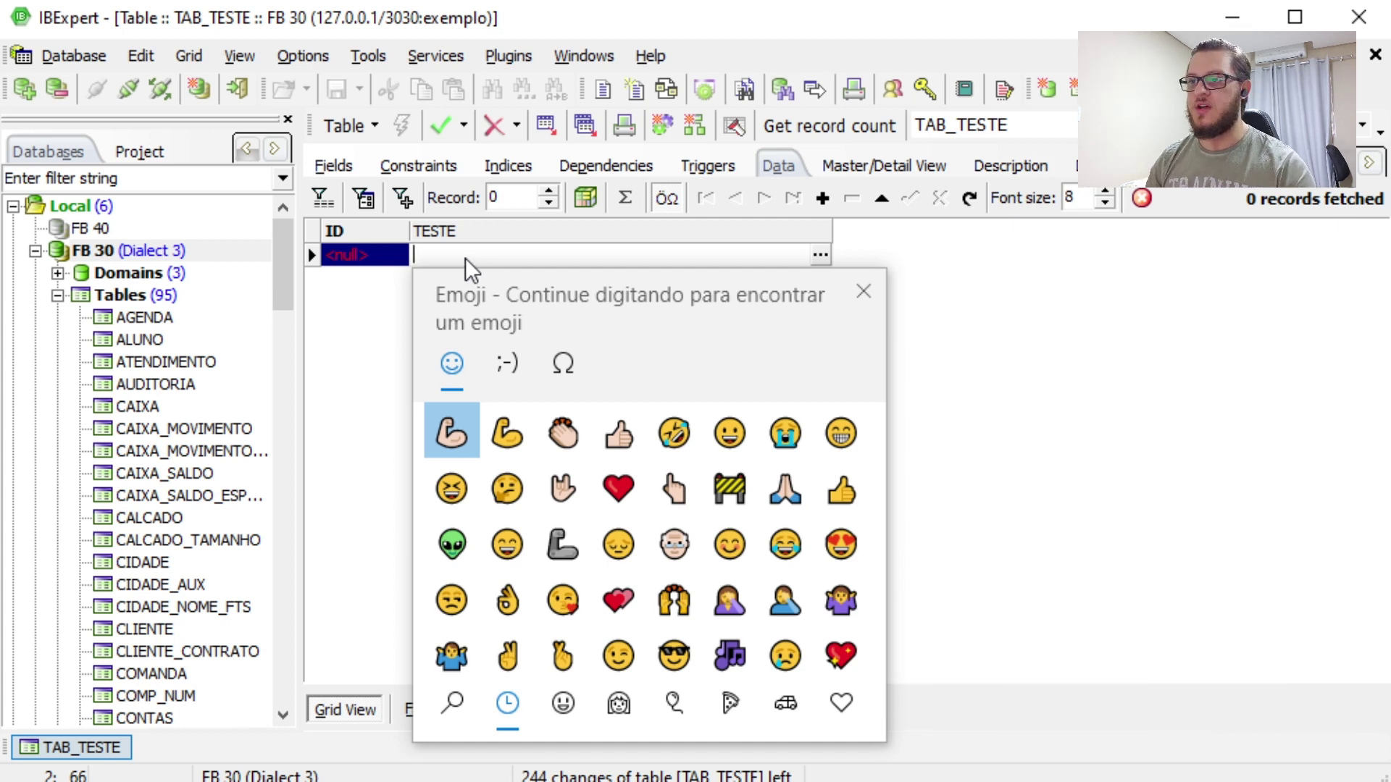
{"action": "left_click", "coordinate": [452, 435]}
{"action": "left_click", "coordinate": [452, 439]}
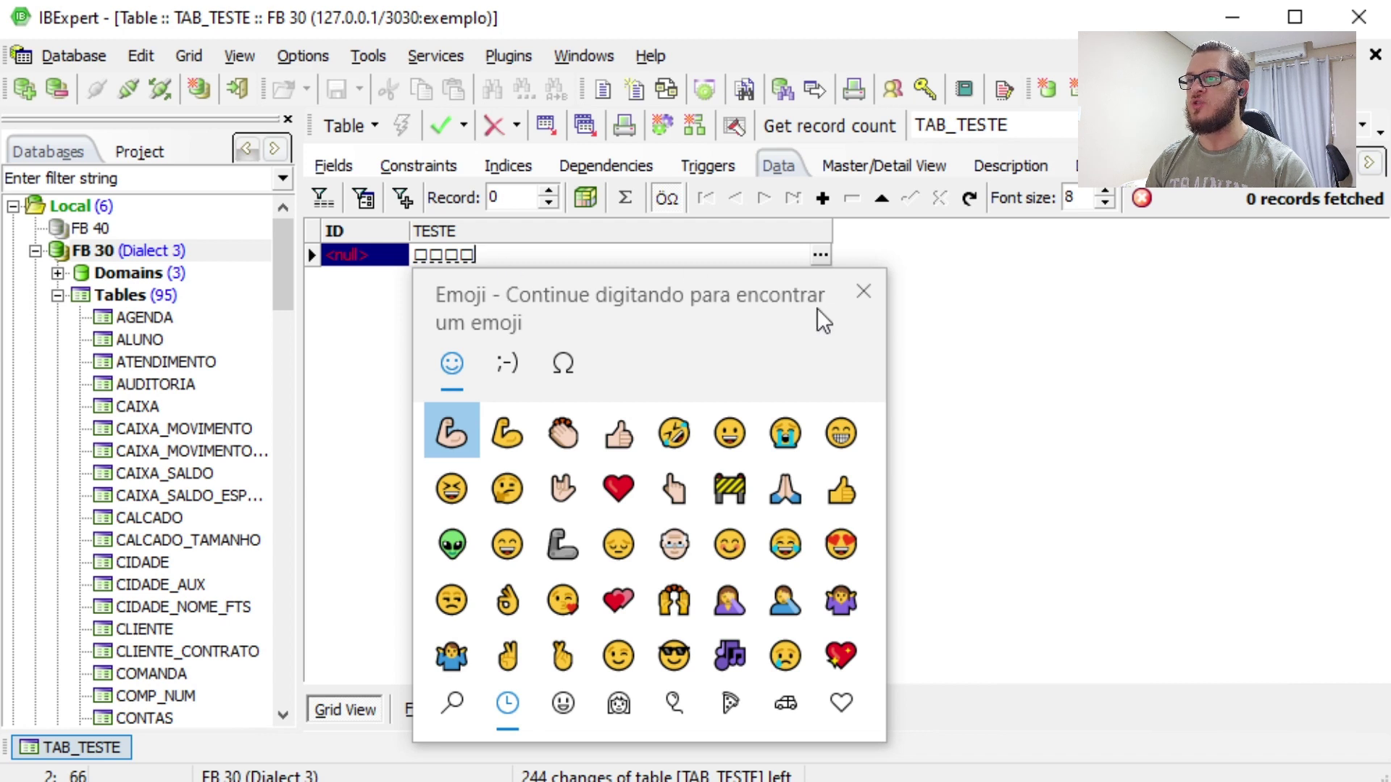
{"action": "left_click", "coordinate": [864, 292]}
{"action": "left_click", "coordinate": [633, 276]}
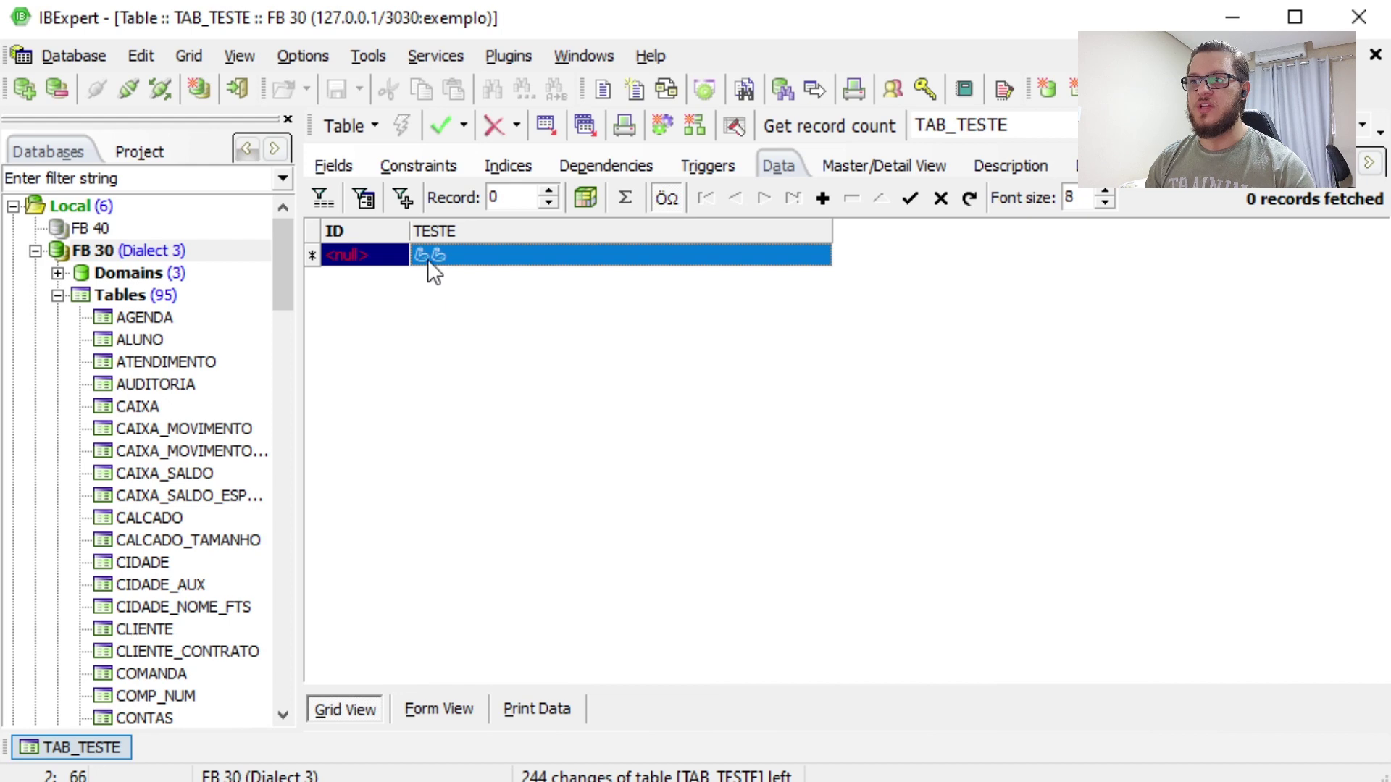
Try to commit the emoji record, examine the cause given in the error message and dismiss it
{"action": "left_click", "coordinate": [445, 127]}
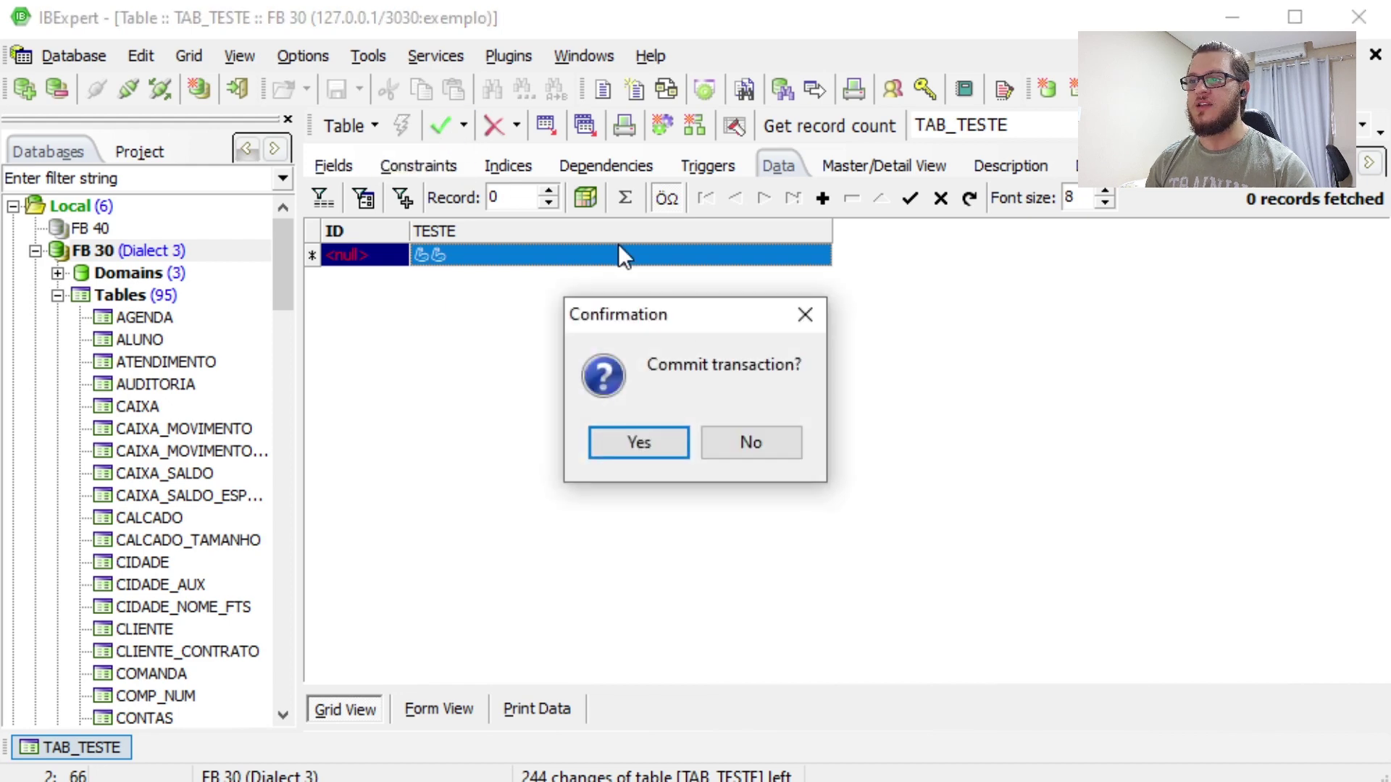
{"action": "left_click", "coordinate": [640, 449]}
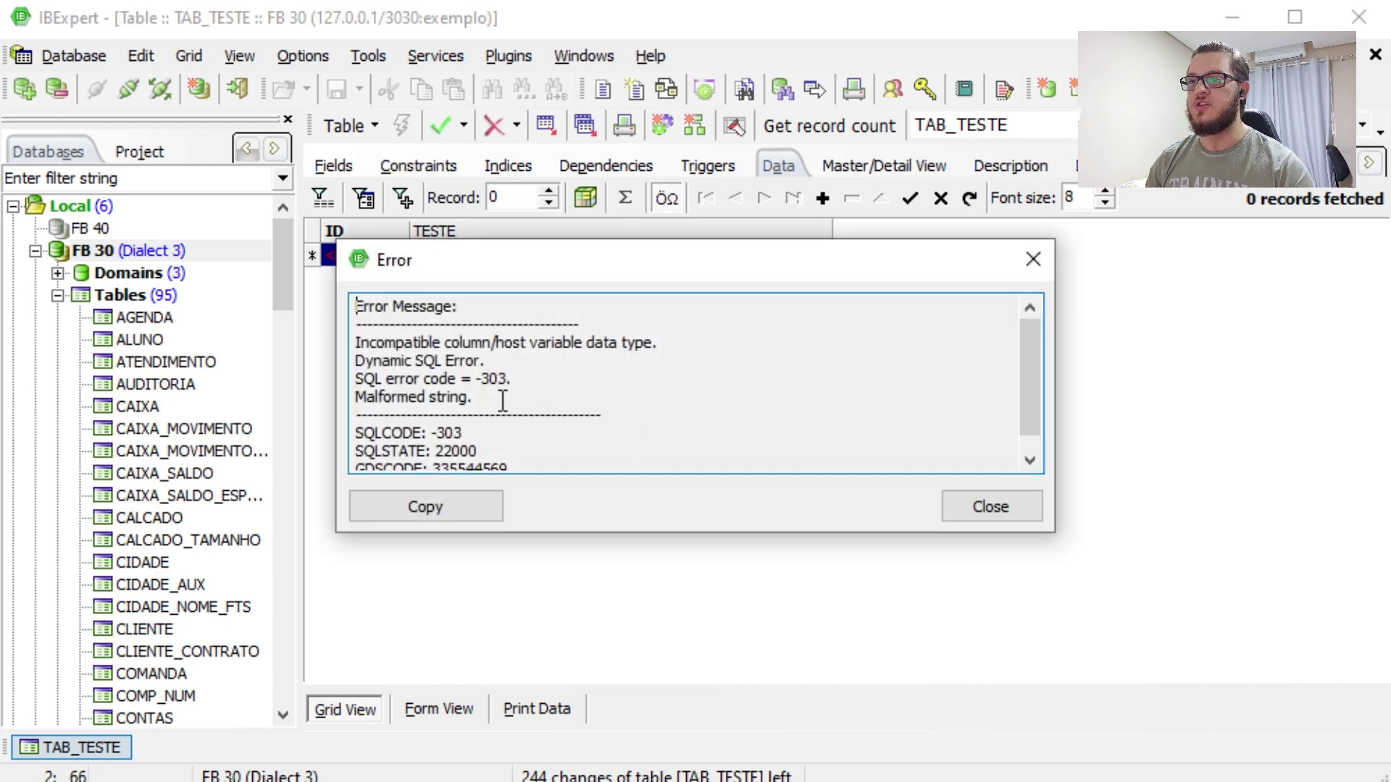
{"action": "left_click_drag", "start_coordinate": [474, 397], "coordinate": [355, 399]}
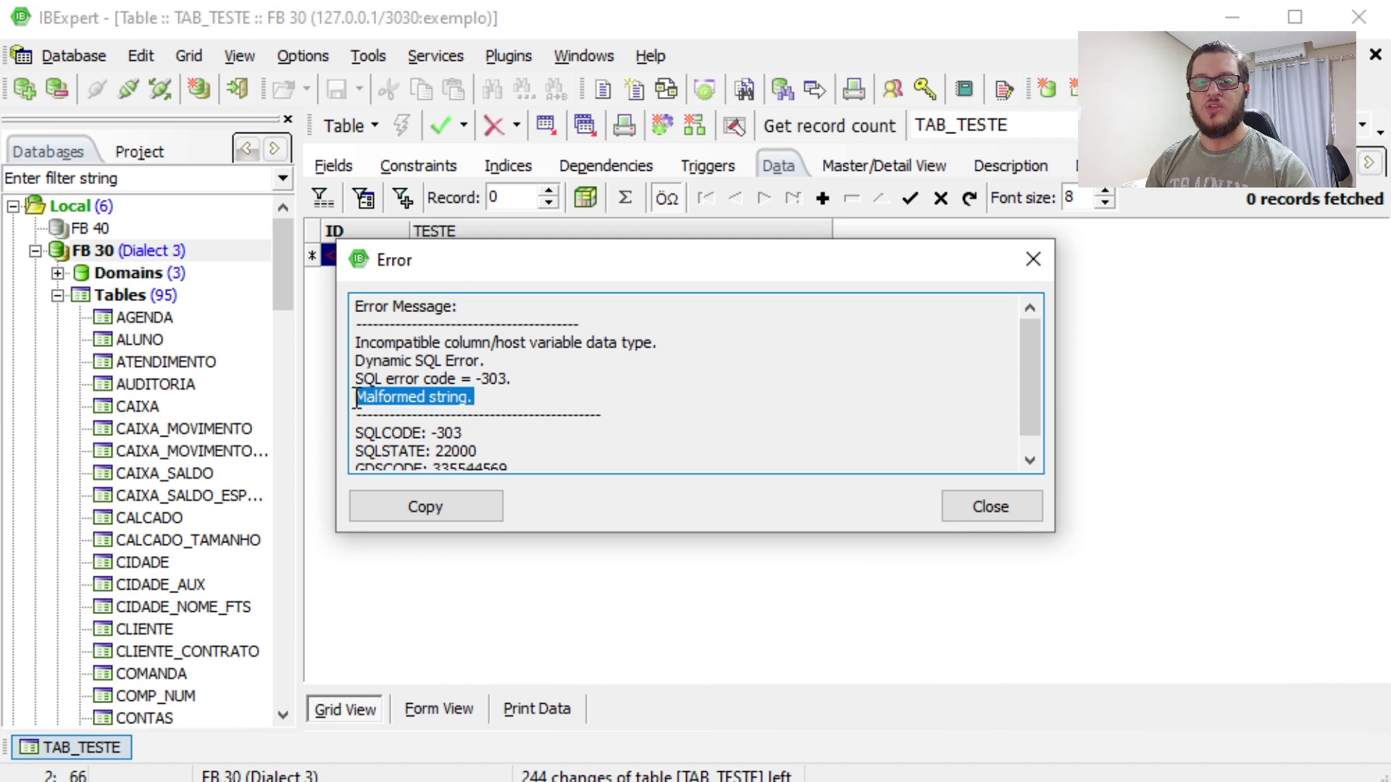
{"action": "left_click", "coordinate": [990, 509]}
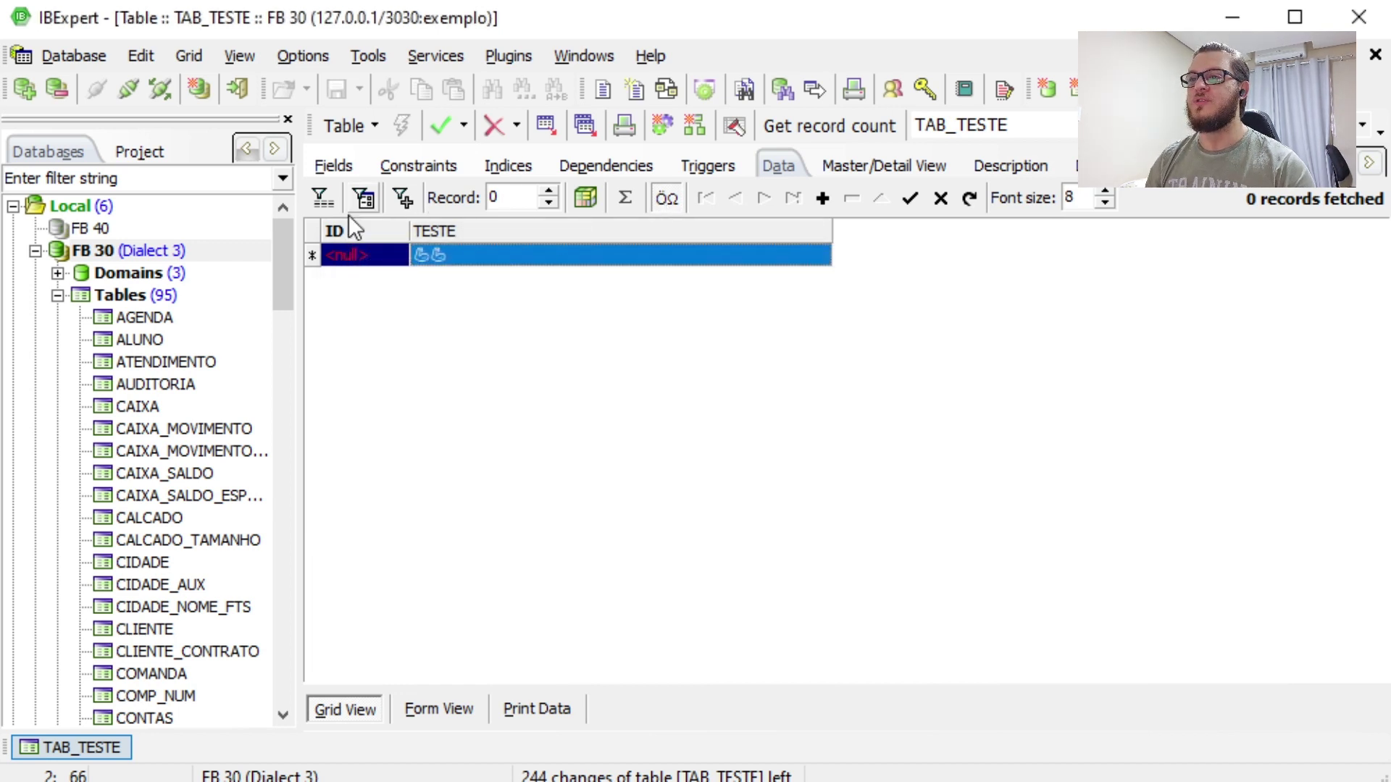
Set the emoji record's ID to 1, try to commit it again and dismiss the error message
{"action": "left_click", "coordinate": [382, 253]}
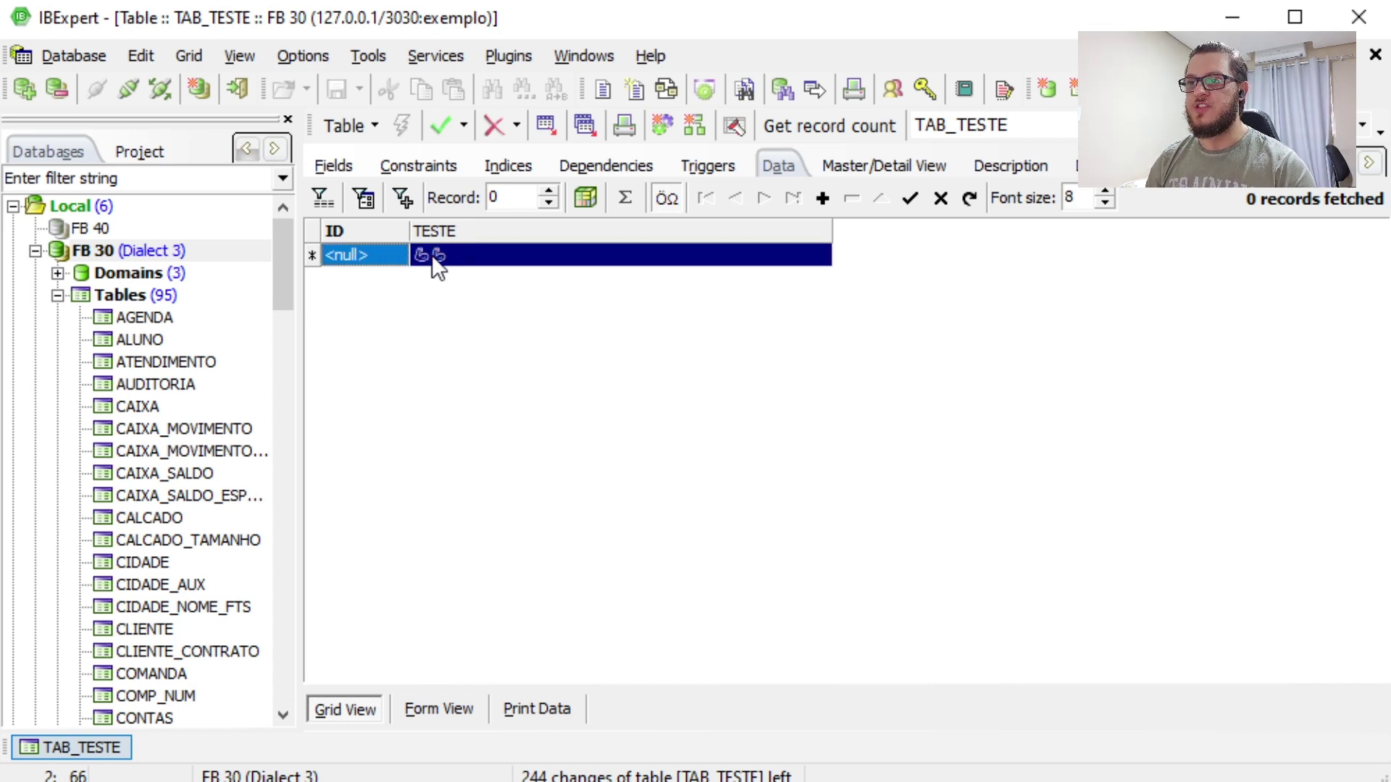
{"action": "type", "text": "1"}
{"action": "left_click", "coordinate": [458, 254]}
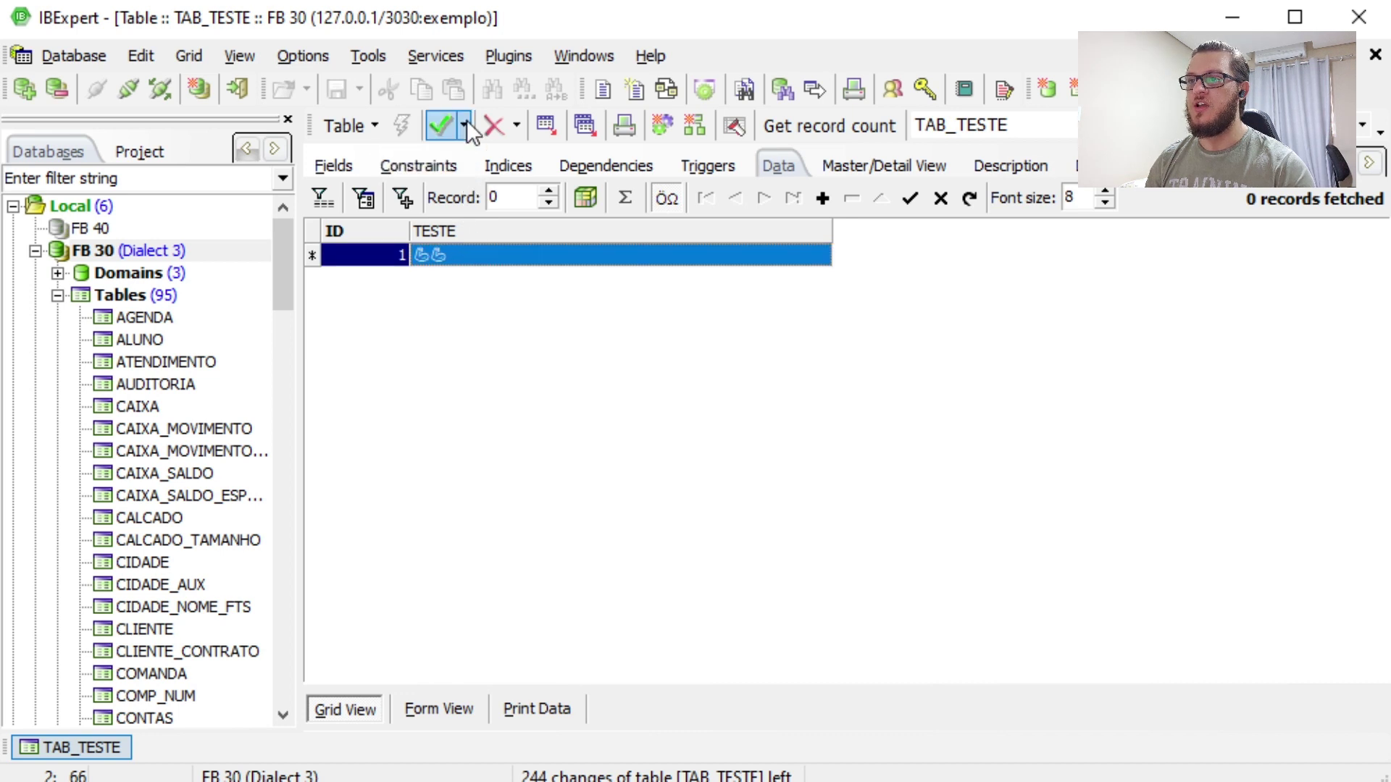
{"action": "left_click", "coordinate": [442, 129]}
{"action": "left_click", "coordinate": [671, 450]}
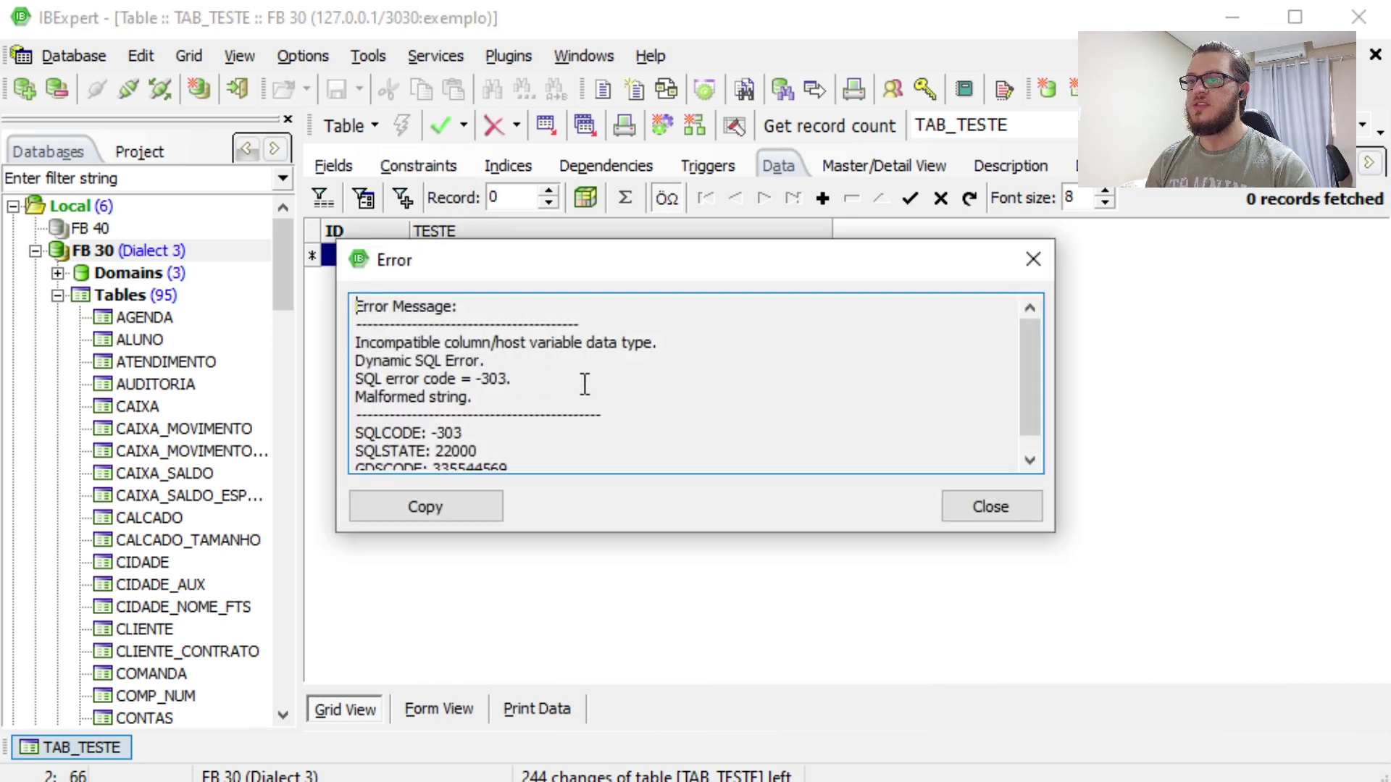
{"action": "left_click_drag", "start_coordinate": [481, 398], "coordinate": [355, 398]}
{"action": "left_click", "coordinate": [505, 396]}
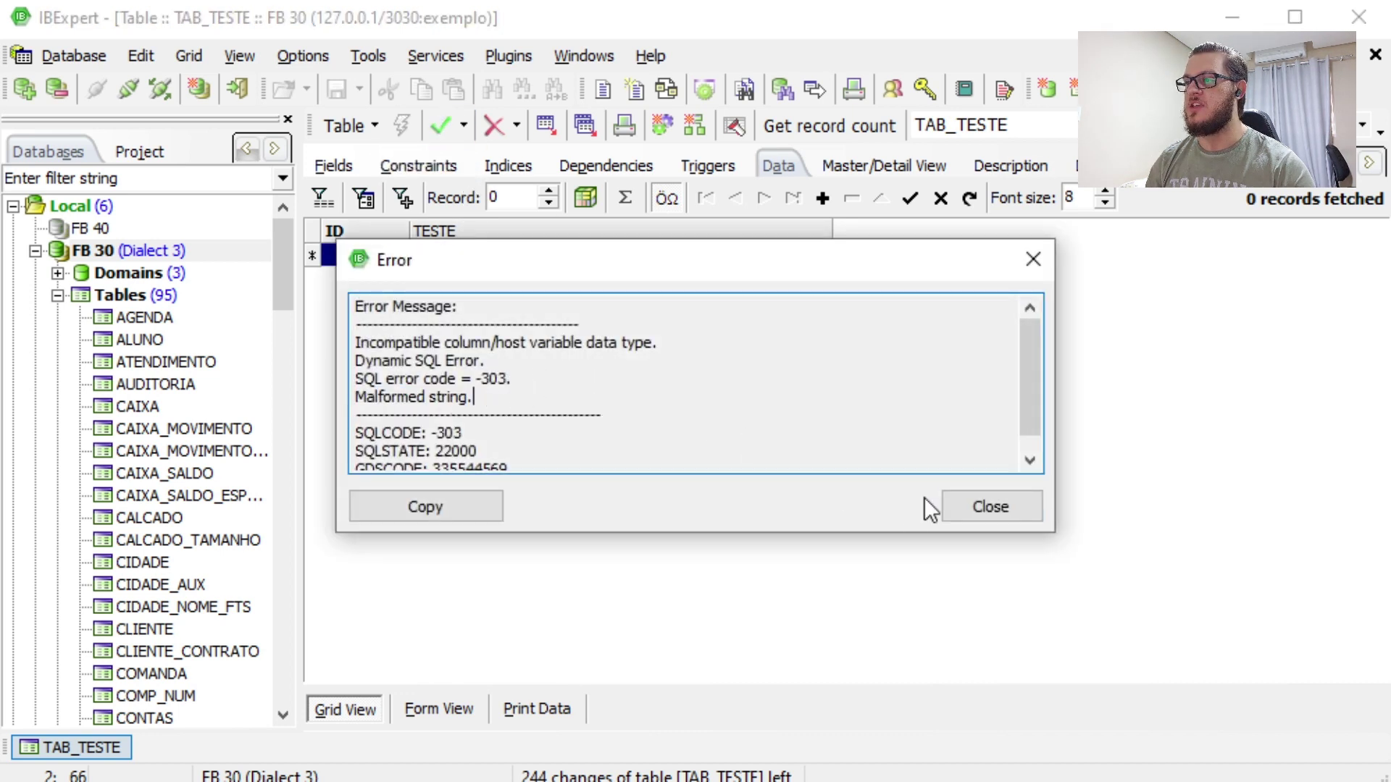
{"action": "left_click", "coordinate": [971, 506]}
Roll back the uncommitted emoji record, then return to TAB_TESTE's field list, roll back its transaction and select TESTE
{"action": "left_click", "coordinate": [494, 127]}
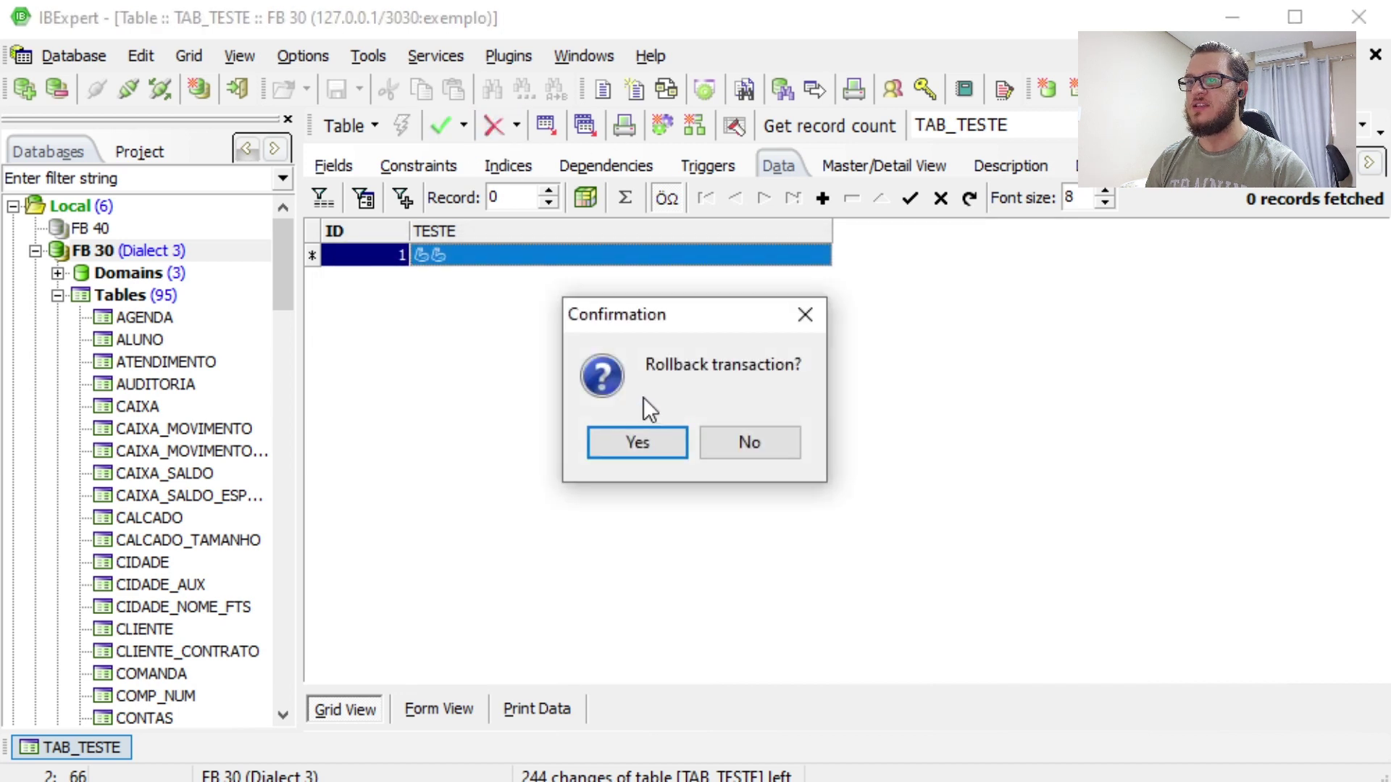
{"action": "left_click", "coordinate": [637, 443]}
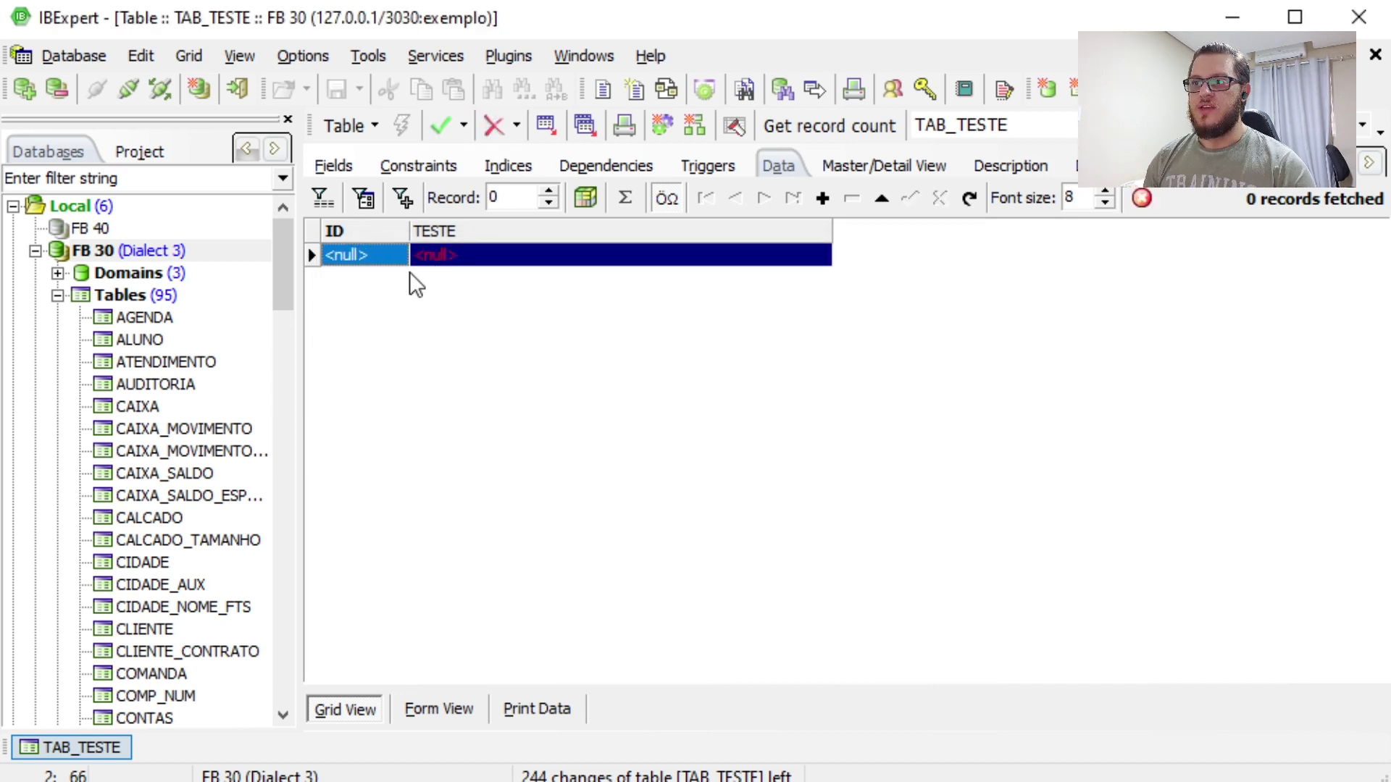
{"action": "left_click", "coordinate": [342, 163]}
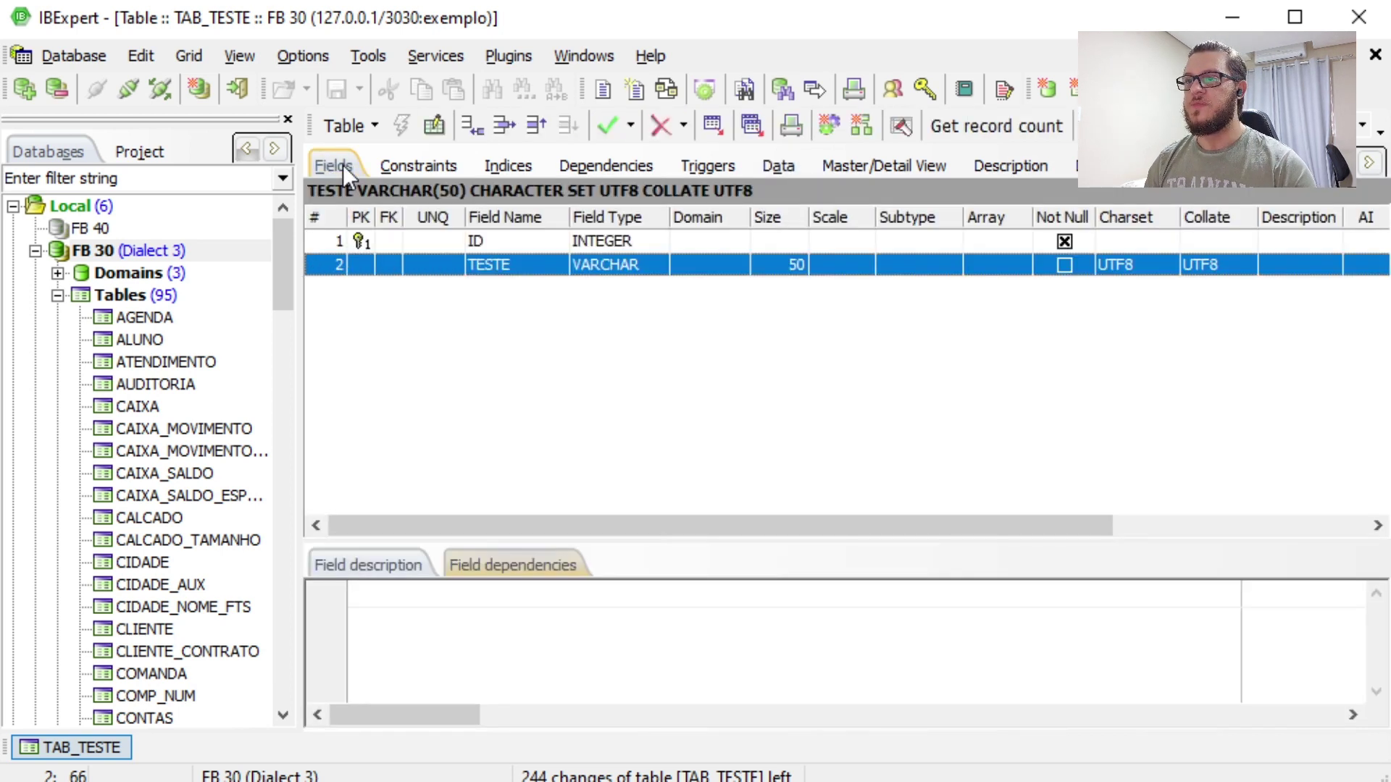
{"action": "left_click", "coordinate": [476, 242]}
{"action": "left_click", "coordinate": [500, 258]}
{"action": "left_click", "coordinate": [501, 246]}
{"action": "left_click", "coordinate": [659, 127]}
{"action": "left_click", "coordinate": [636, 441]}
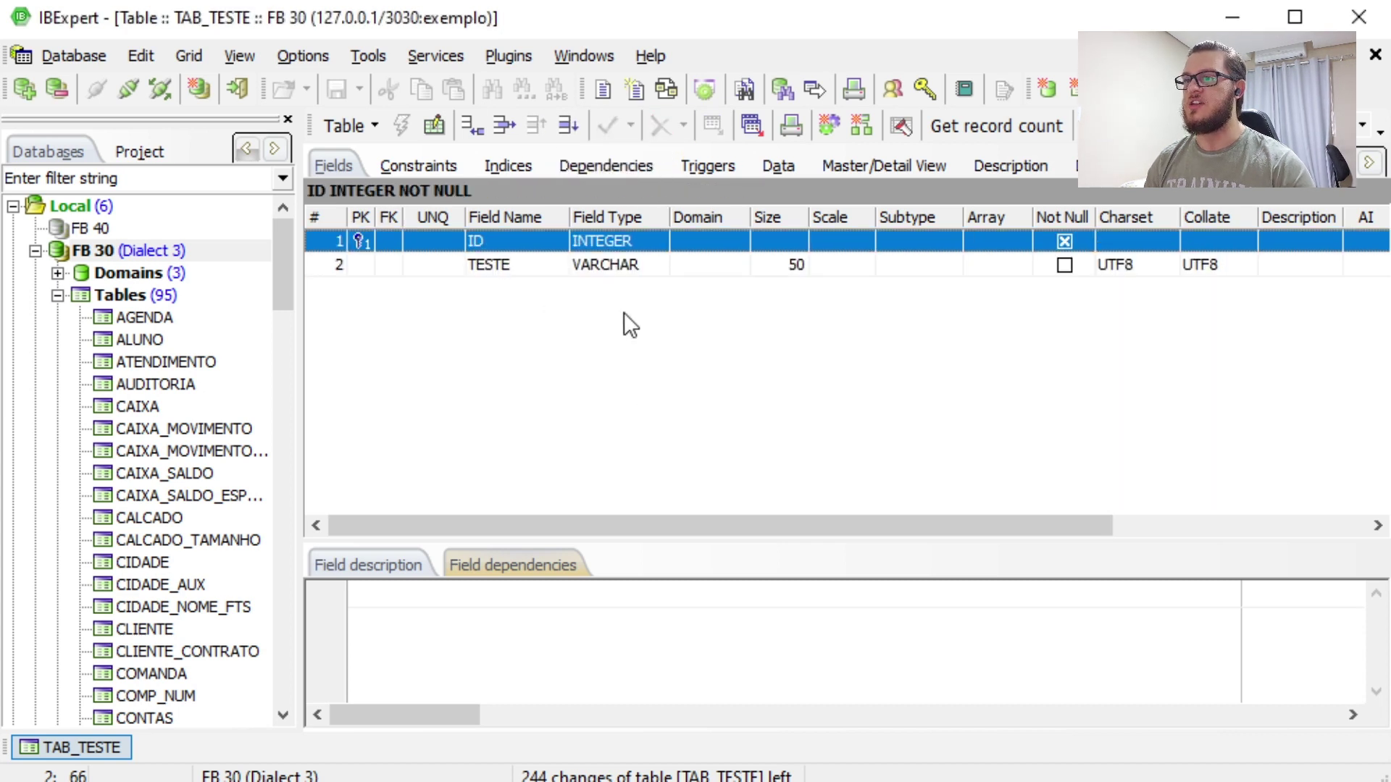
{"action": "left_click", "coordinate": [527, 263]}
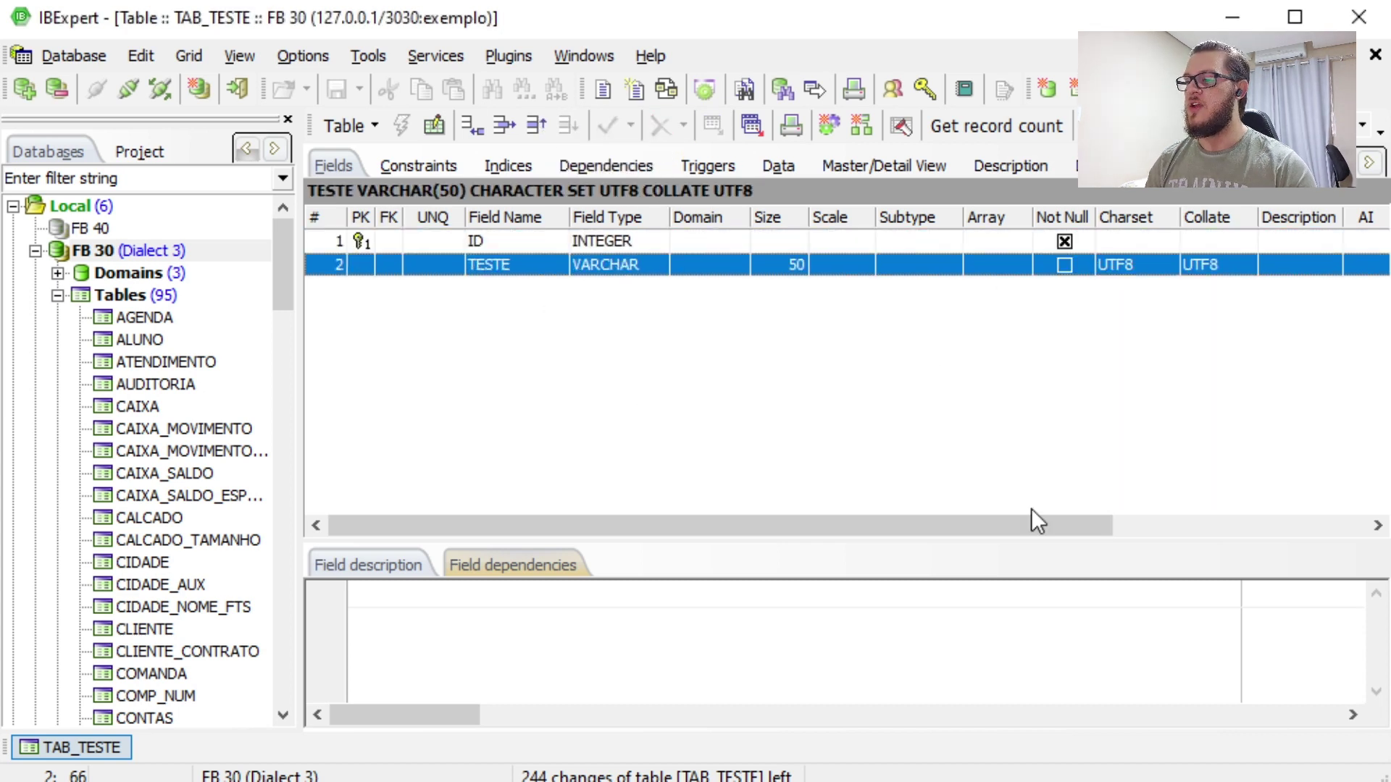
Switch to the Delphi project, open the connection editor for FDConnection1 and examine its parameters, including CharacterSet
{"action": "key", "text": "alt+Tab"}
{"action": "left_click", "coordinate": [410, 385]}
{"action": "double_click", "coordinate": [415, 551]}
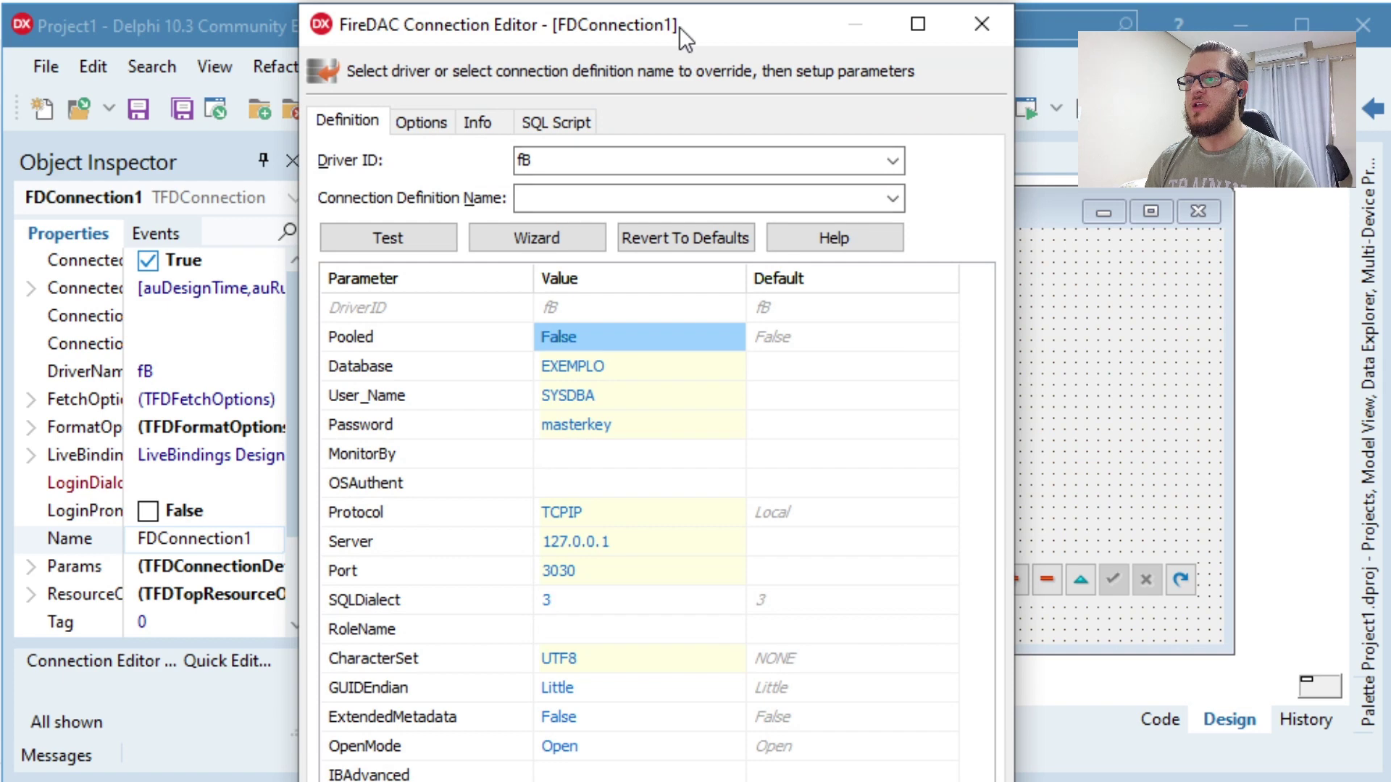
{"action": "left_click_drag", "start_coordinate": [680, 20], "coordinate": [694, 2]}
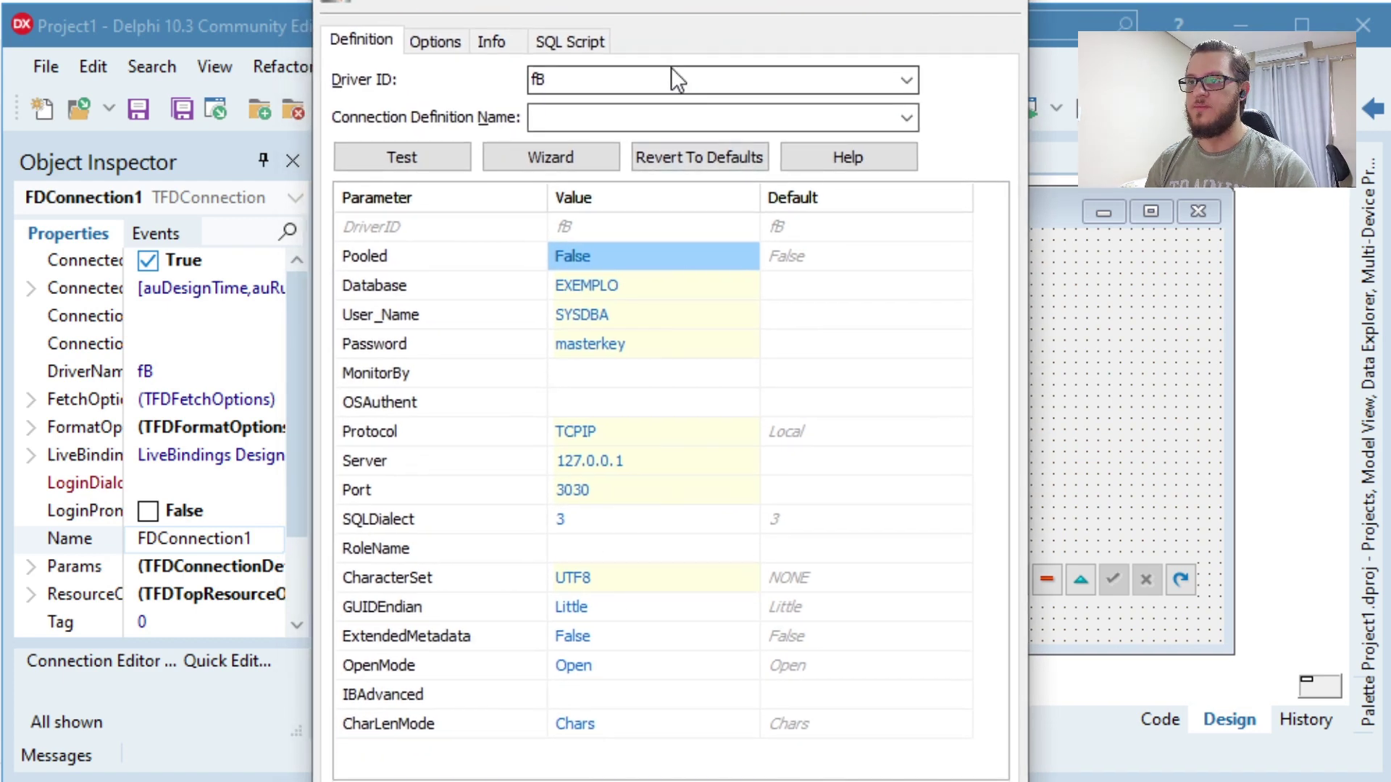
{"action": "left_click_drag", "start_coordinate": [646, 2], "coordinate": [632, 58]}
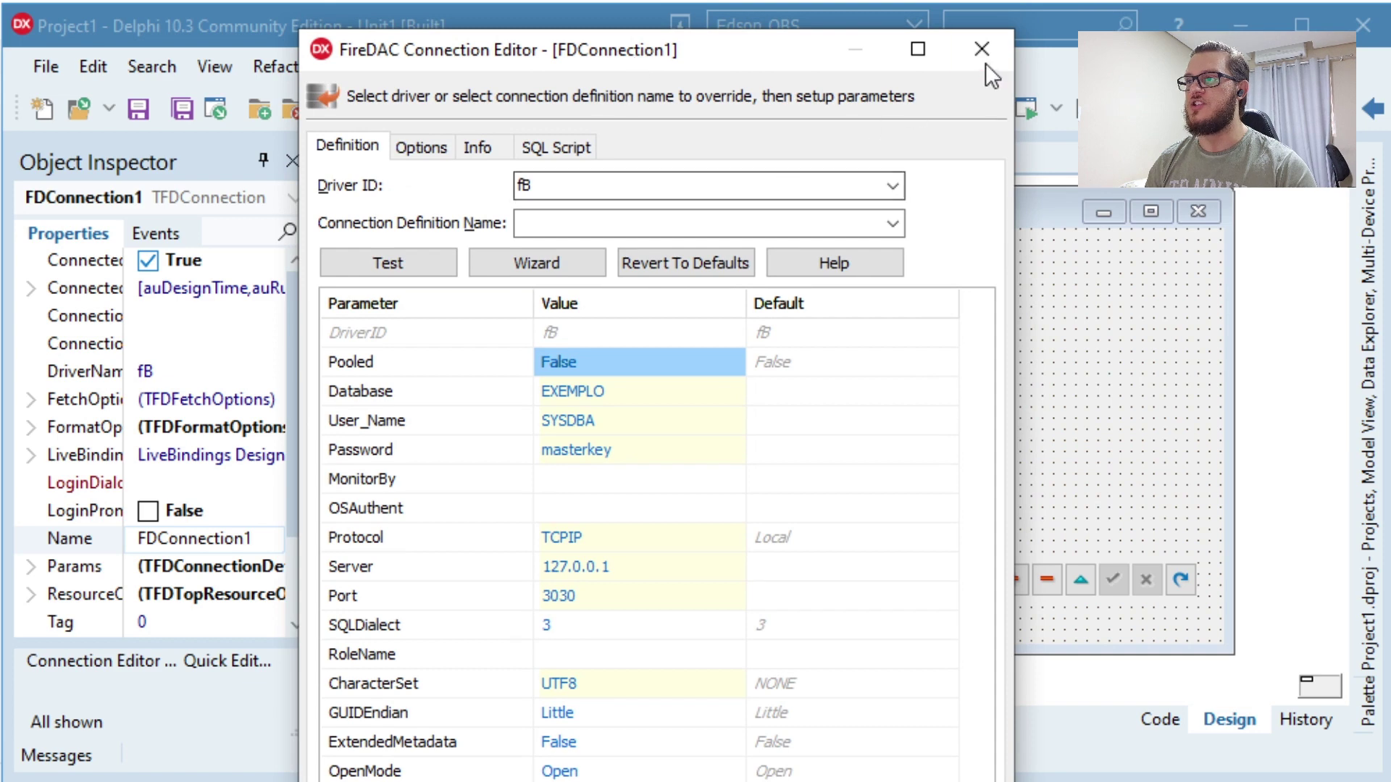
Test the FDConnection1 connection to the EXEMPLO database with the saved credentials and close the test message
{"action": "left_click", "coordinate": [398, 261]}
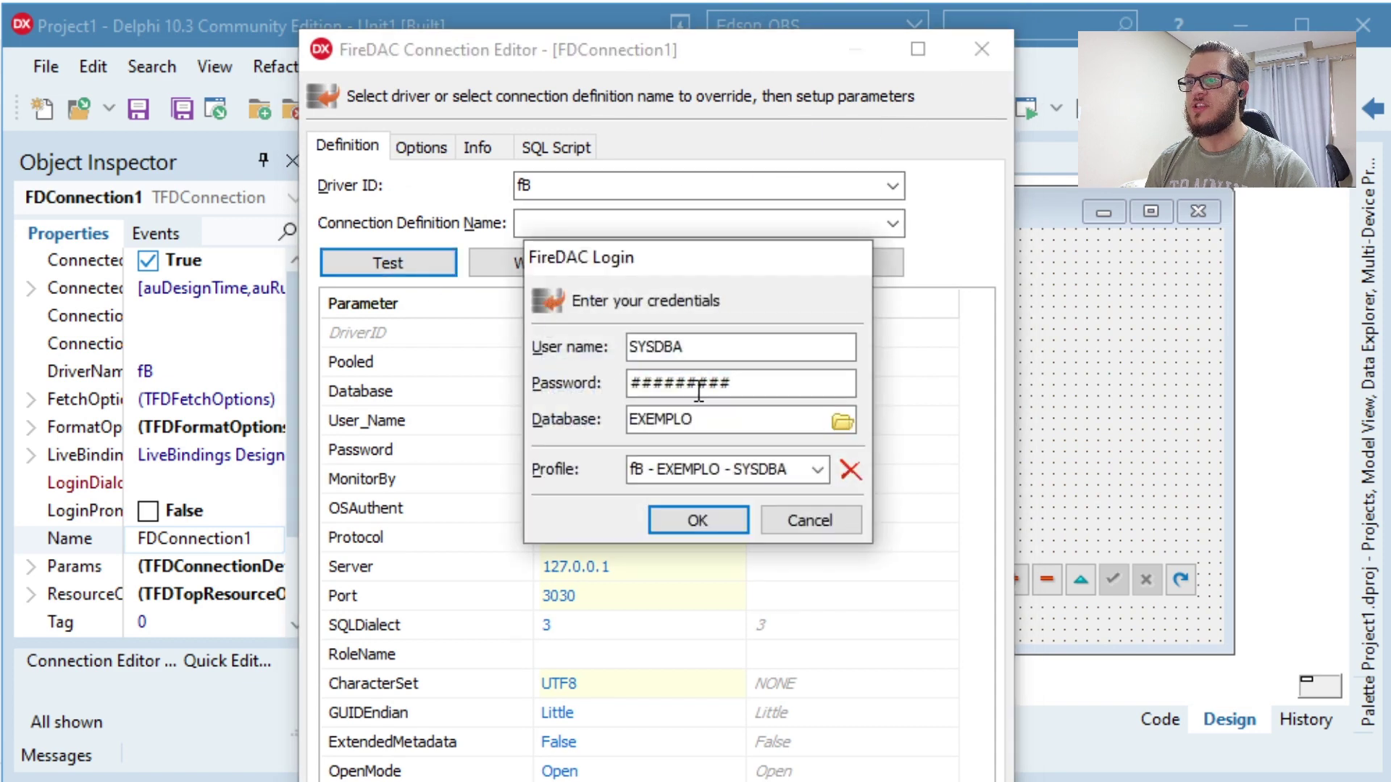
{"action": "left_click", "coordinate": [702, 523]}
{"action": "left_click", "coordinate": [881, 414]}
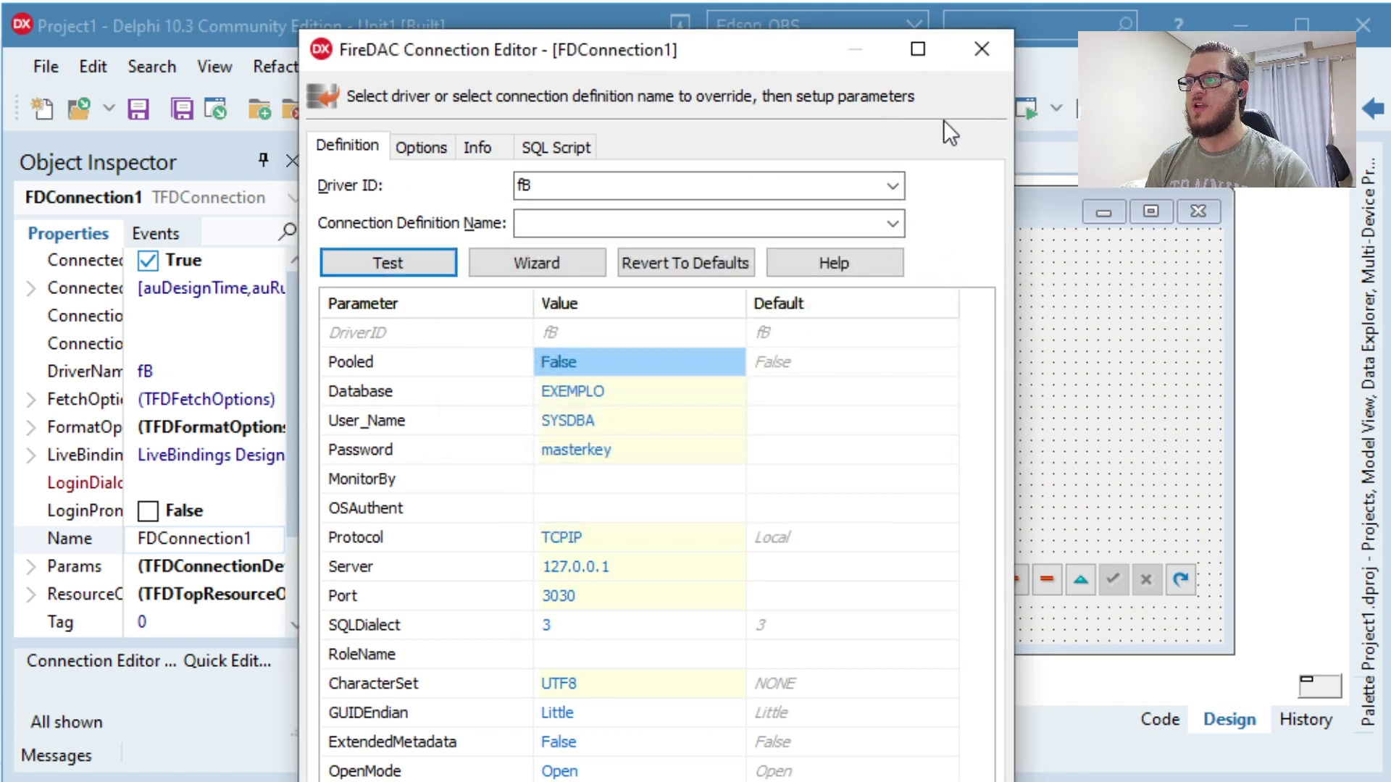
Close the connection editor and examine FDTable1's properties, including its fields list, Connection and TableName
{"action": "left_click", "coordinate": [981, 49]}
{"action": "left_click", "coordinate": [494, 562]}
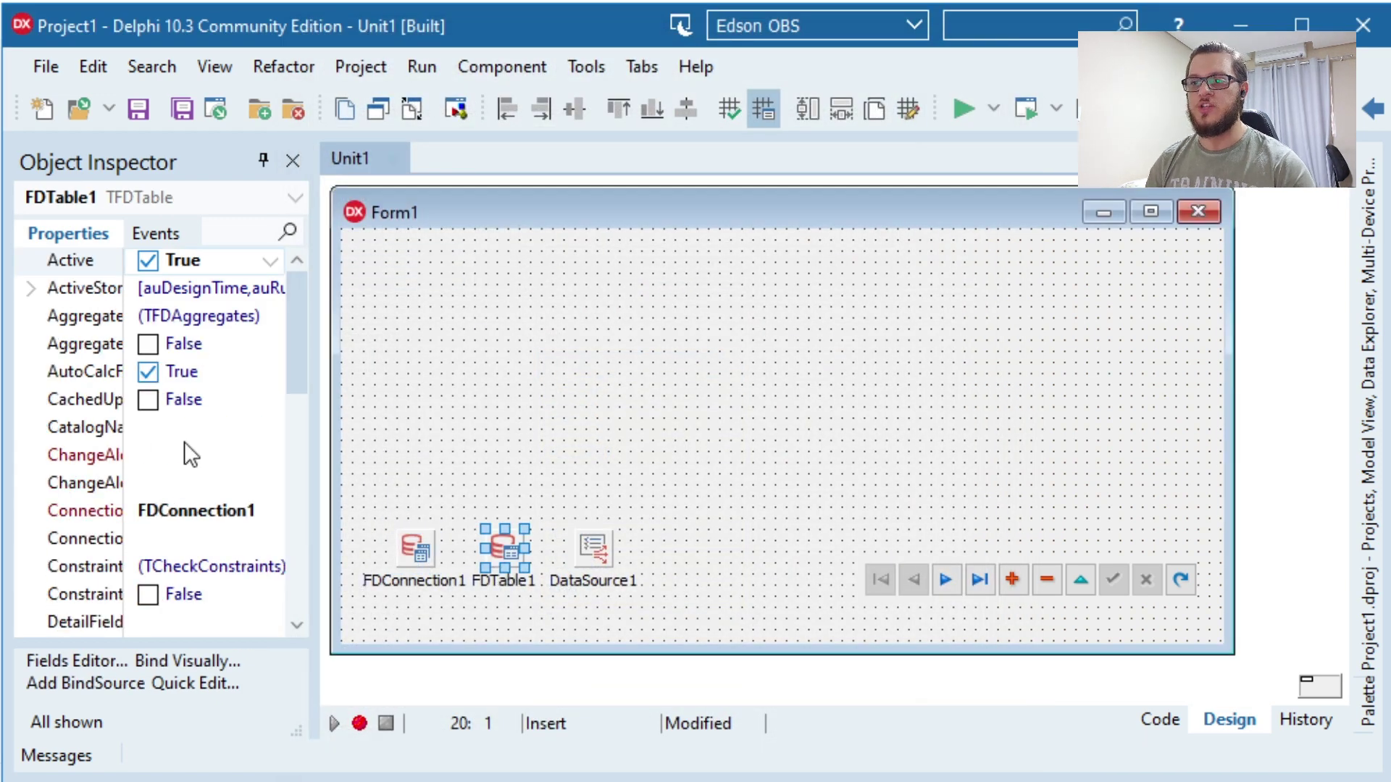
{"action": "left_click", "coordinate": [97, 402]}
{"action": "double_click", "coordinate": [498, 540]}
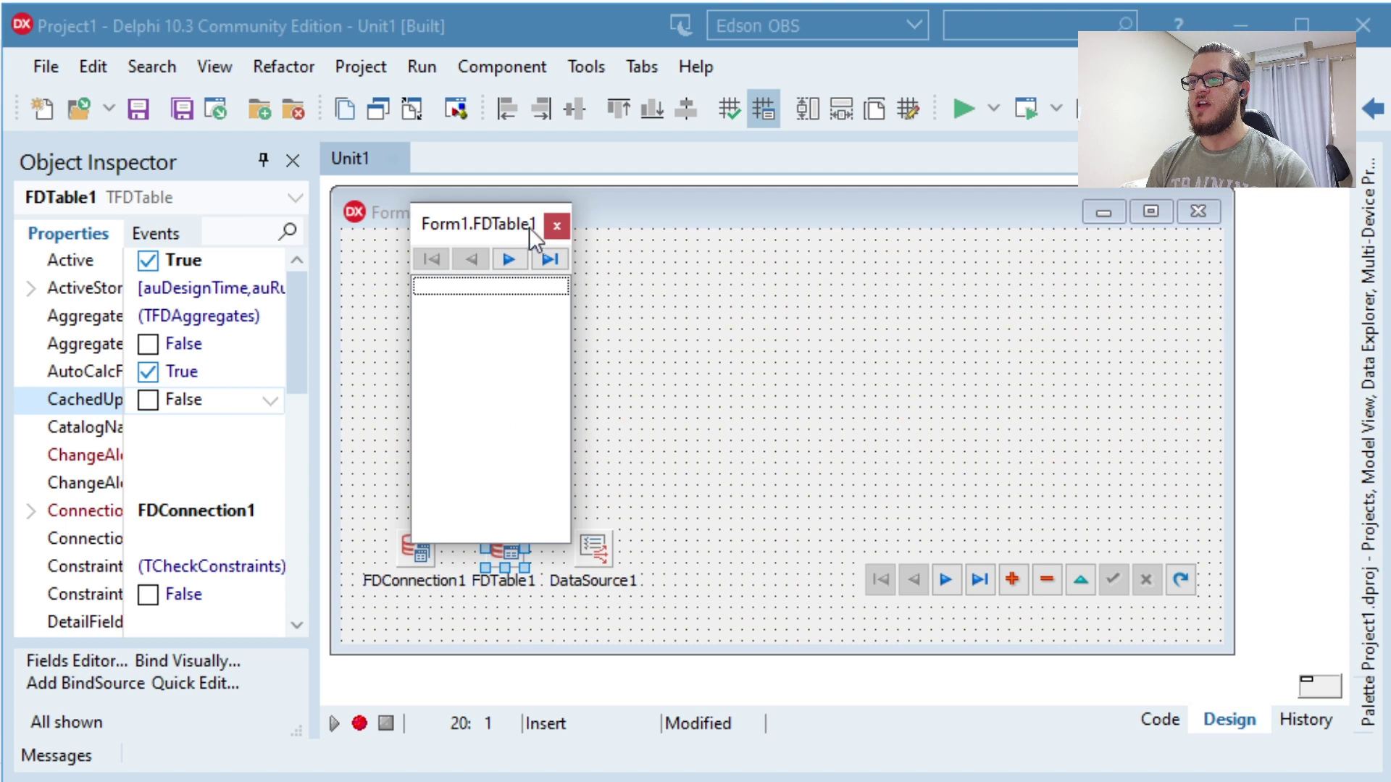
{"action": "left_click", "coordinate": [557, 225]}
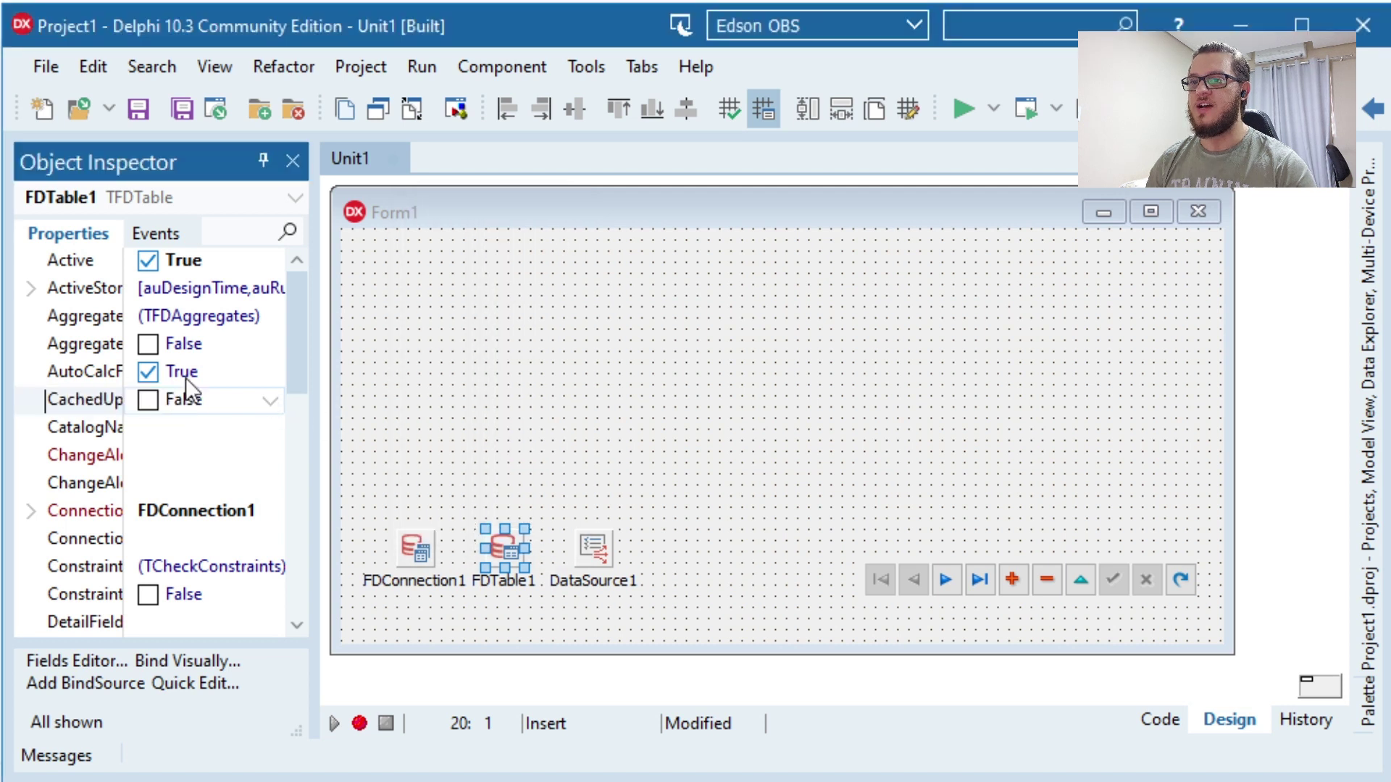
{"action": "type", "text": "table"}
{"action": "key", "text": "Tab"}
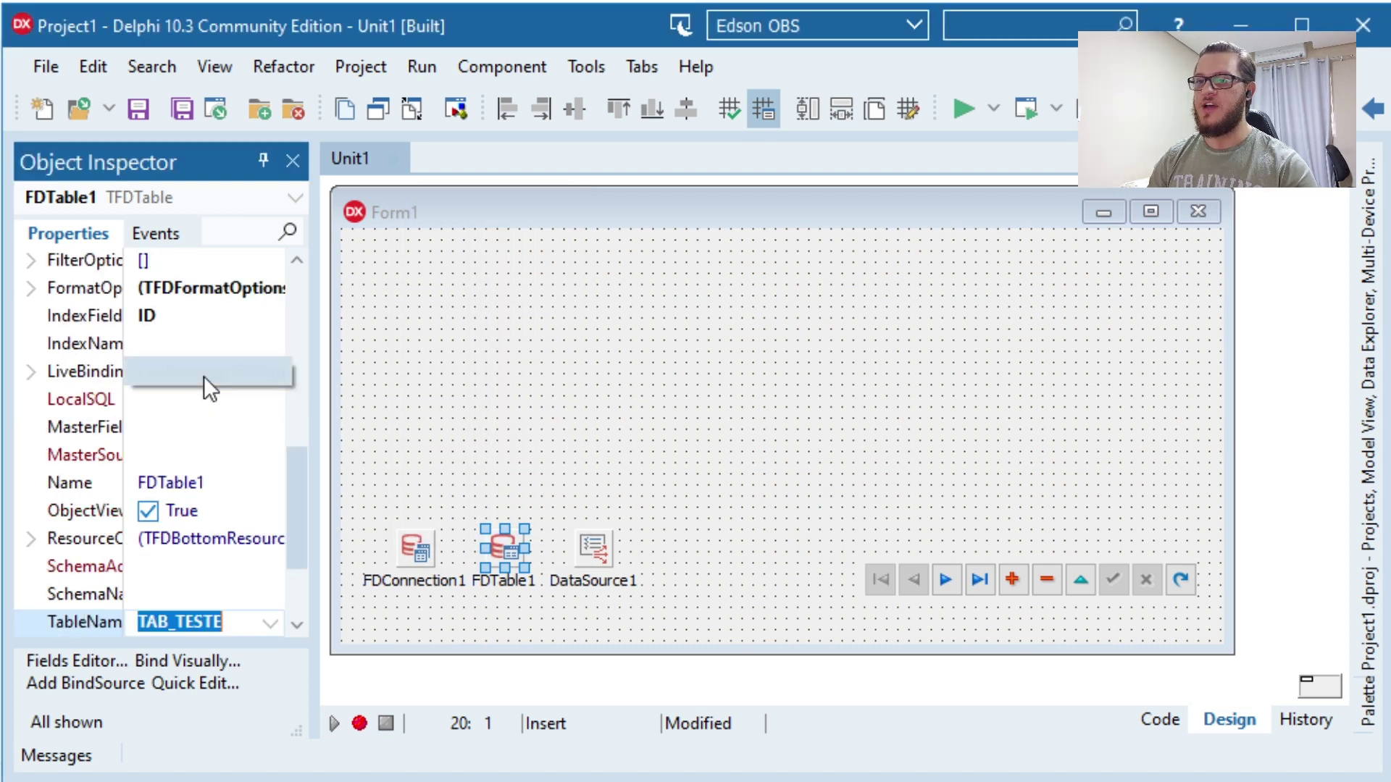
Add all TAB_TESTE fields to FDTable1 and place ID and TESTE on Form1 as data-bound edit boxes above the components
{"action": "double_click", "coordinate": [503, 552]}
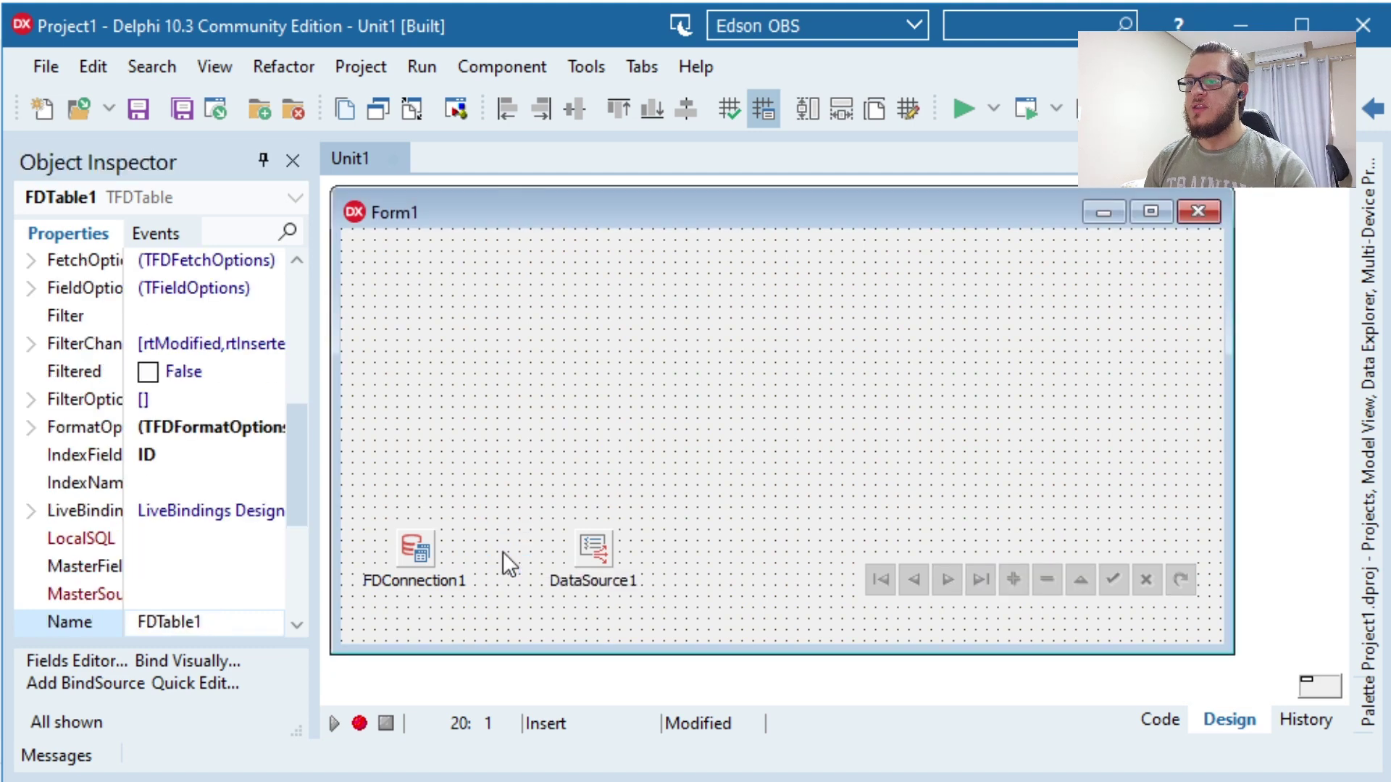
{"action": "key", "text": "ctrl+f"}
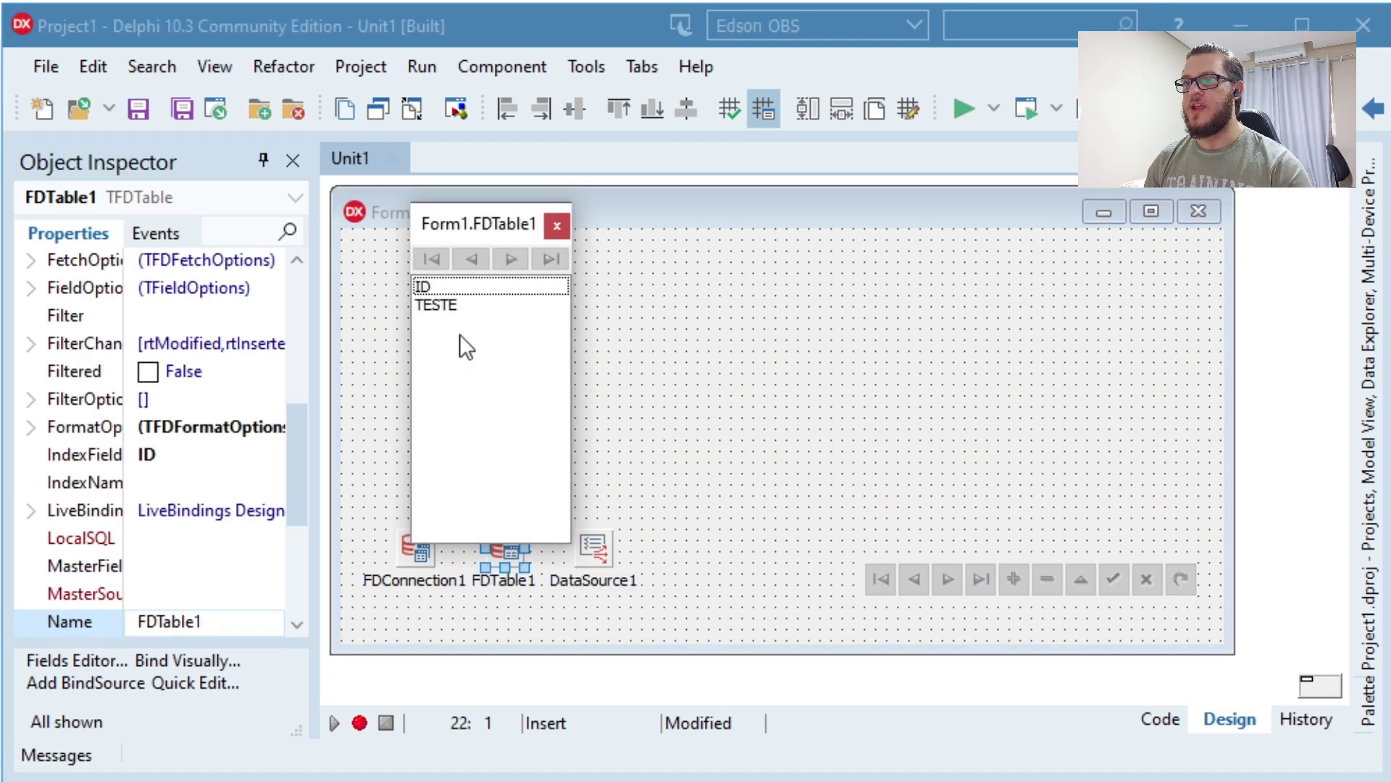
{"action": "left_click", "coordinate": [429, 304]}
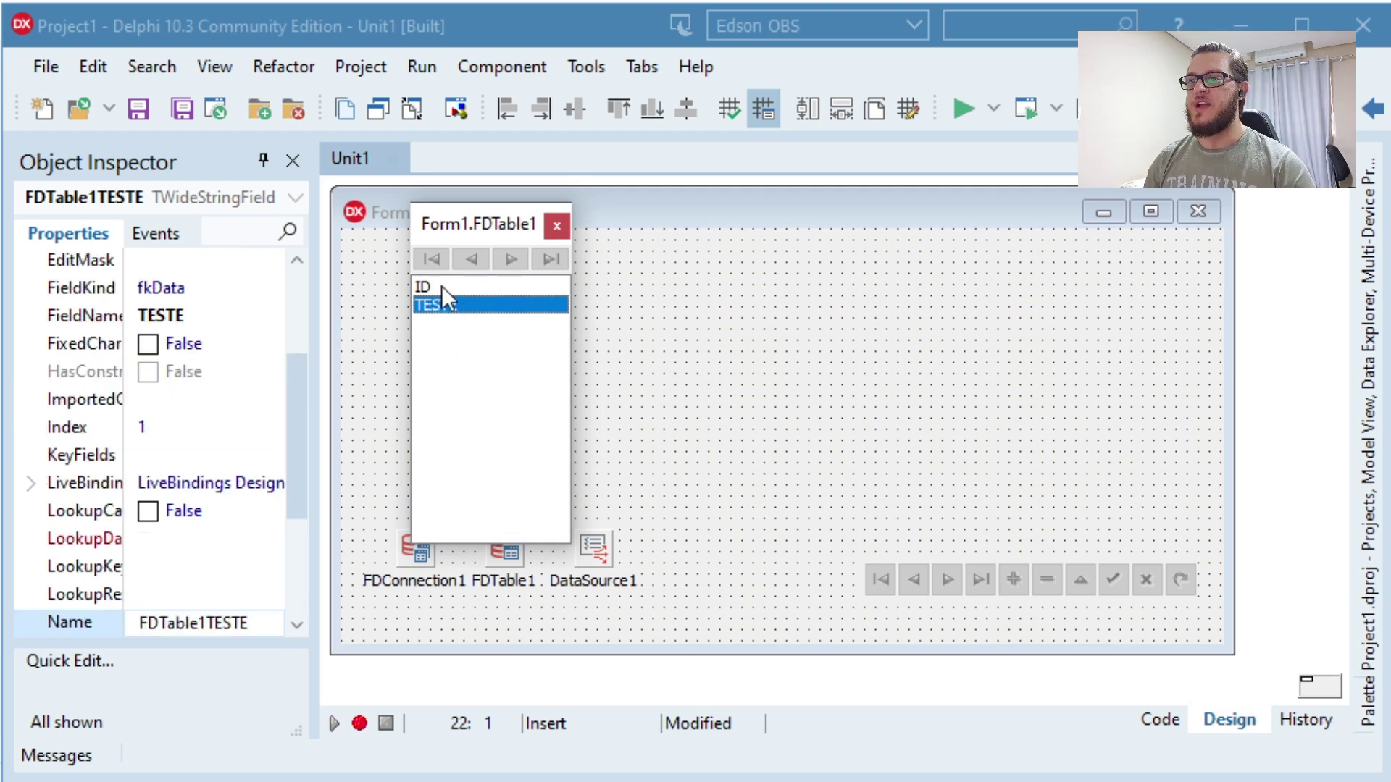
{"action": "left_click", "coordinate": [438, 286], "text": "shift"}
{"action": "left_click_drag", "start_coordinate": [427, 286], "coordinate": [423, 326]}
{"action": "left_click", "coordinate": [557, 227]}
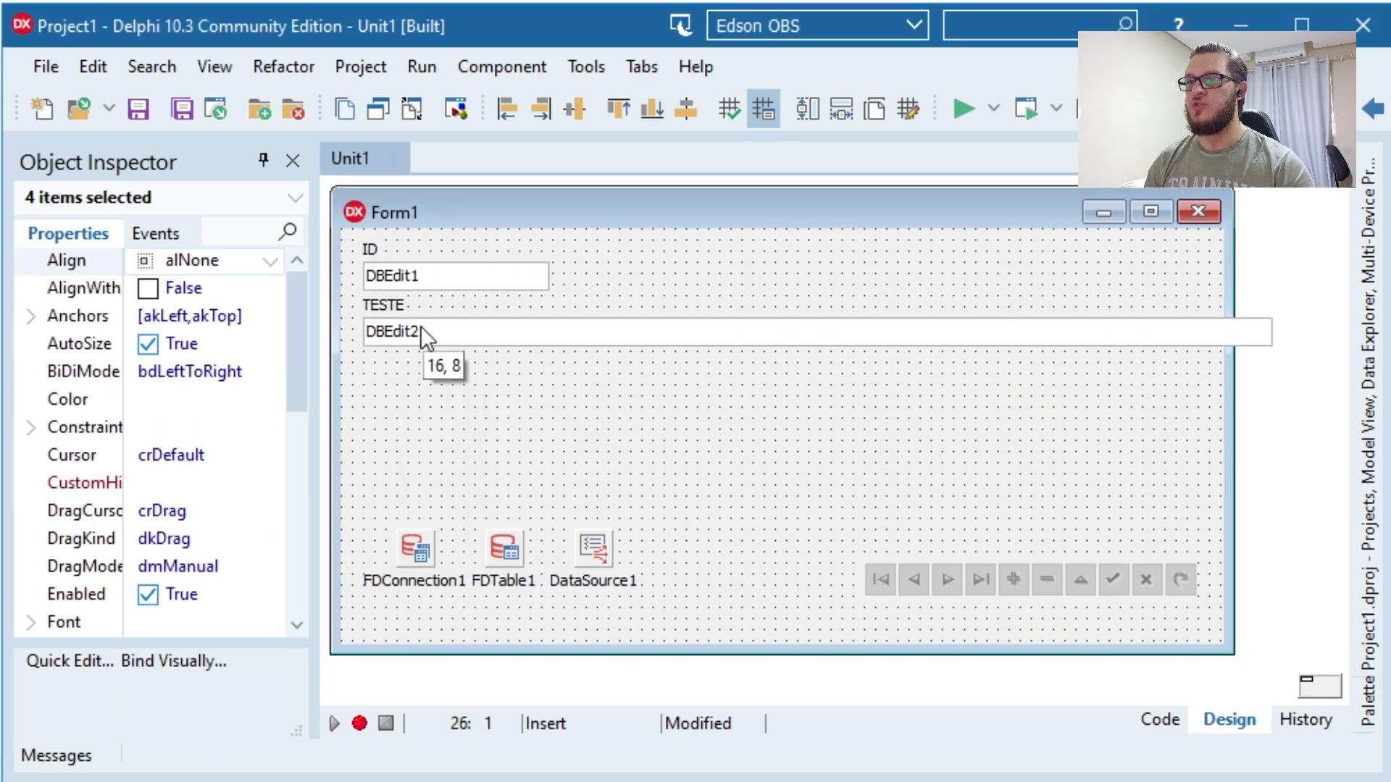
{"action": "left_click", "coordinate": [489, 348]}
Check the properties of DataSource1, FDTable1 and DBNavigator1, including the DataSet and DataSource links between them
{"action": "left_click", "coordinate": [602, 545]}
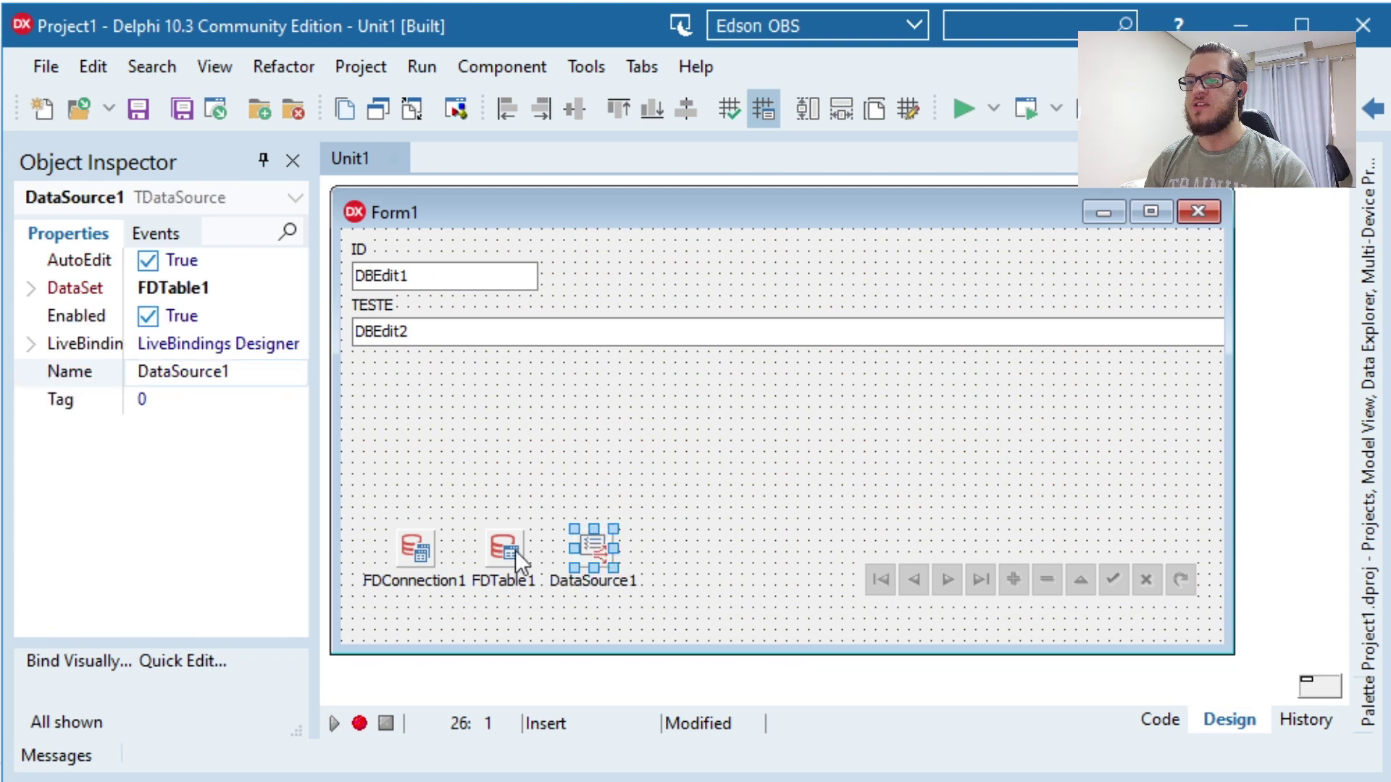
{"action": "left_click", "coordinate": [506, 549]}
{"action": "left_click", "coordinate": [646, 463]}
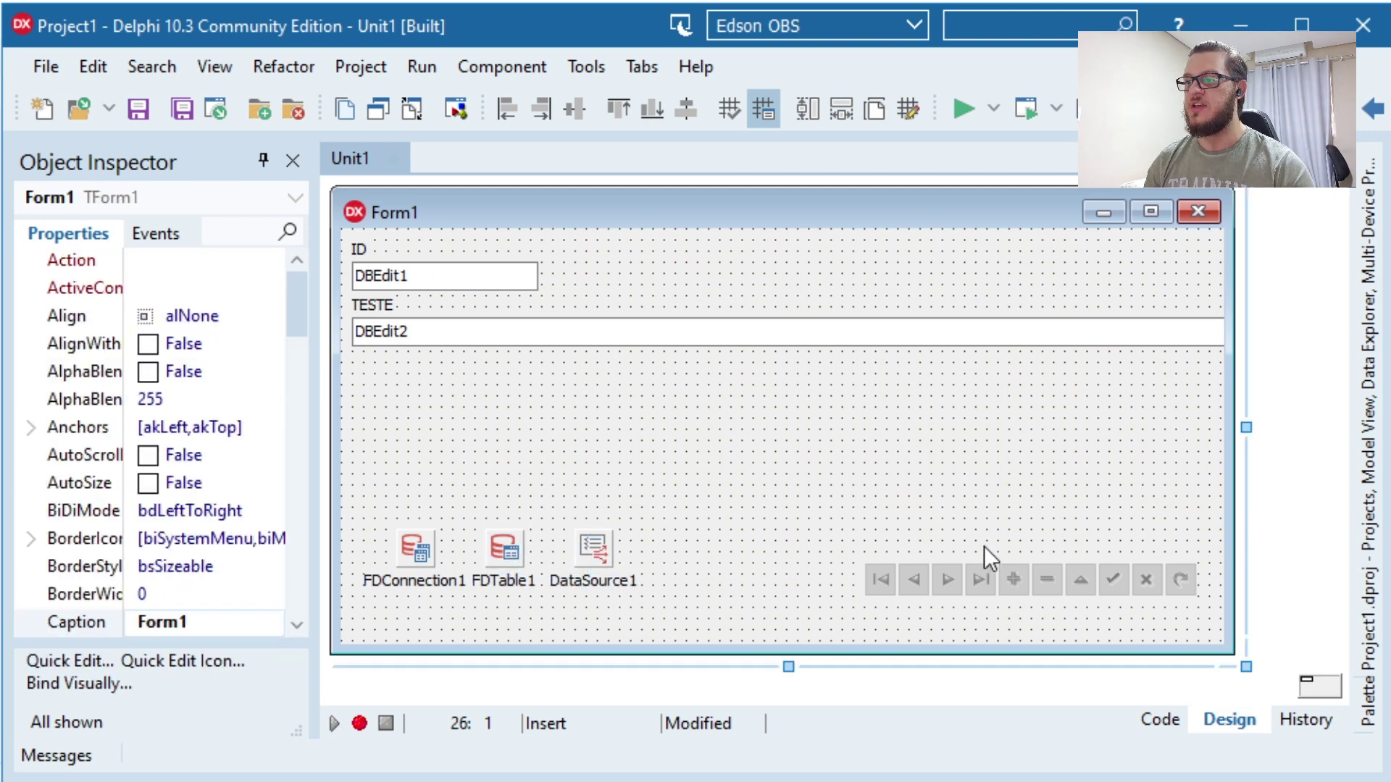
{"action": "left_click", "coordinate": [971, 577]}
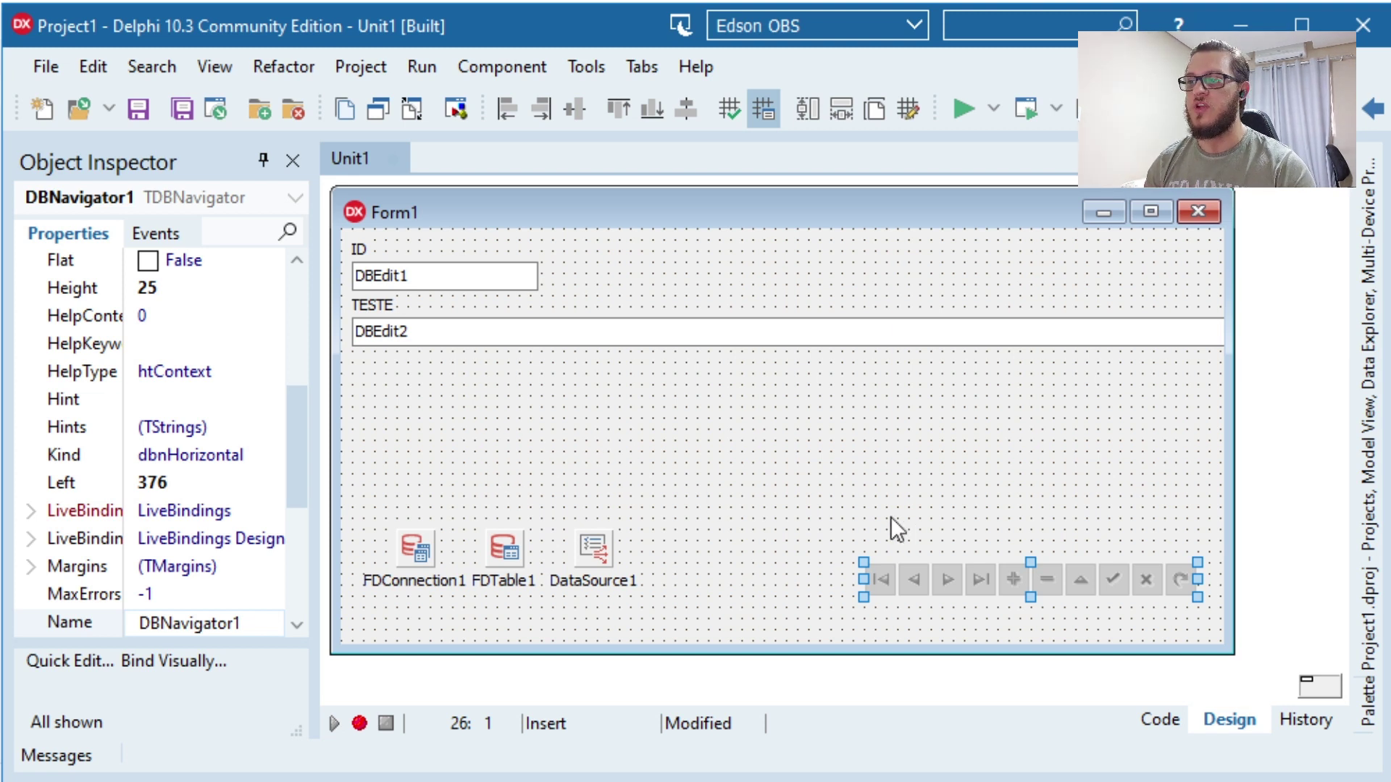
{"action": "left_click", "coordinate": [589, 555]}
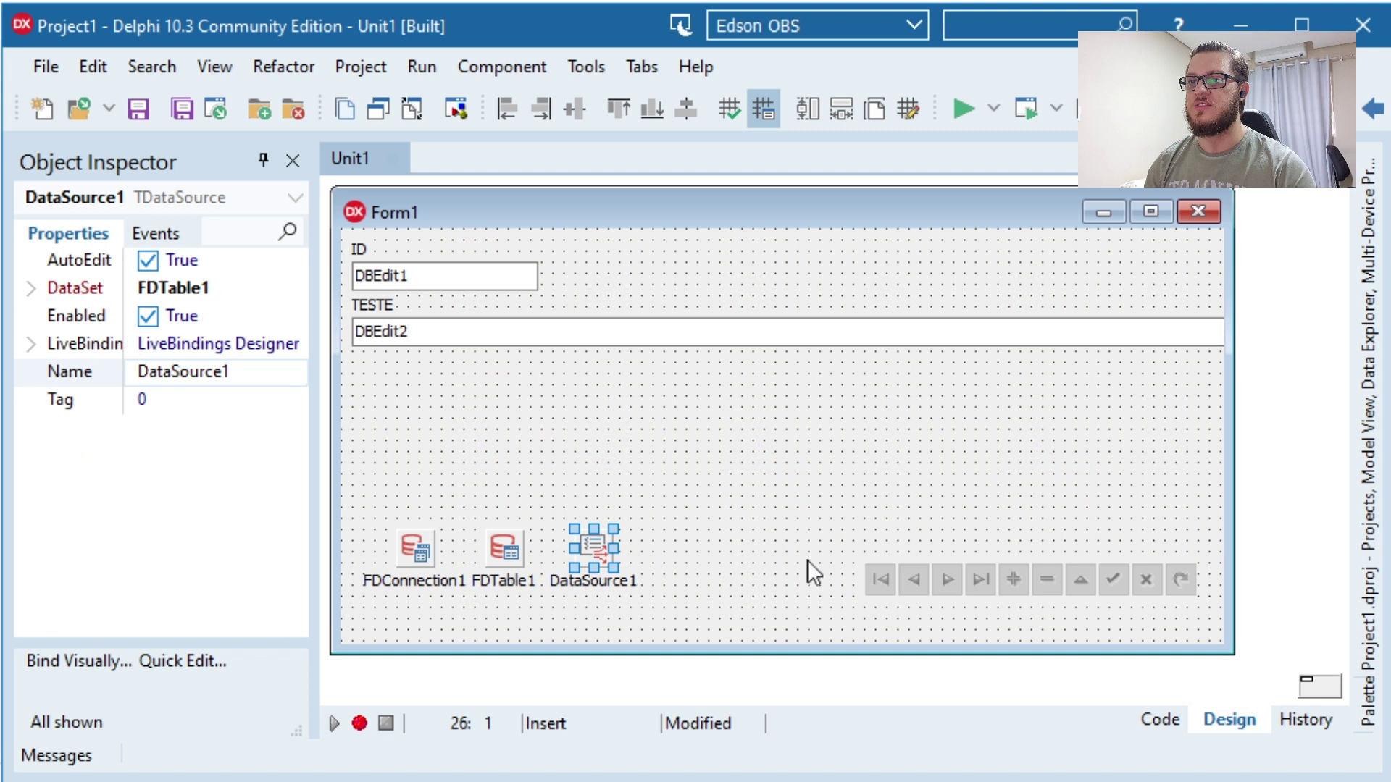
{"action": "left_click", "coordinate": [884, 577]}
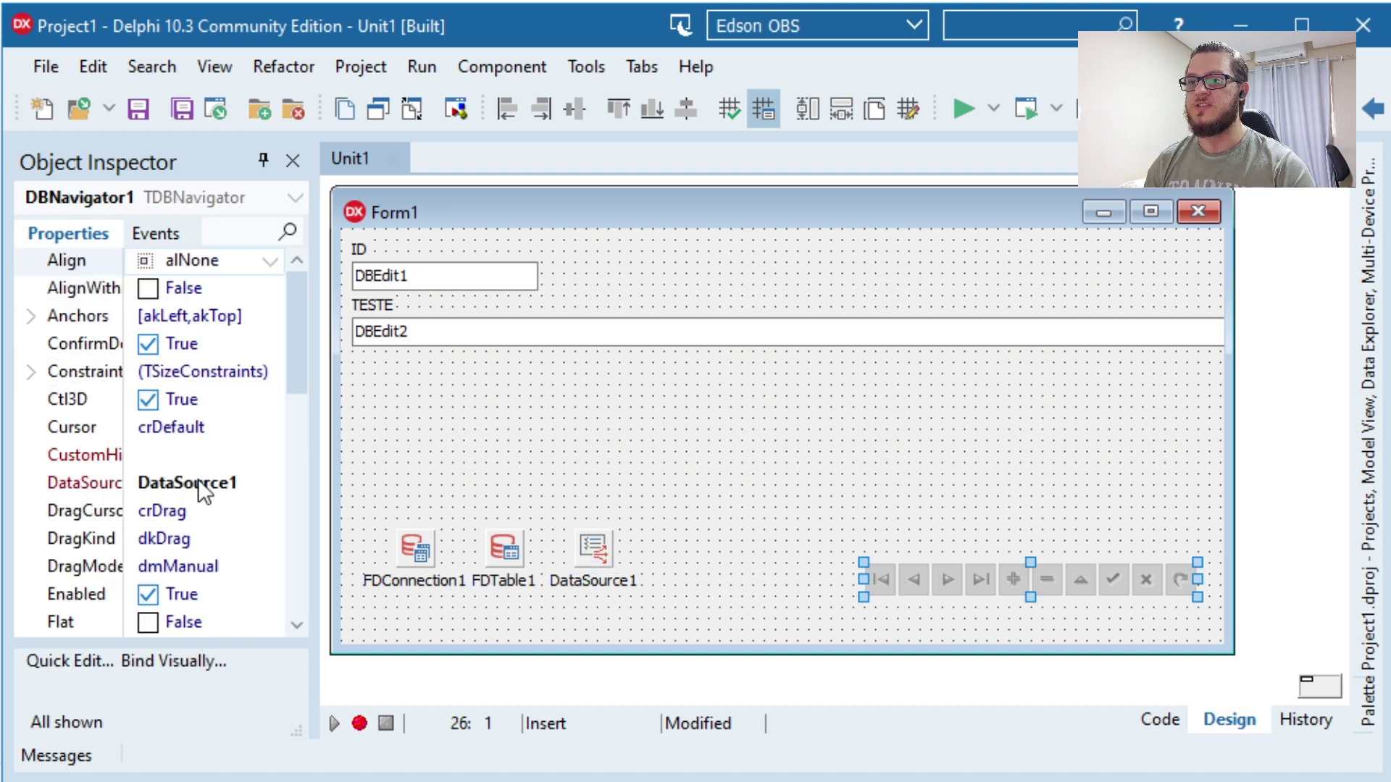
Compile and run the project to view Form1 with its ID and TESTE fields, and close the running form
{"action": "left_click", "coordinate": [506, 390]}
{"action": "key", "text": "ctrl+F9"}
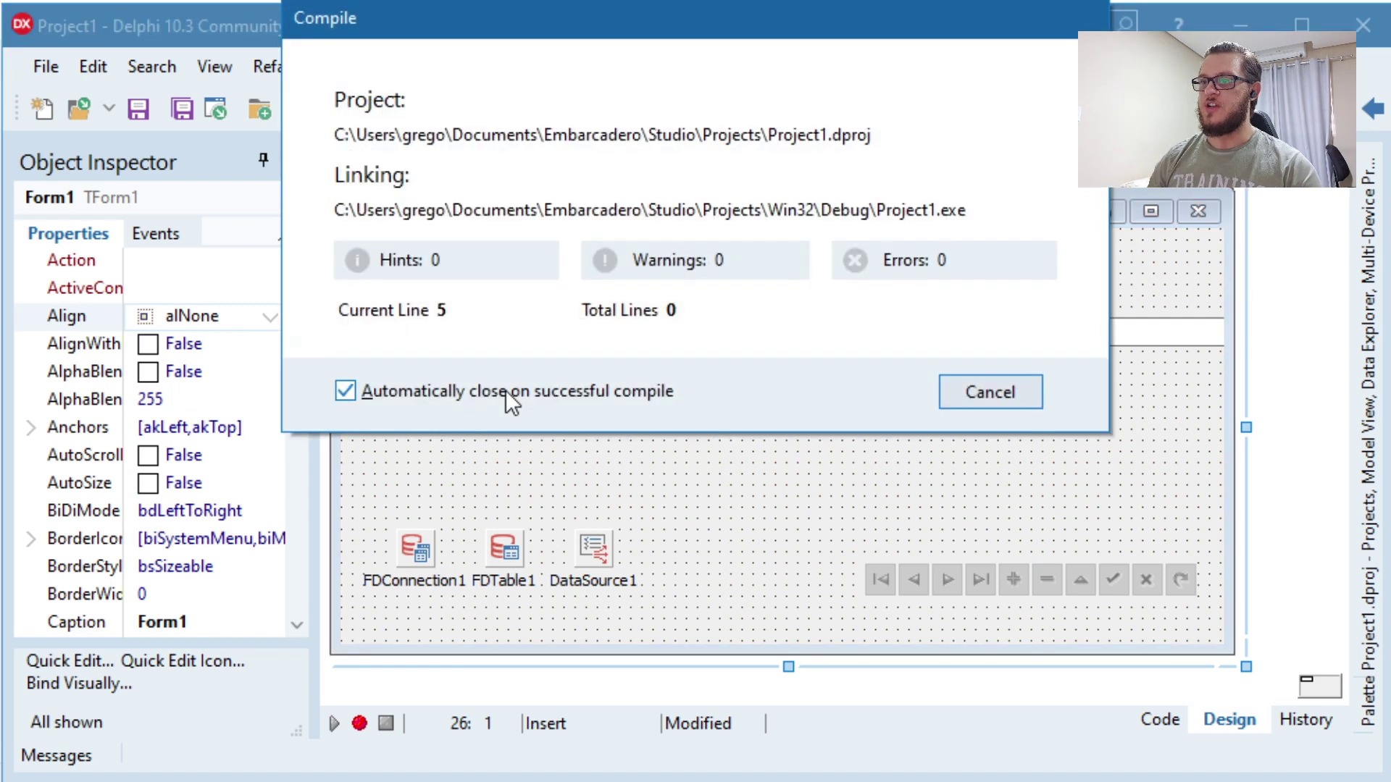
{"action": "key", "text": "alt+Tab"}
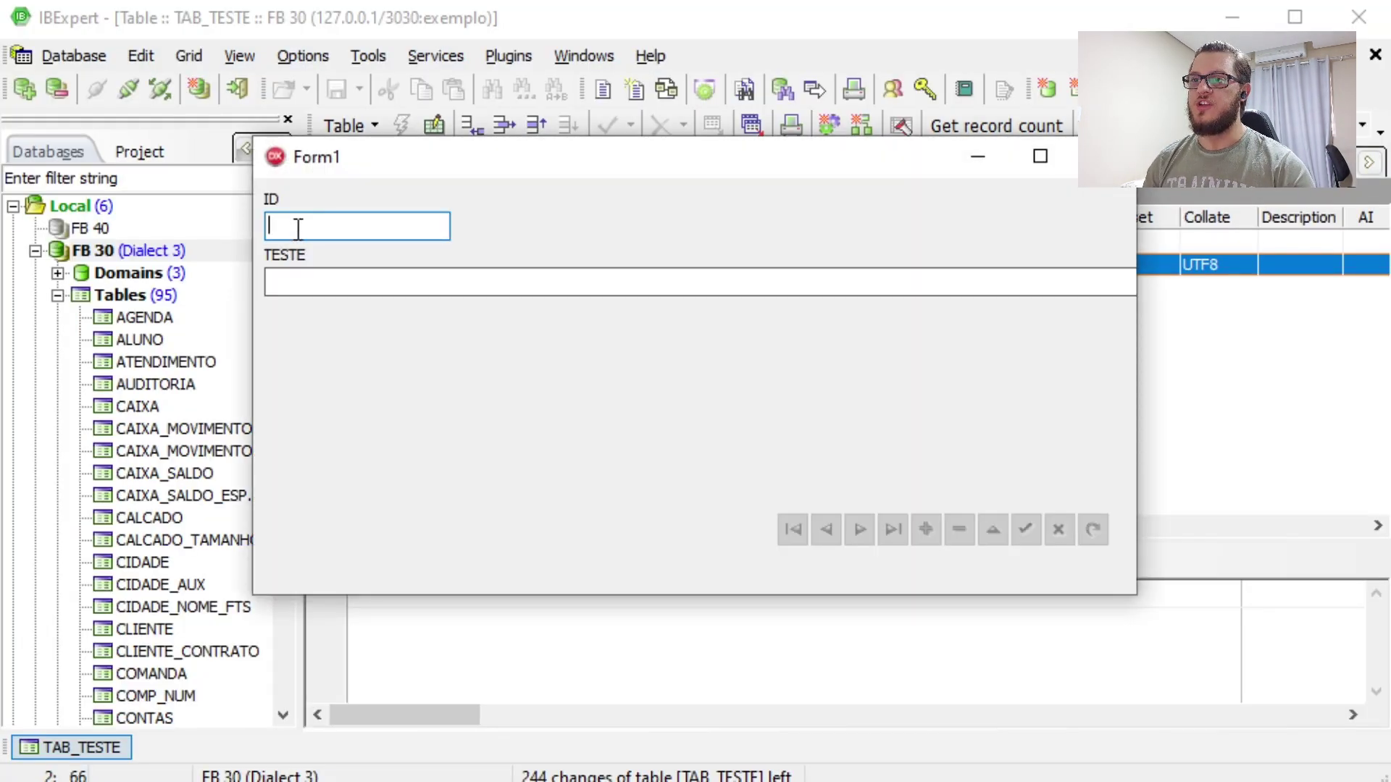
{"action": "left_click", "coordinate": [1103, 157]}
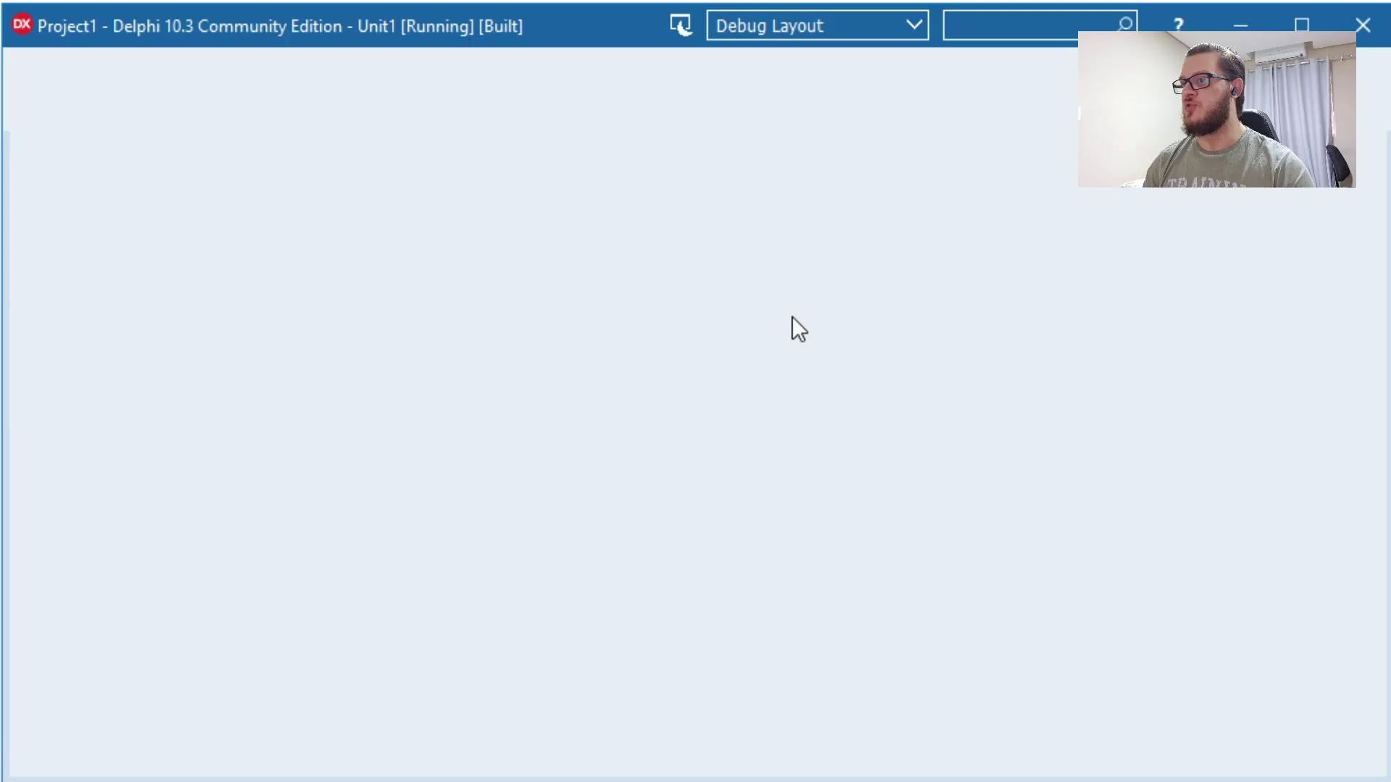
Set FDTable1's Active property to True and run the project
{"action": "left_click", "coordinate": [500, 549]}
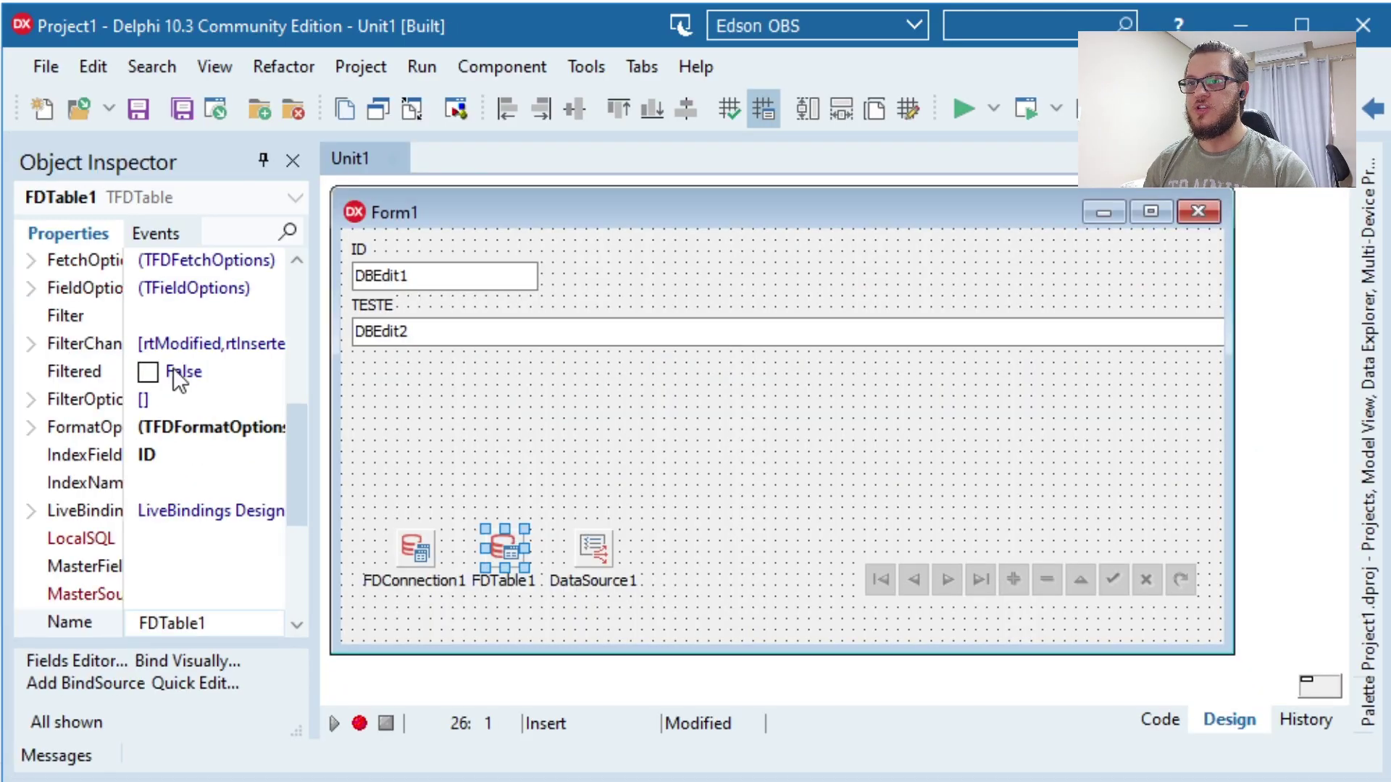
{"action": "left_click", "coordinate": [298, 355]}
{"action": "left_click", "coordinate": [148, 260]}
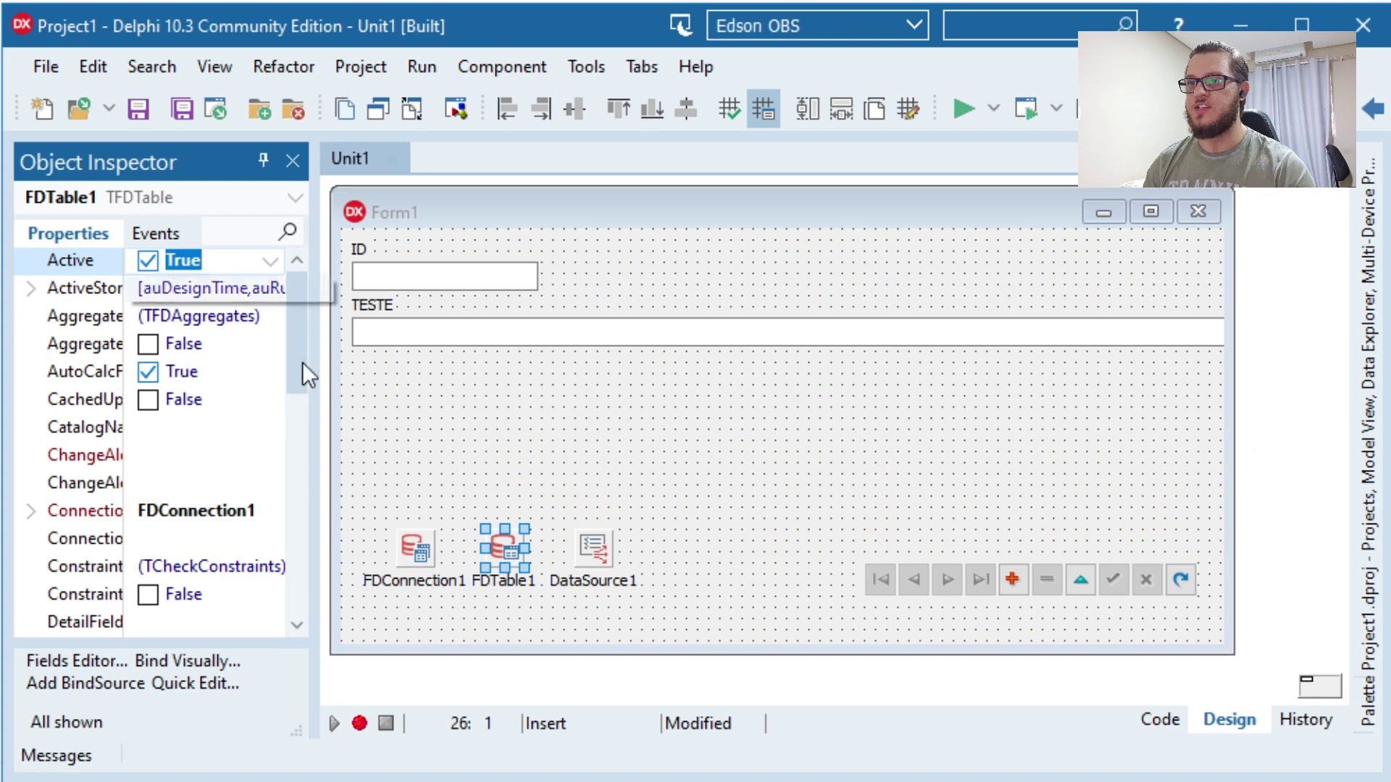
{"action": "left_click", "coordinate": [416, 435]}
{"action": "key", "text": "F9"}
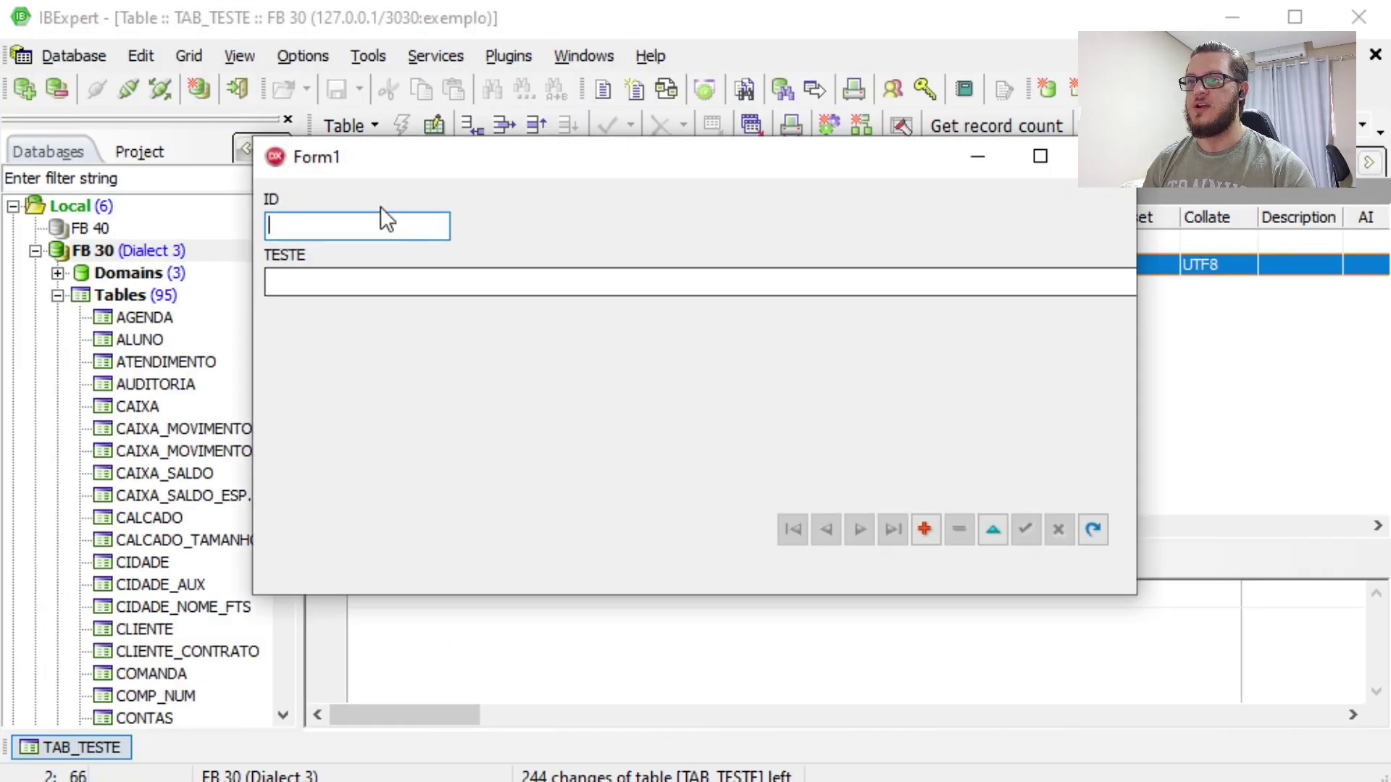
Insert a record with ID 1 and two light-skinned flexed-biceps emojis in TESTE, and post it
{"action": "left_click", "coordinate": [924, 530]}
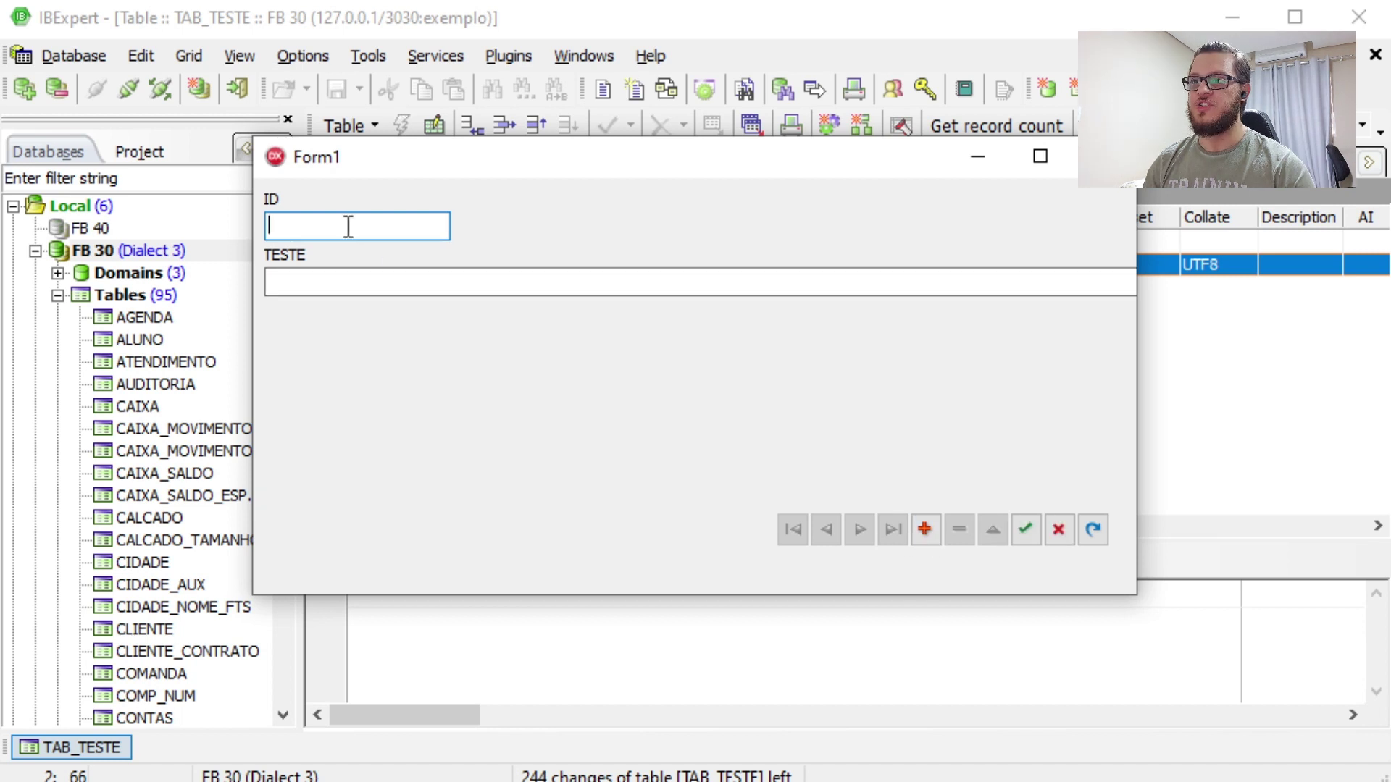
{"action": "type", "text": "1"}
{"action": "left_click", "coordinate": [306, 276]}
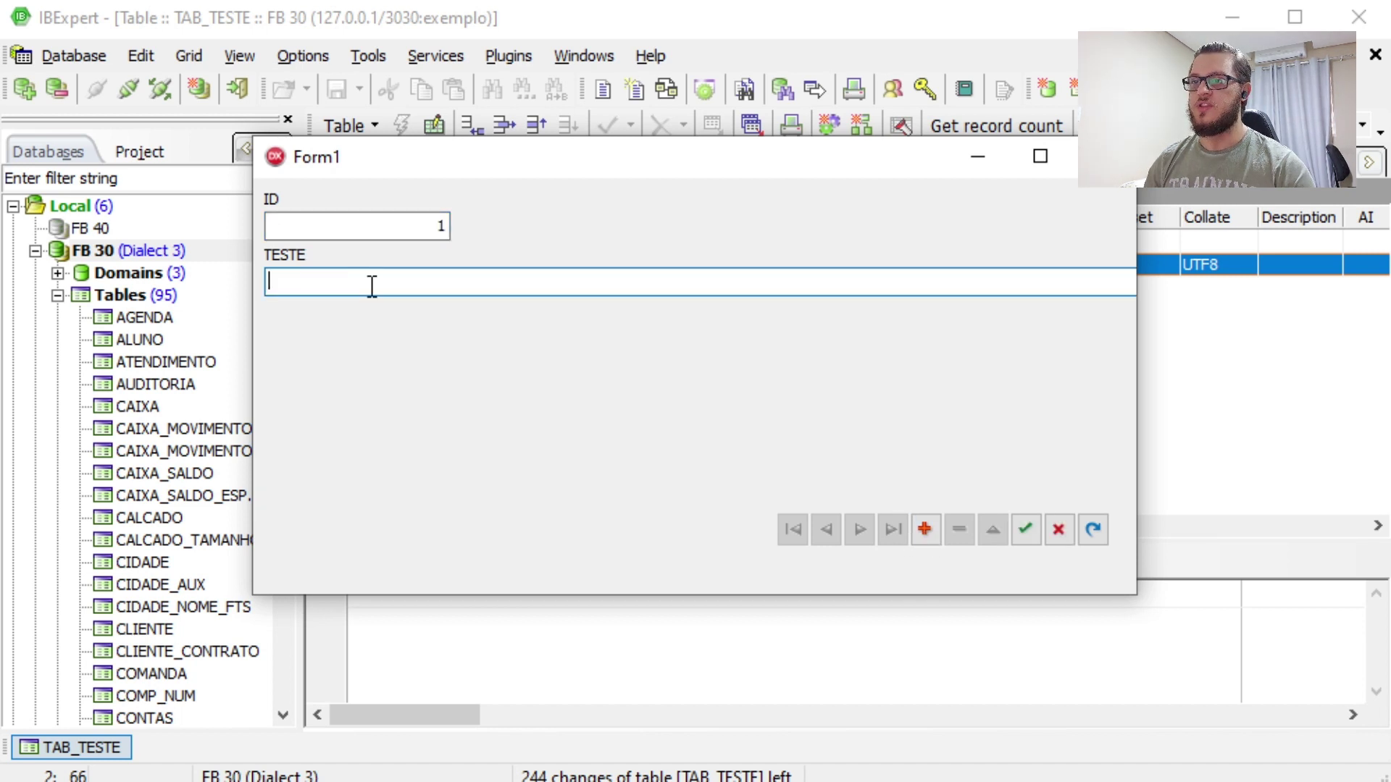
{"action": "key", "text": "super+period"}
{"action": "key", "text": "Return"}
{"action": "key", "text": "Return"}
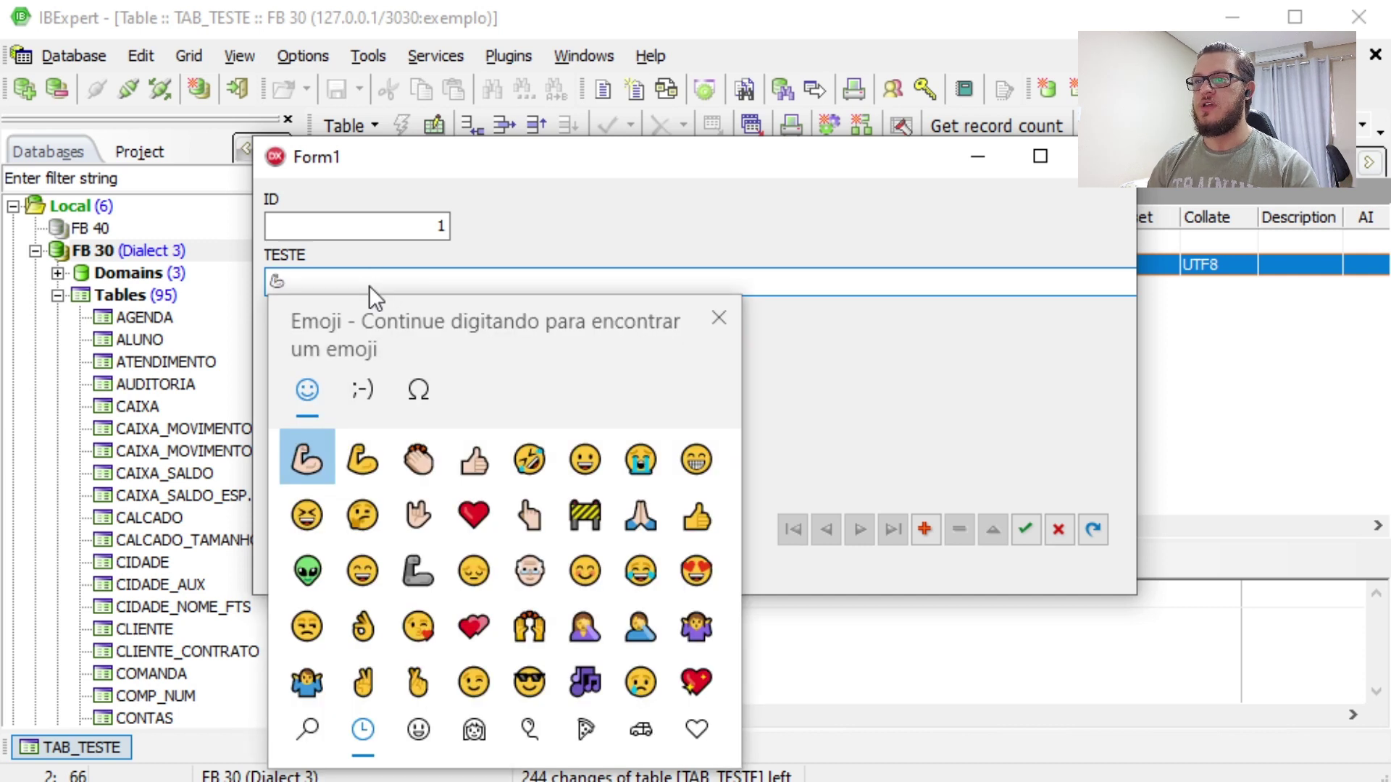
{"action": "key", "text": "Escape"}
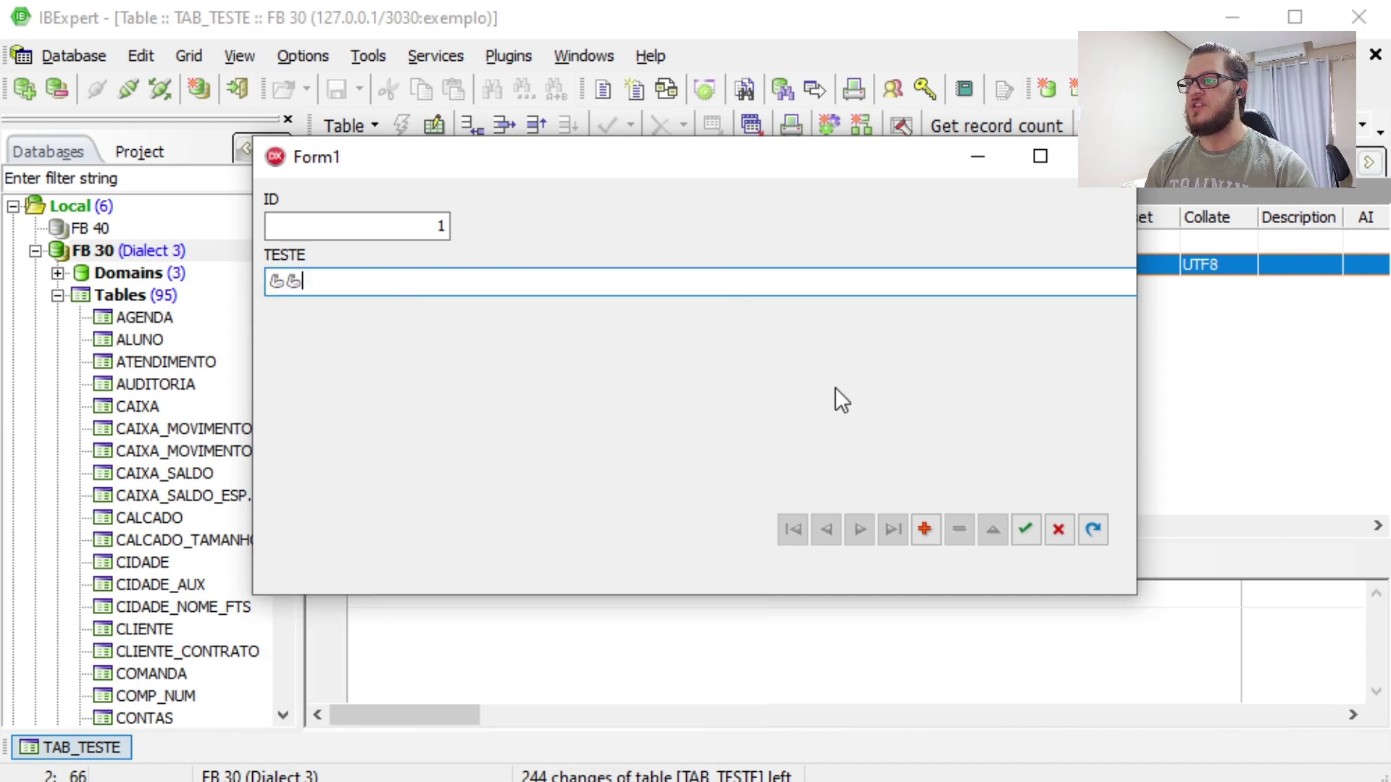
{"action": "left_click", "coordinate": [1014, 532]}
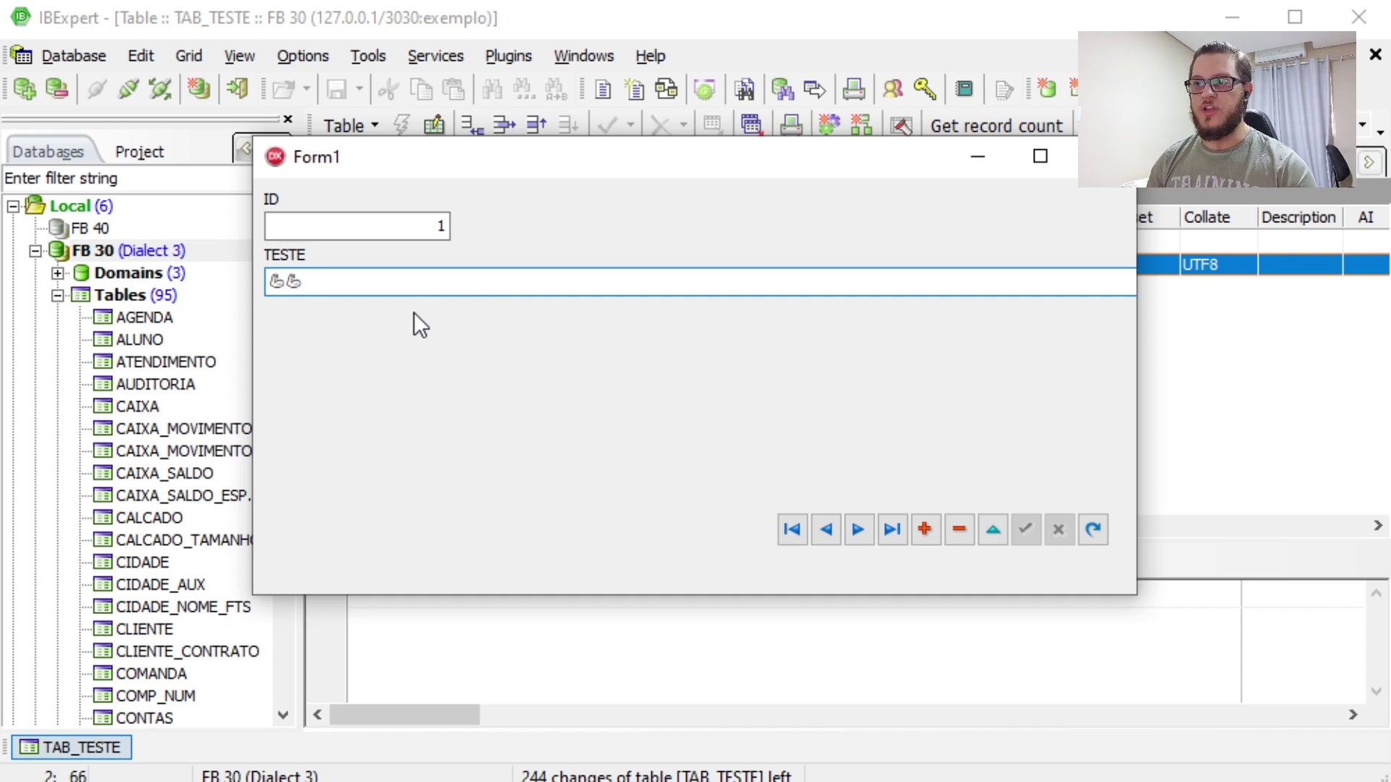
Switch to IBExpert and inspect the TESTE value of record 1 in TAB_TESTE's data
{"action": "left_click", "coordinate": [1179, 349]}
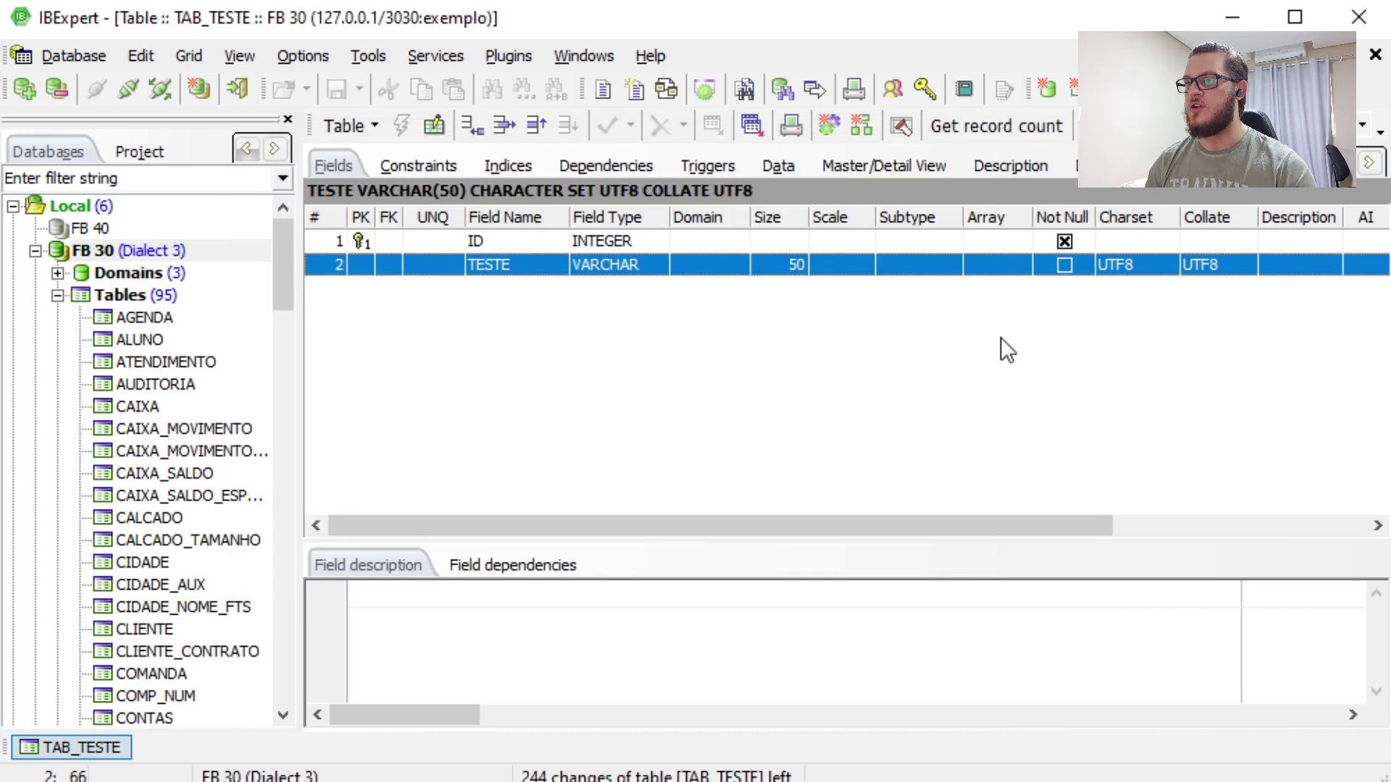
{"action": "left_click", "coordinate": [779, 166]}
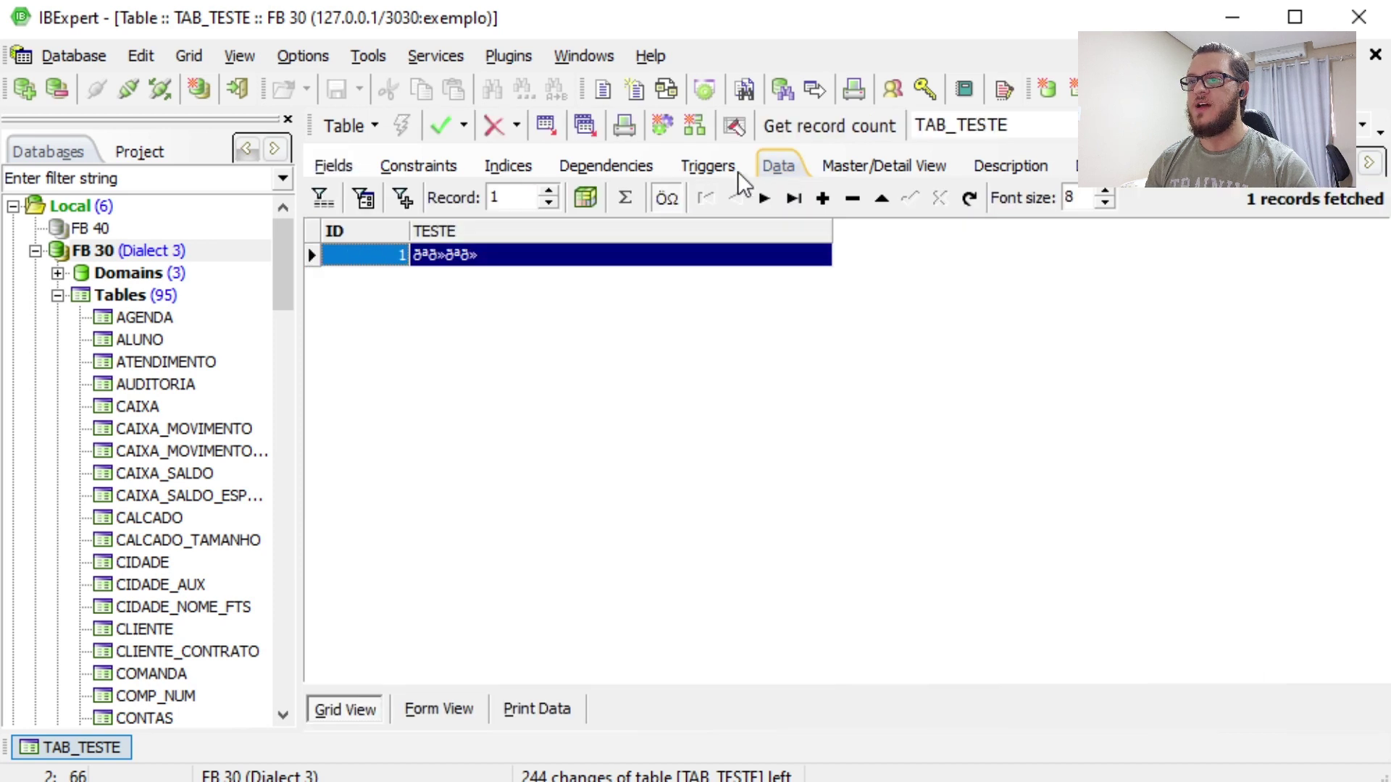
{"action": "double_click", "coordinate": [450, 269]}
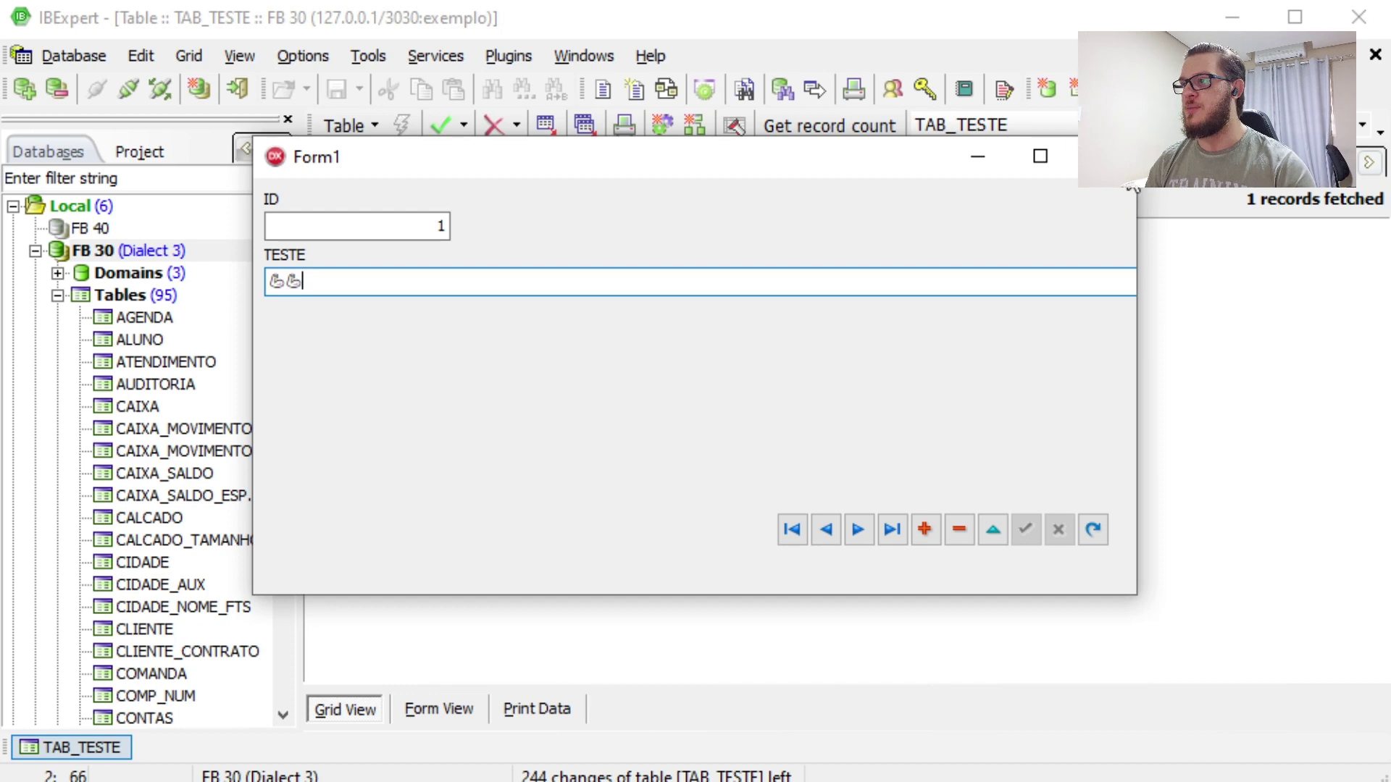
Close the running form, run the Delphi project again and check the emojis stored in TESTE
{"action": "left_click", "coordinate": [1102, 157]}
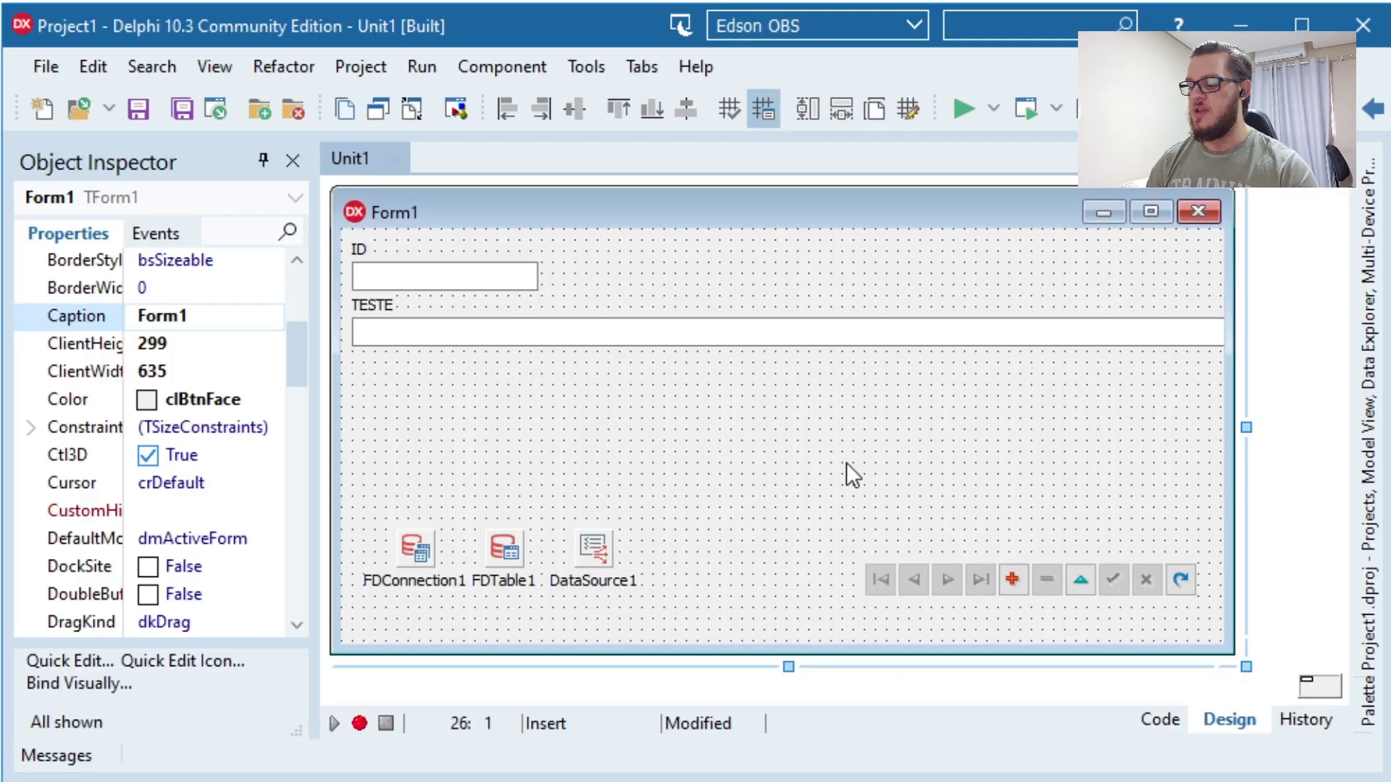
{"action": "key", "text": "F9"}
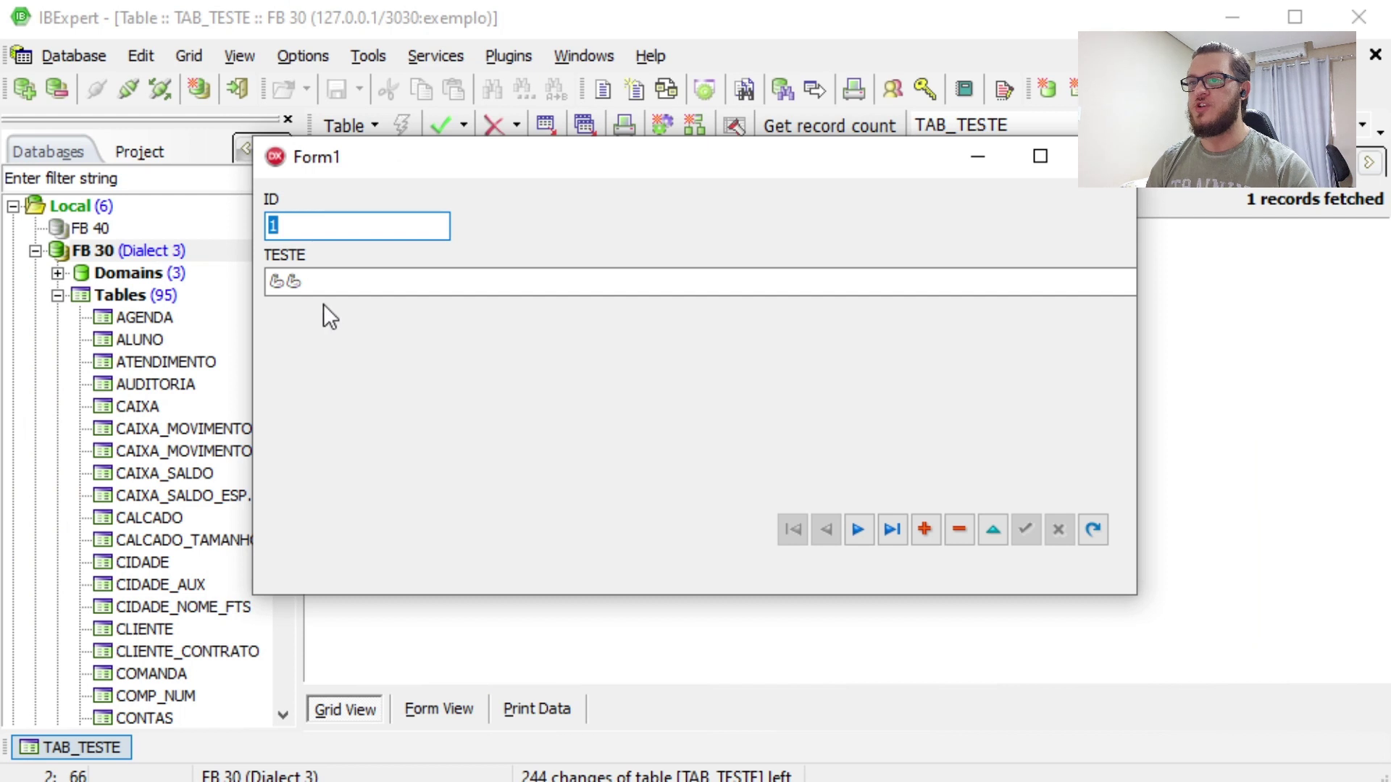
{"action": "left_click", "coordinate": [337, 283]}
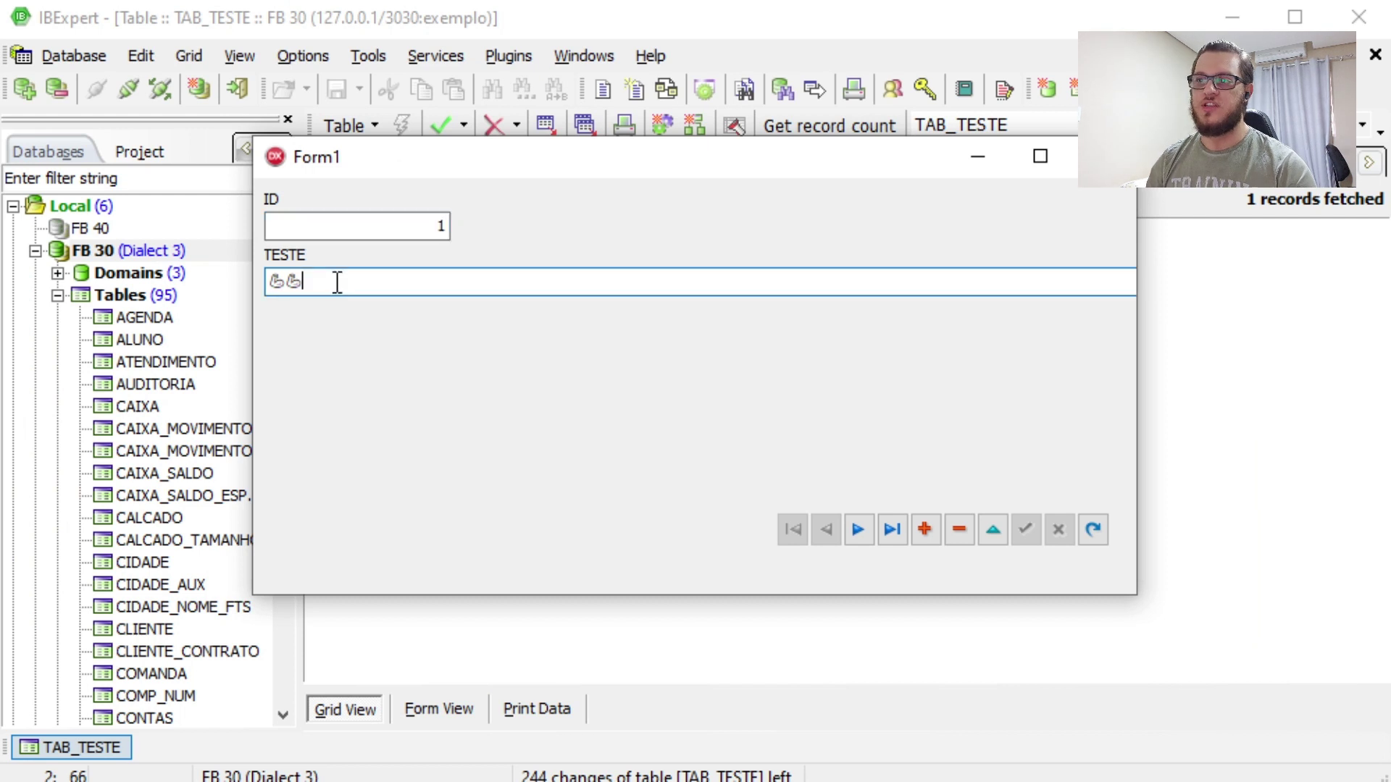
{"action": "left_click_drag", "start_coordinate": [344, 280], "coordinate": [219, 276]}
{"action": "left_click", "coordinate": [320, 273]}
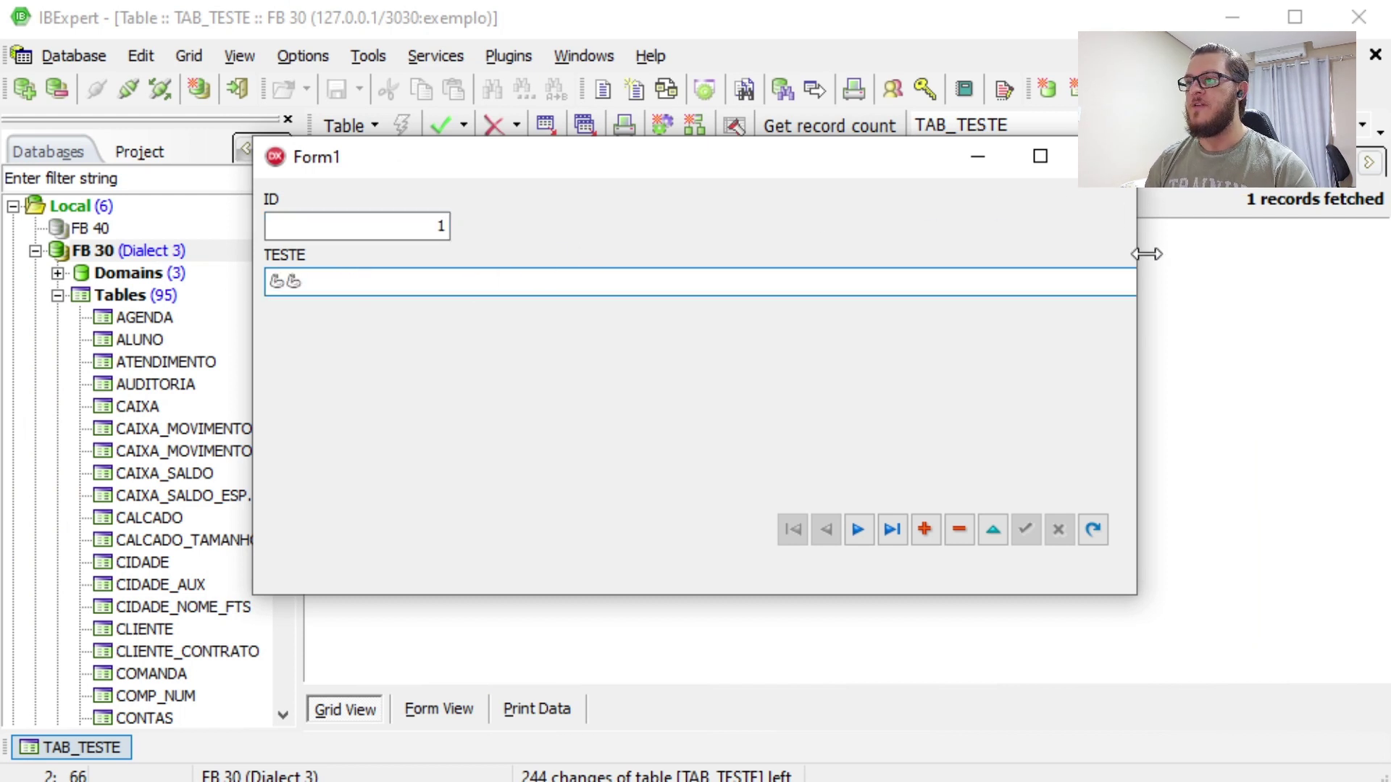
Return to IBExpert, show TAB_TESTE's fields and open the FB 30 database registration info to check its Charset
{"action": "left_click", "coordinate": [1226, 289]}
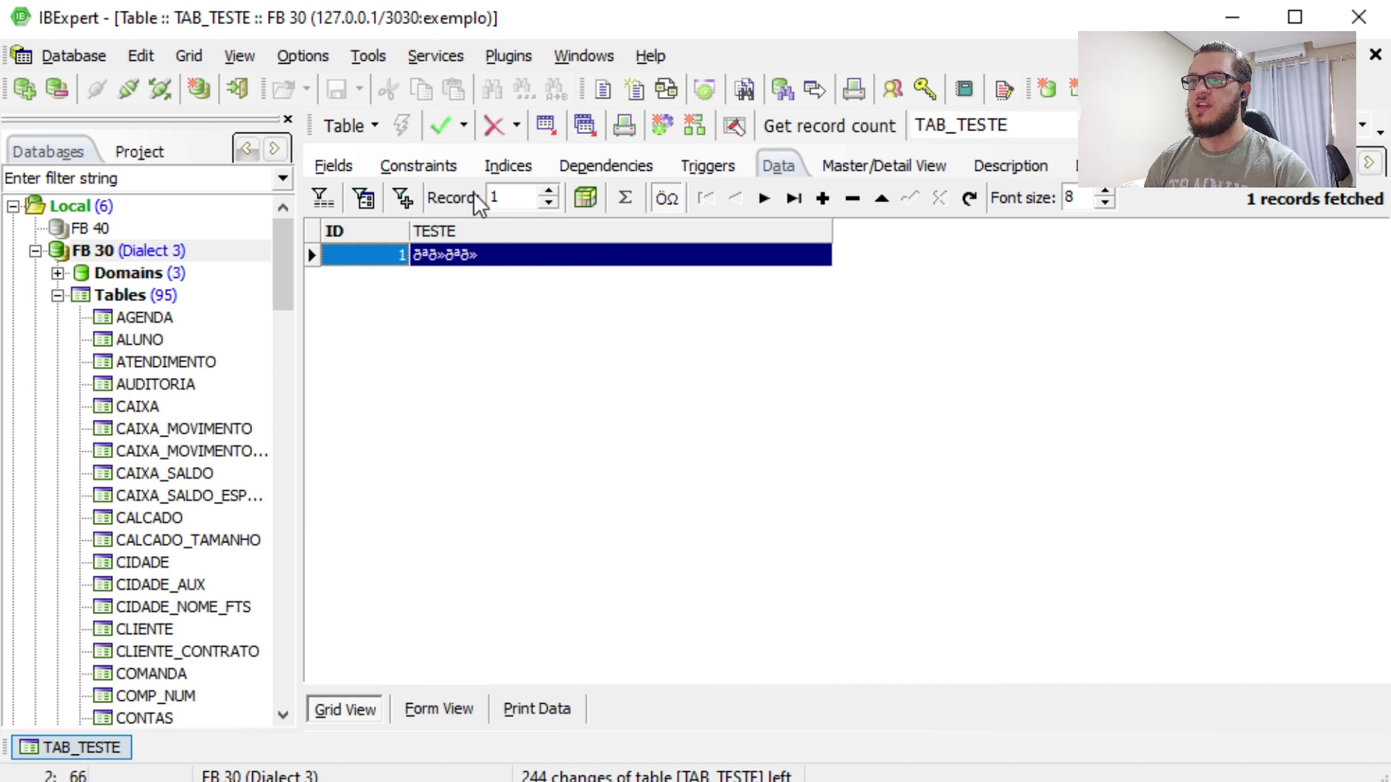
{"action": "left_click", "coordinate": [333, 164]}
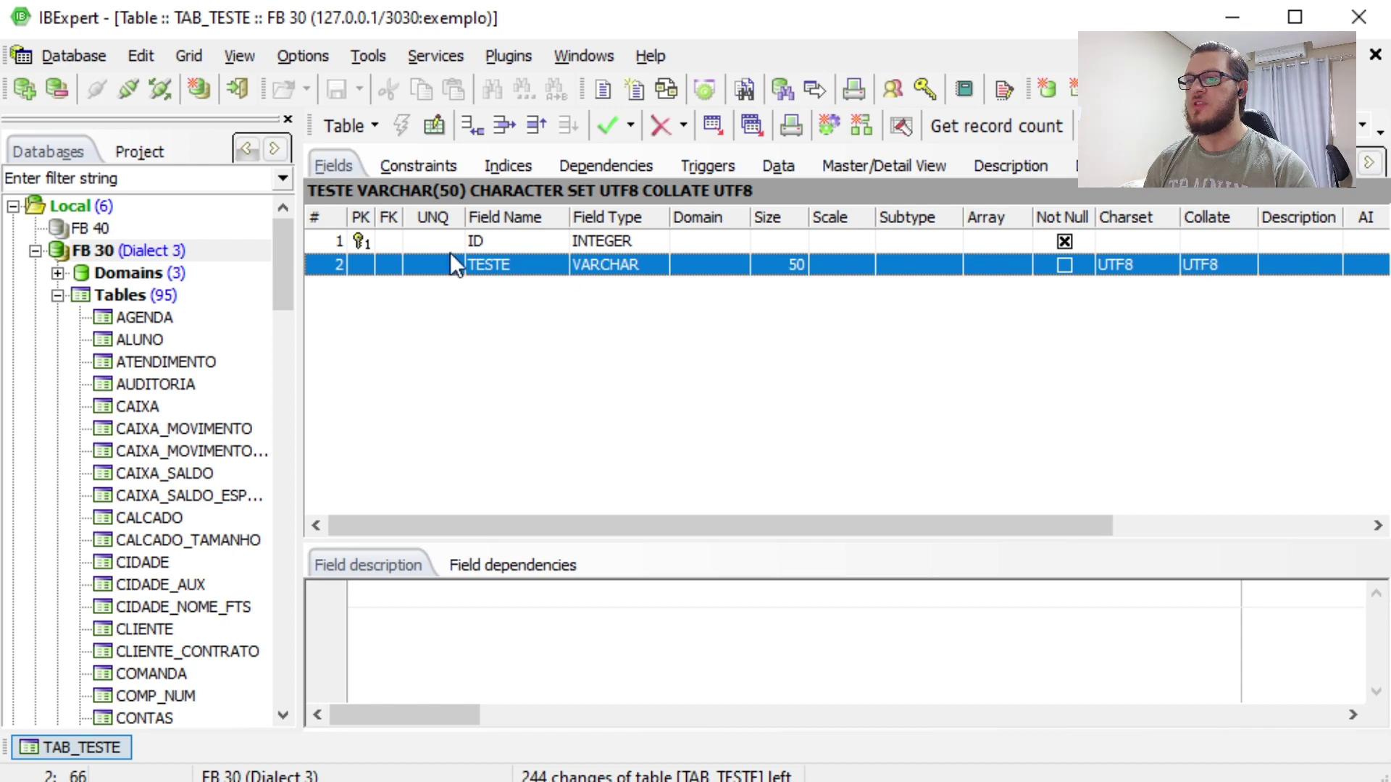
{"action": "right_click", "coordinate": [93, 243]}
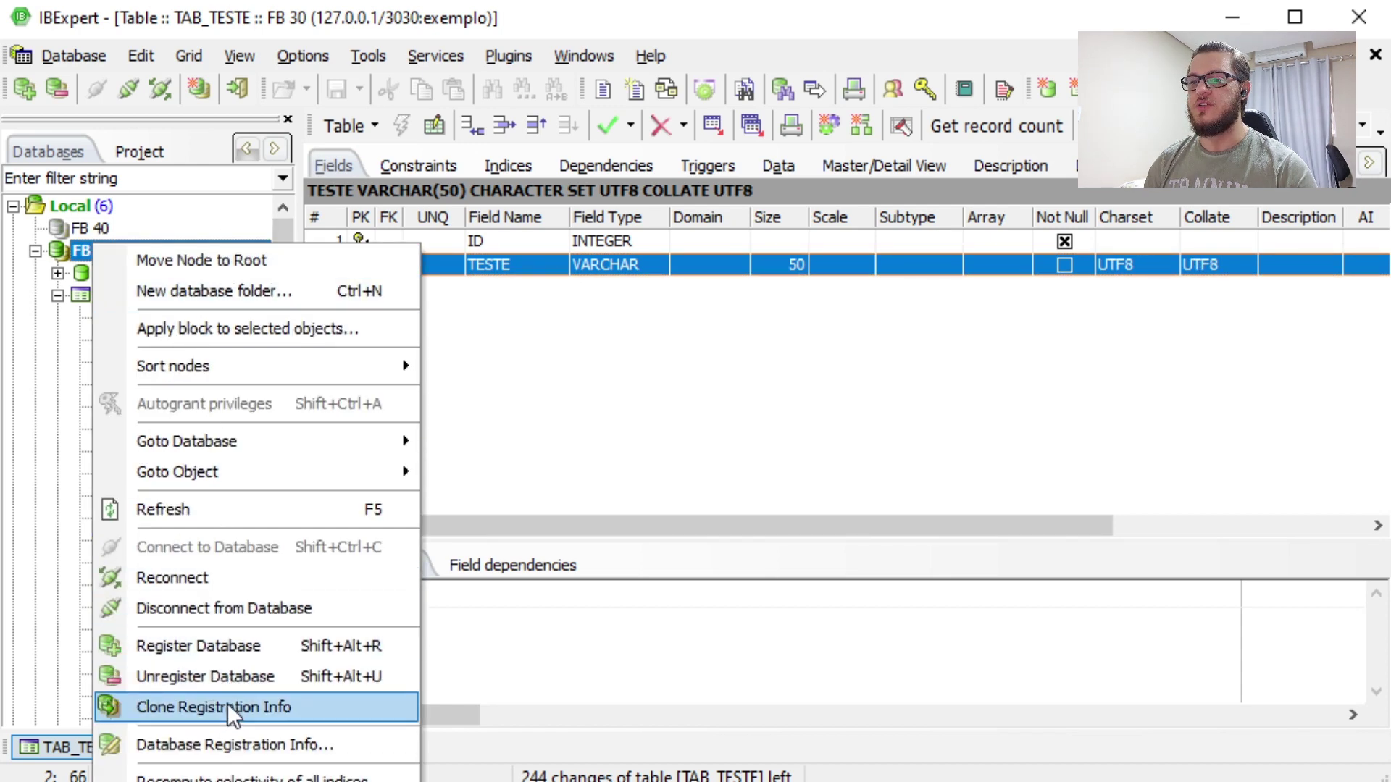
{"action": "left_click", "coordinate": [228, 742]}
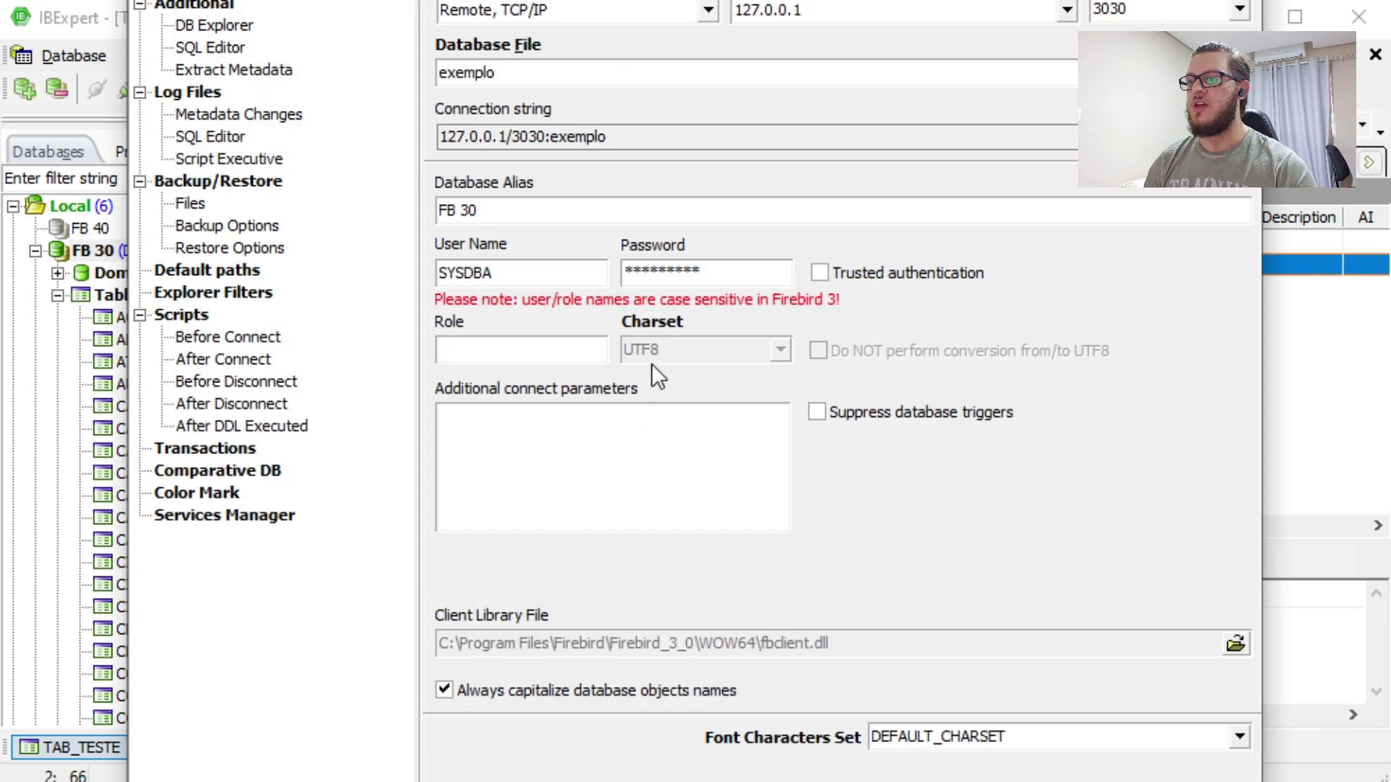
Close the registration info, disconnect from FB 30, and set its registered connection Charset to win1252
{"action": "key", "text": "Escape"}
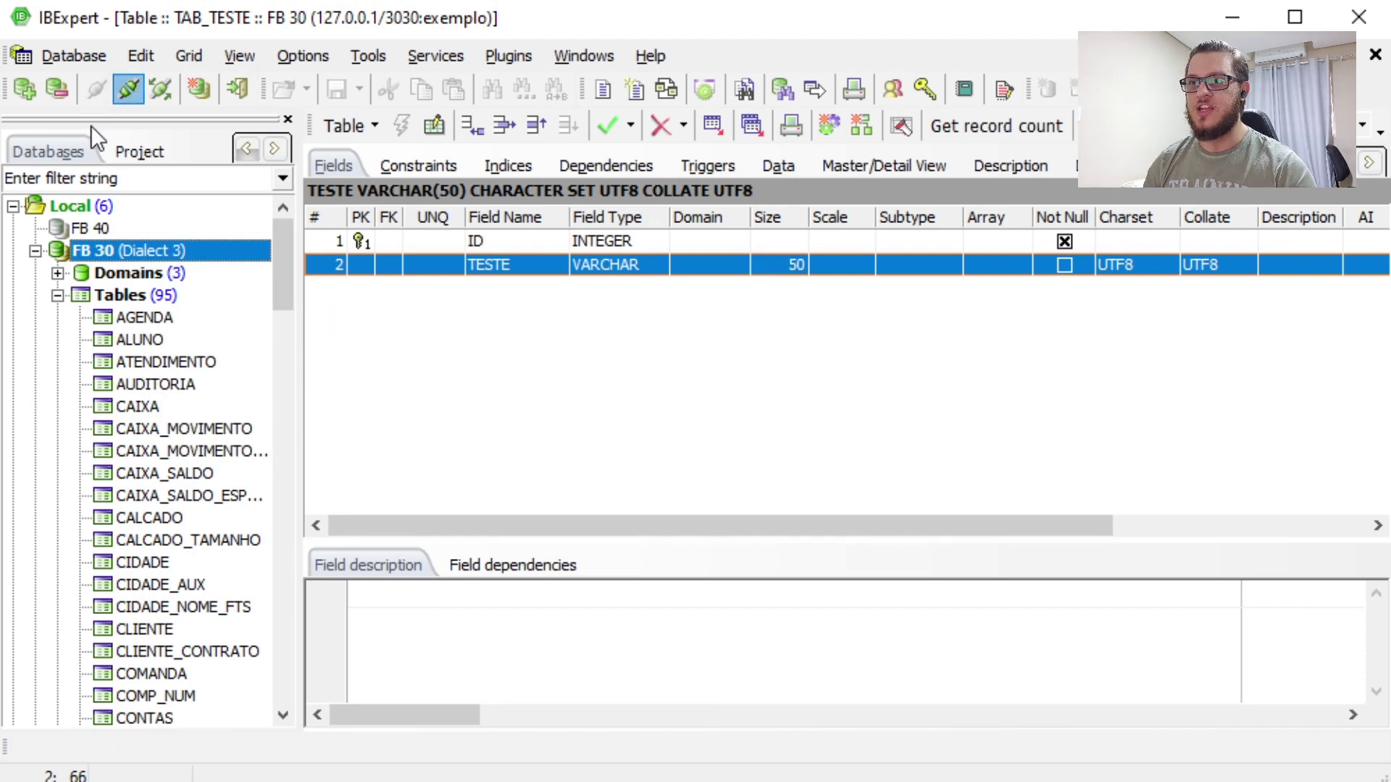
{"action": "left_click", "coordinate": [121, 98]}
{"action": "right_click", "coordinate": [98, 246]}
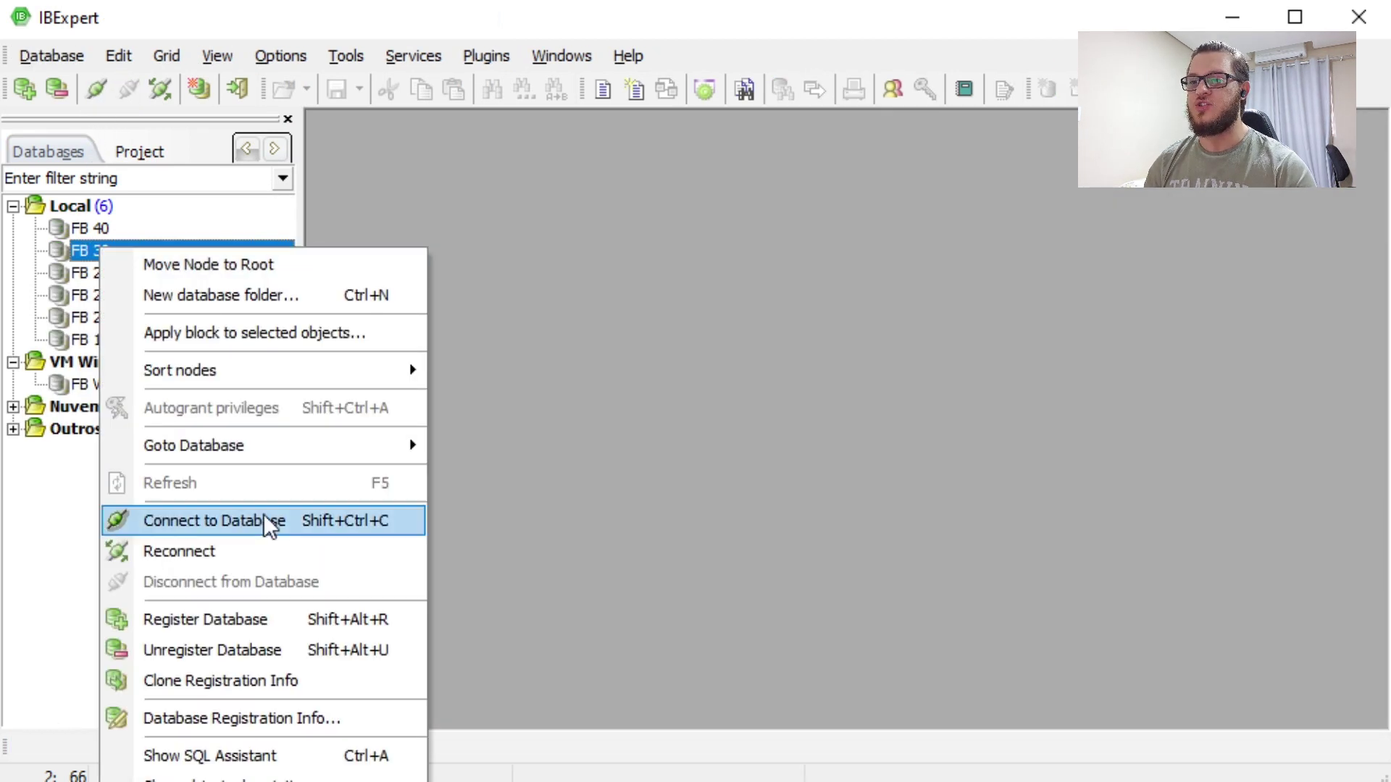
{"action": "left_click", "coordinate": [233, 713]}
{"action": "left_click_drag", "start_coordinate": [579, 0], "coordinate": [569, 11]}
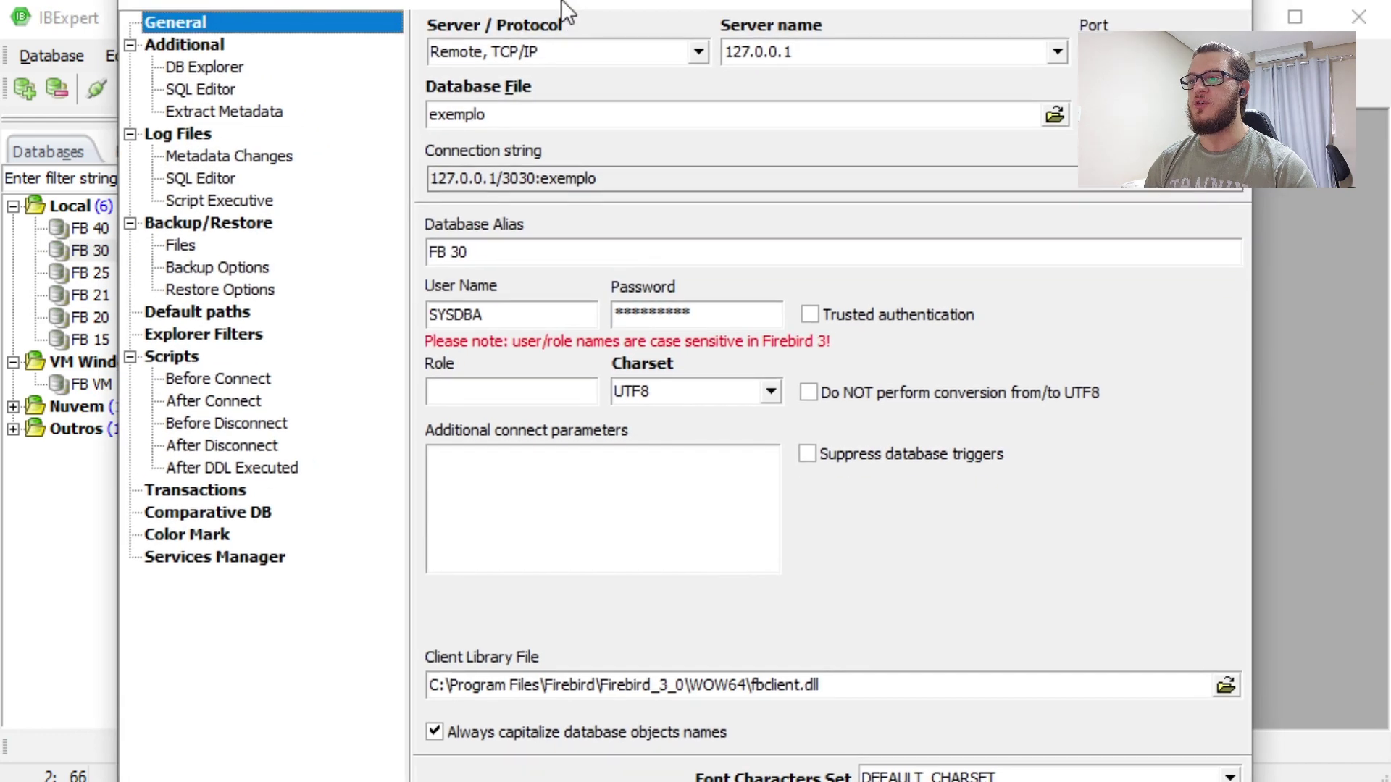
{"action": "double_click", "coordinate": [631, 391]}
{"action": "type", "text": "win1252"}
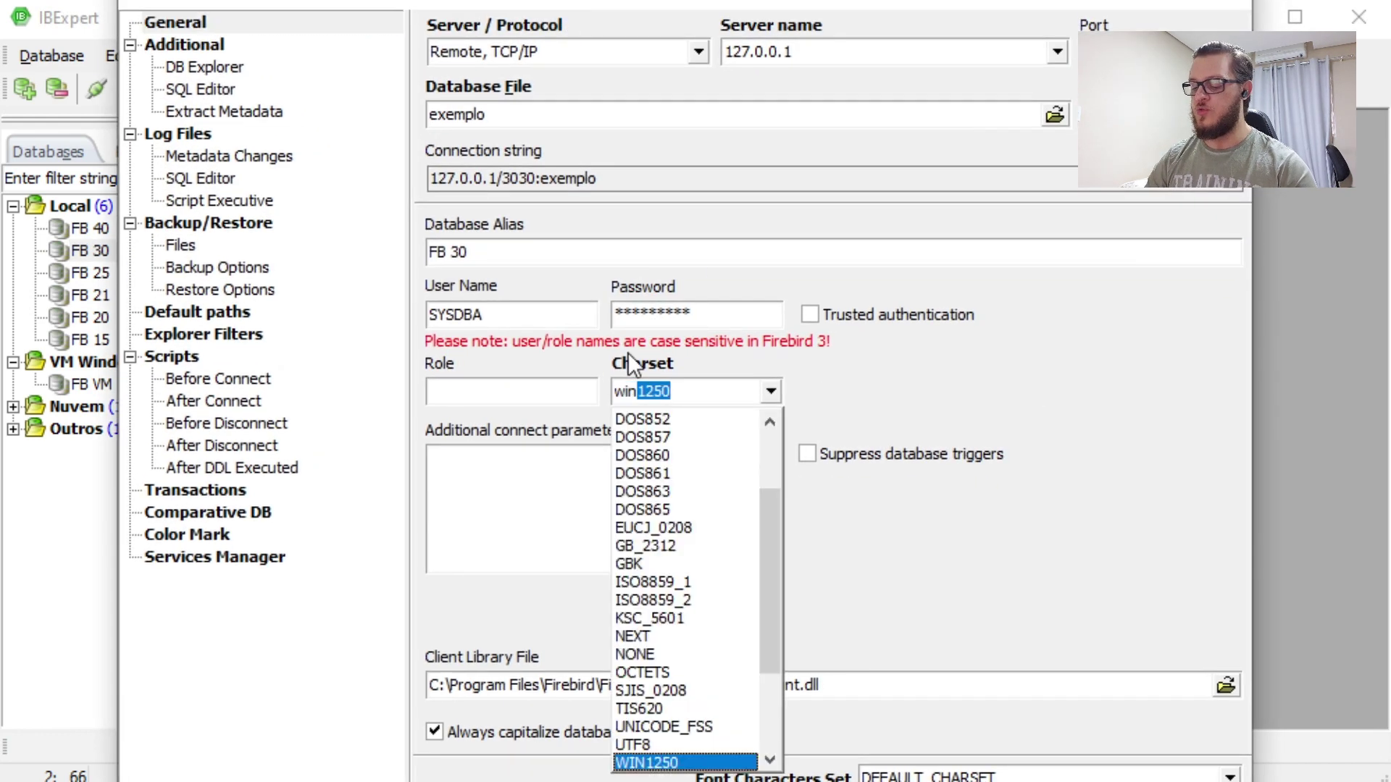
{"action": "left_click", "coordinate": [793, 384]}
{"action": "key", "text": "Return"}
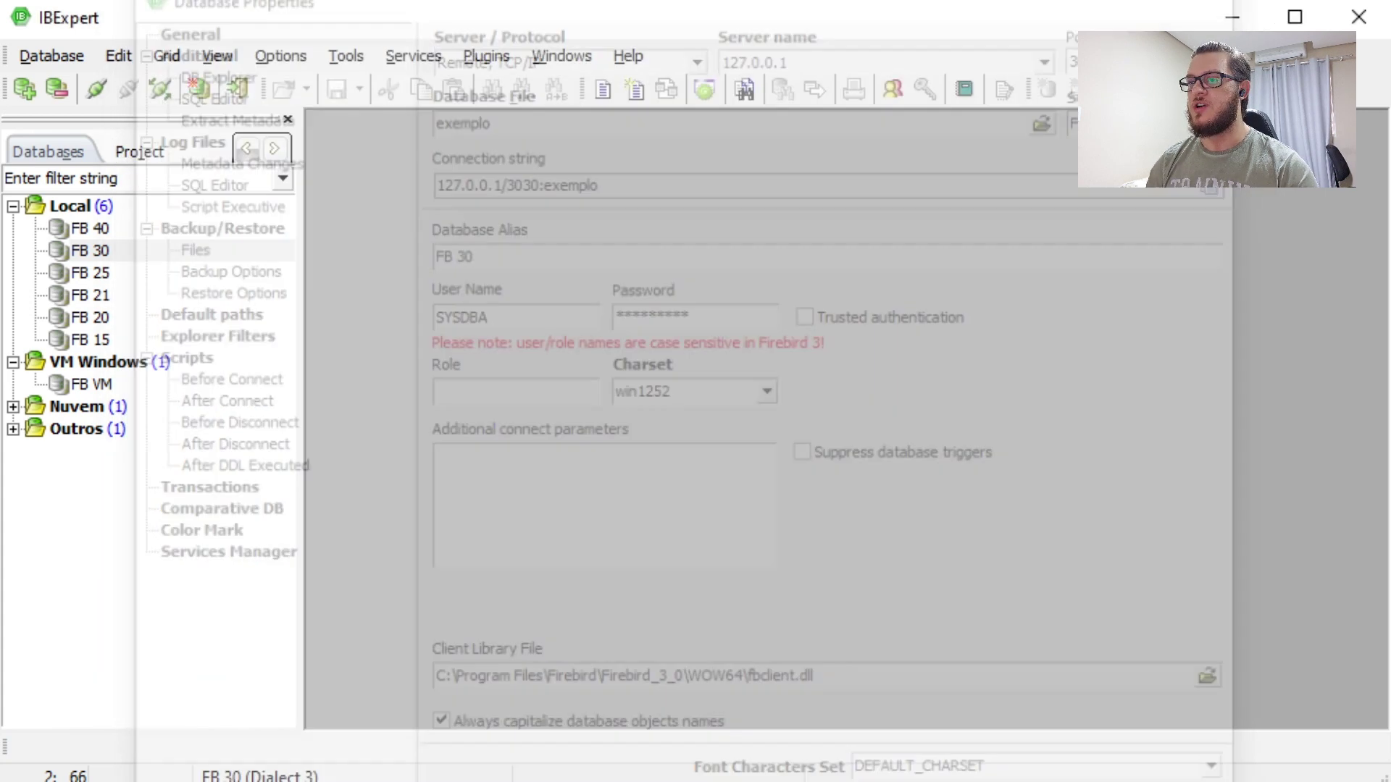
Reconnect to FB 30, try to view TAB_TESTE's data, and roll back the open transaction
{"action": "double_click", "coordinate": [94, 254]}
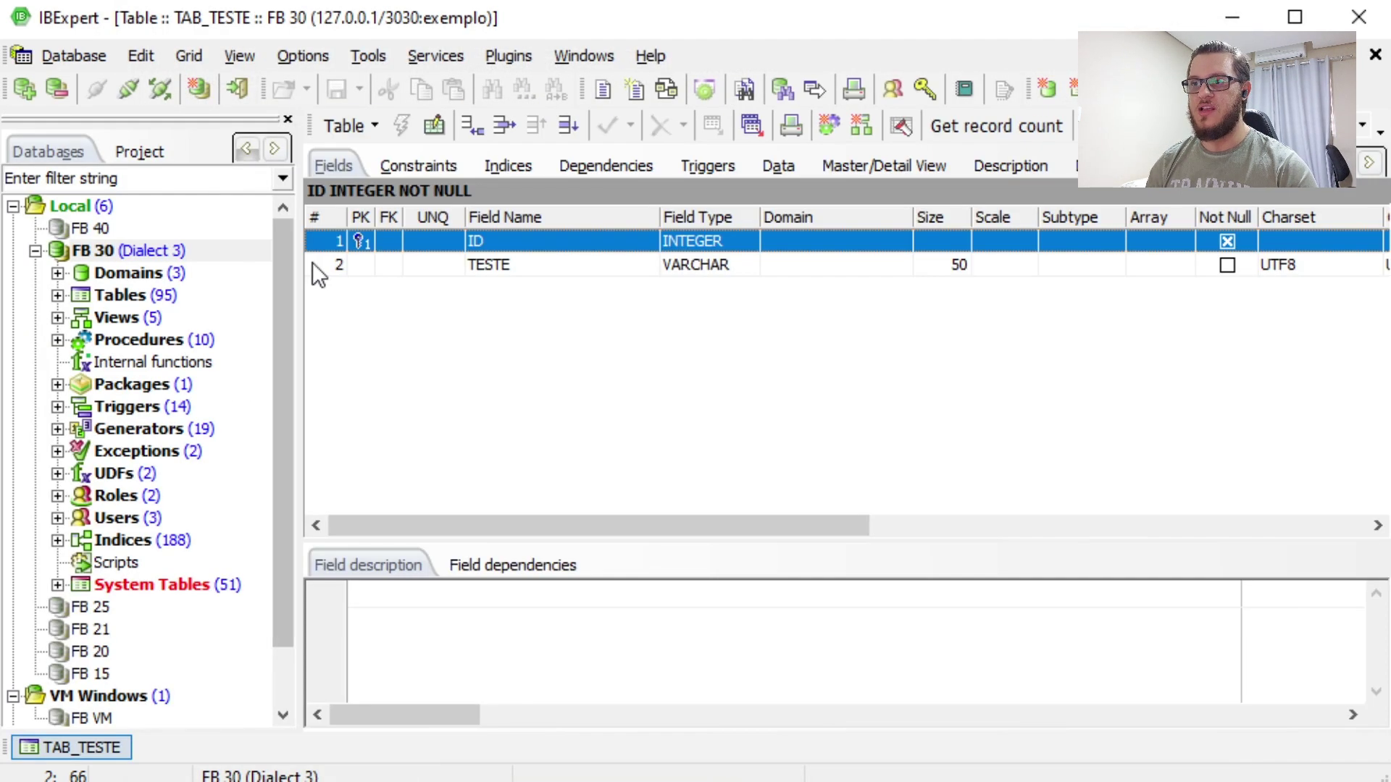
{"action": "left_click", "coordinate": [458, 262]}
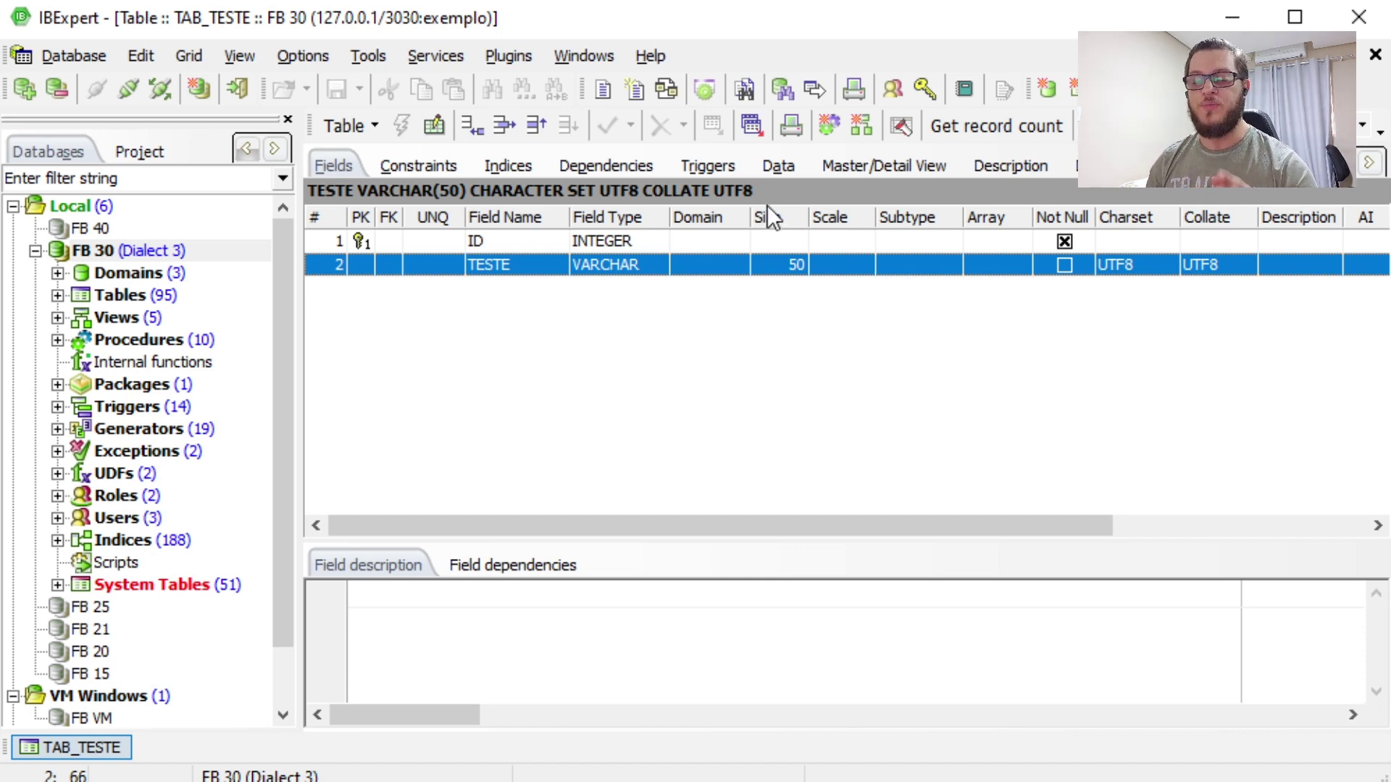
{"action": "left_click", "coordinate": [768, 167]}
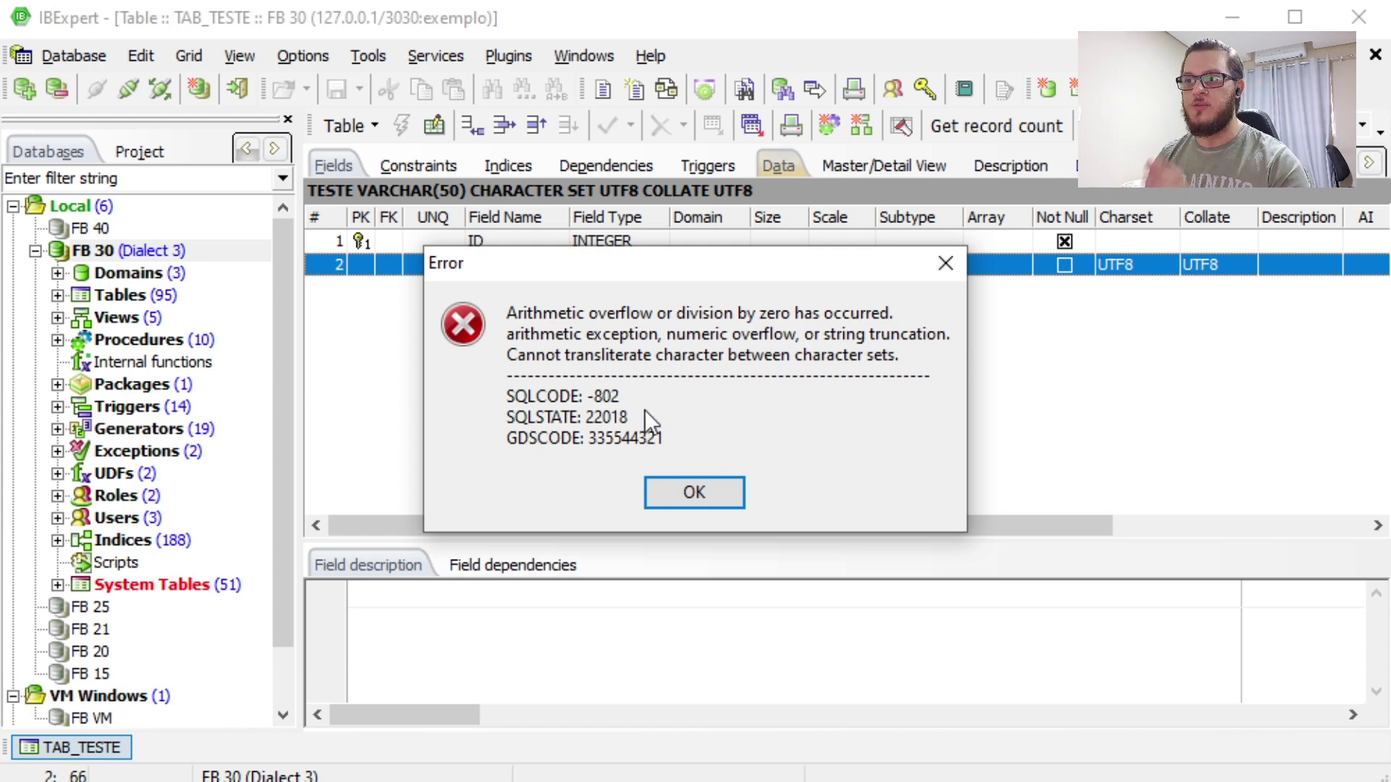
{"action": "left_click", "coordinate": [704, 492]}
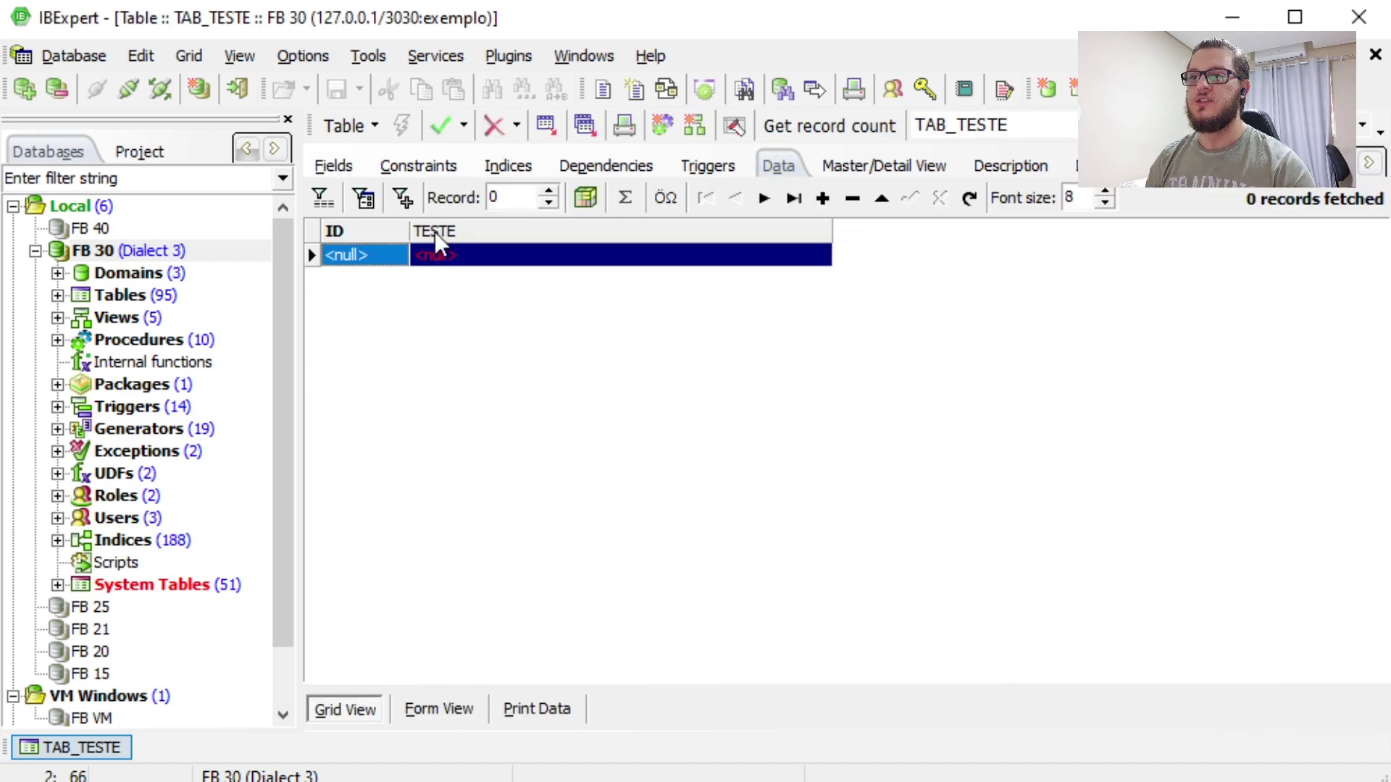
{"action": "left_click", "coordinate": [331, 161]}
{"action": "left_click", "coordinate": [660, 125]}
{"action": "left_click", "coordinate": [630, 438]}
Disconnect from FB 30 and set the Charset in its database registration info to NONE
{"action": "left_click", "coordinate": [94, 251]}
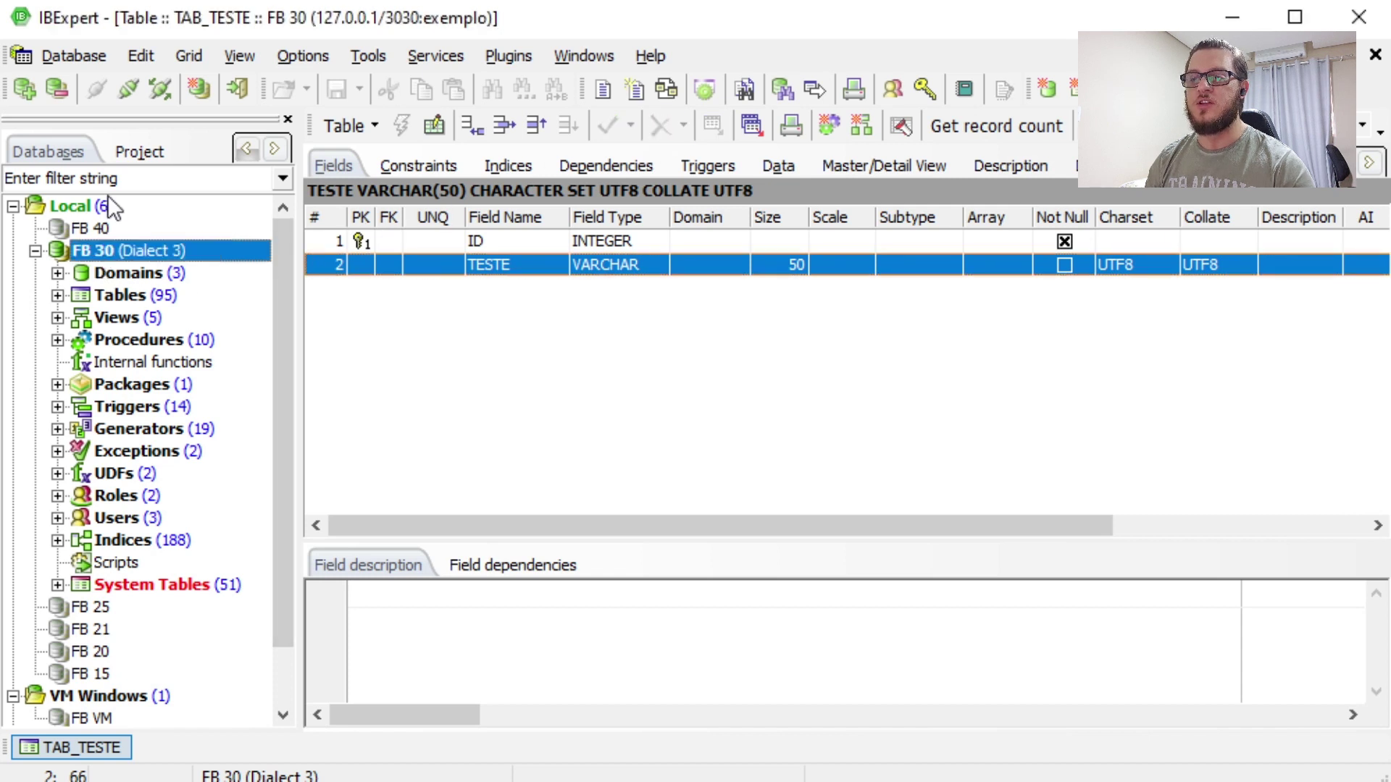
{"action": "left_click", "coordinate": [128, 88]}
{"action": "right_click", "coordinate": [96, 252]}
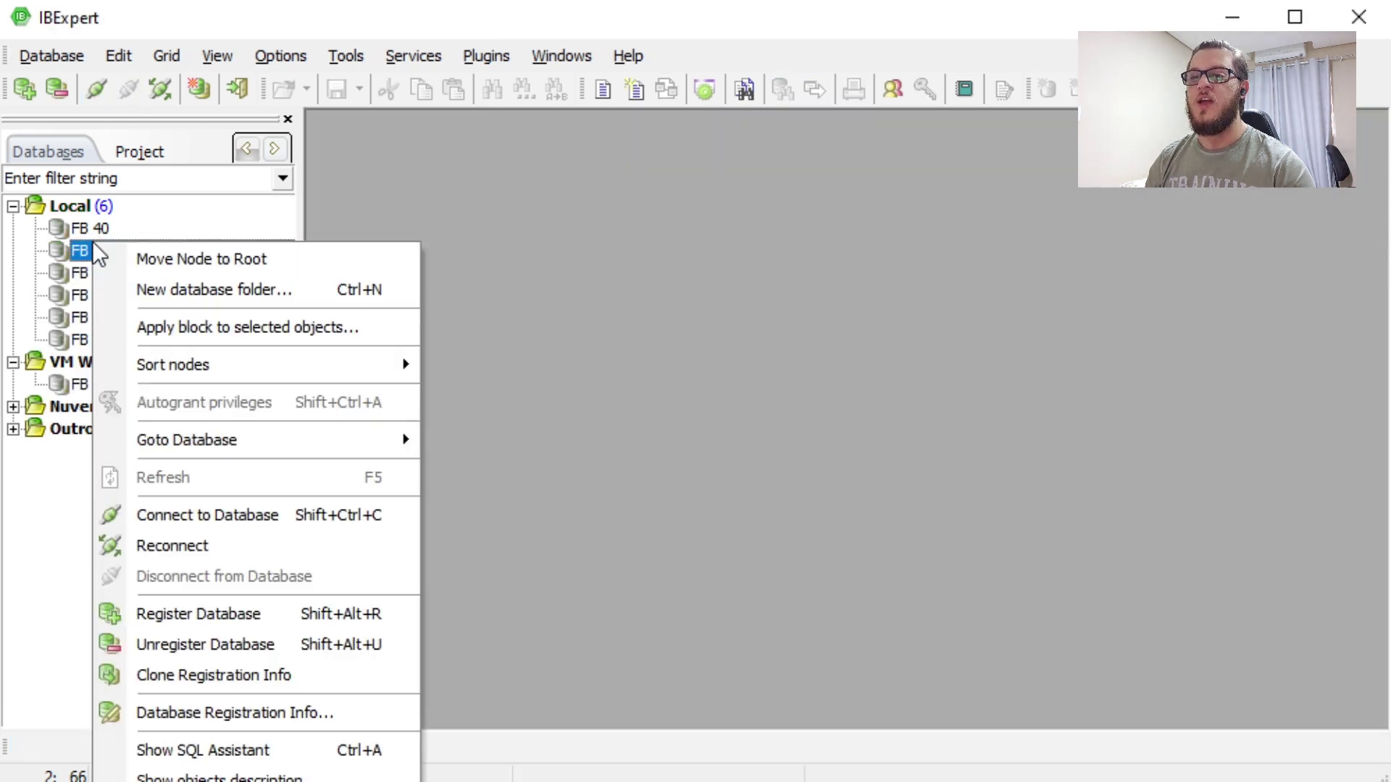
{"action": "left_click", "coordinate": [208, 718]}
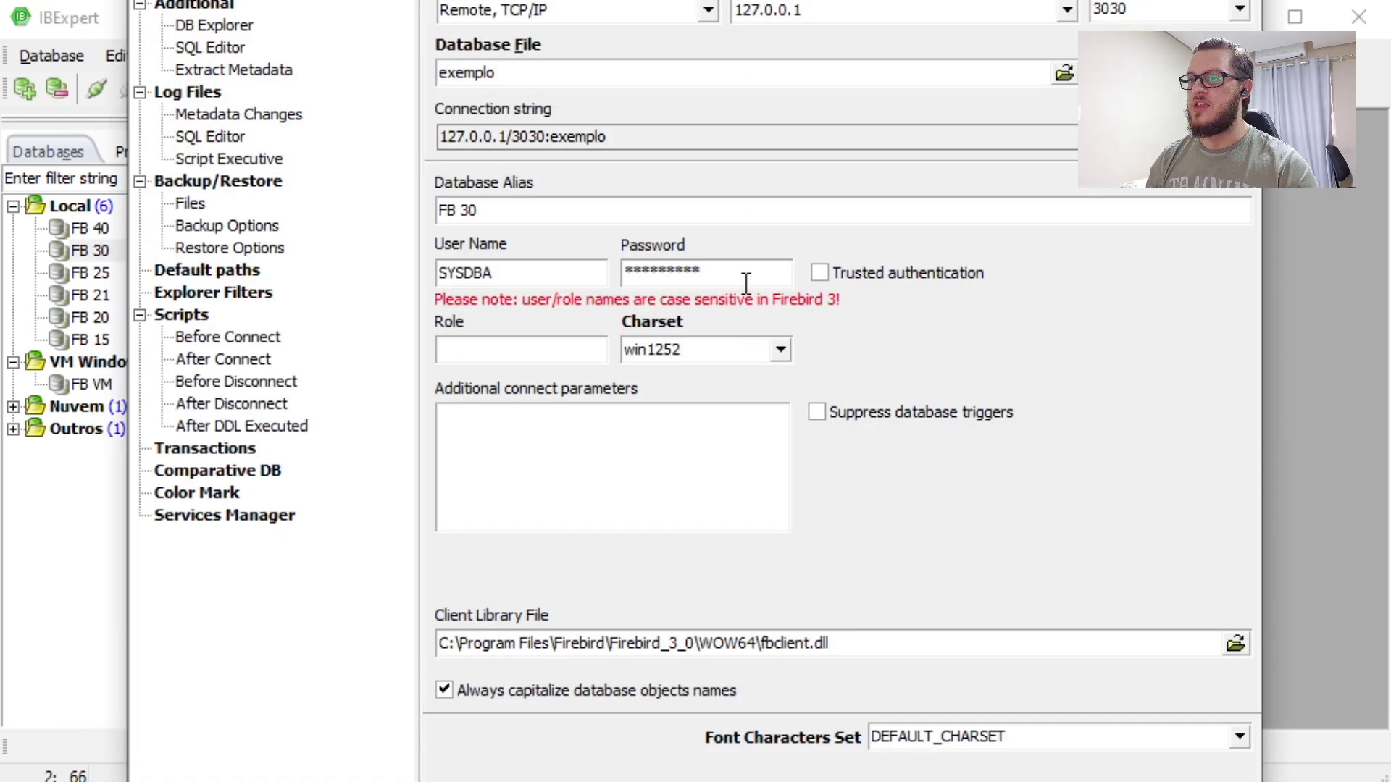
{"action": "double_click", "coordinate": [744, 353]}
{"action": "type", "text": "NONE"}
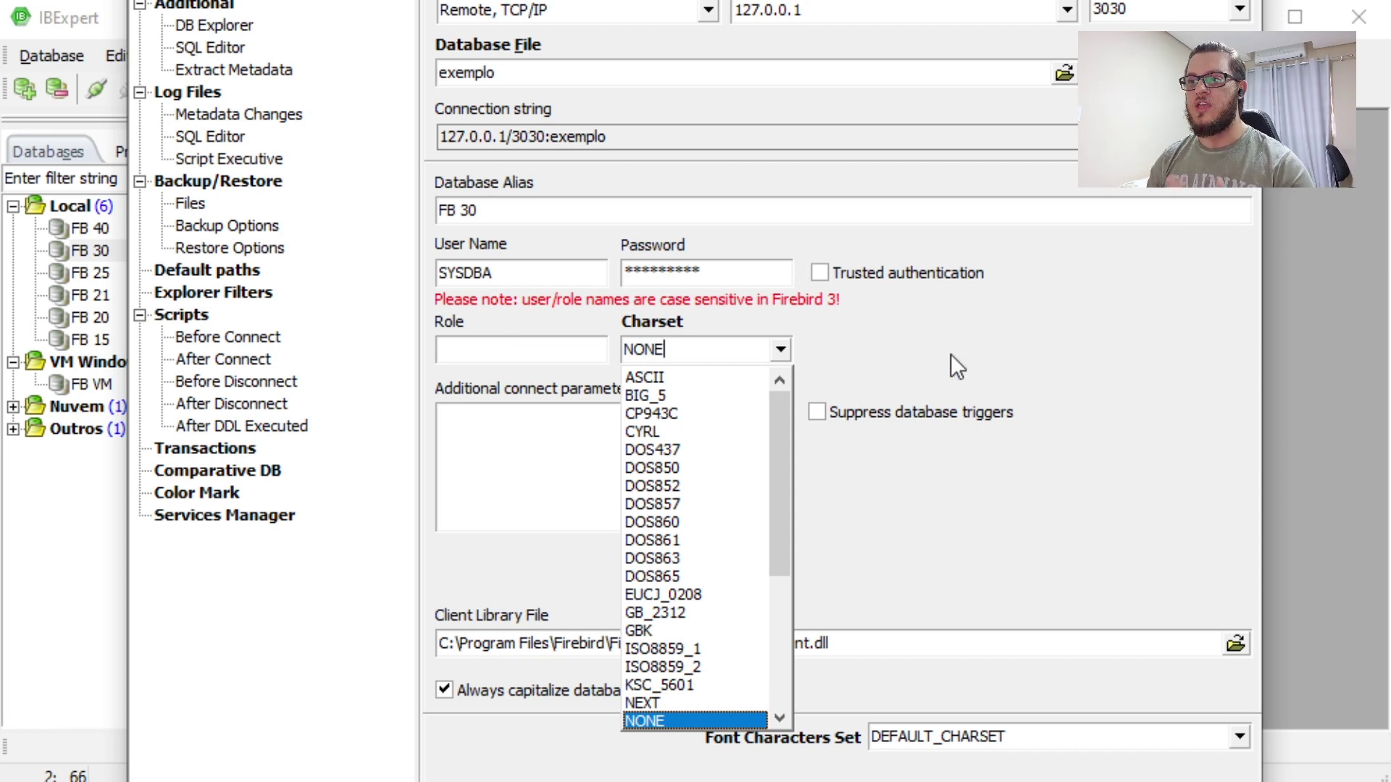
{"action": "key", "text": "Return"}
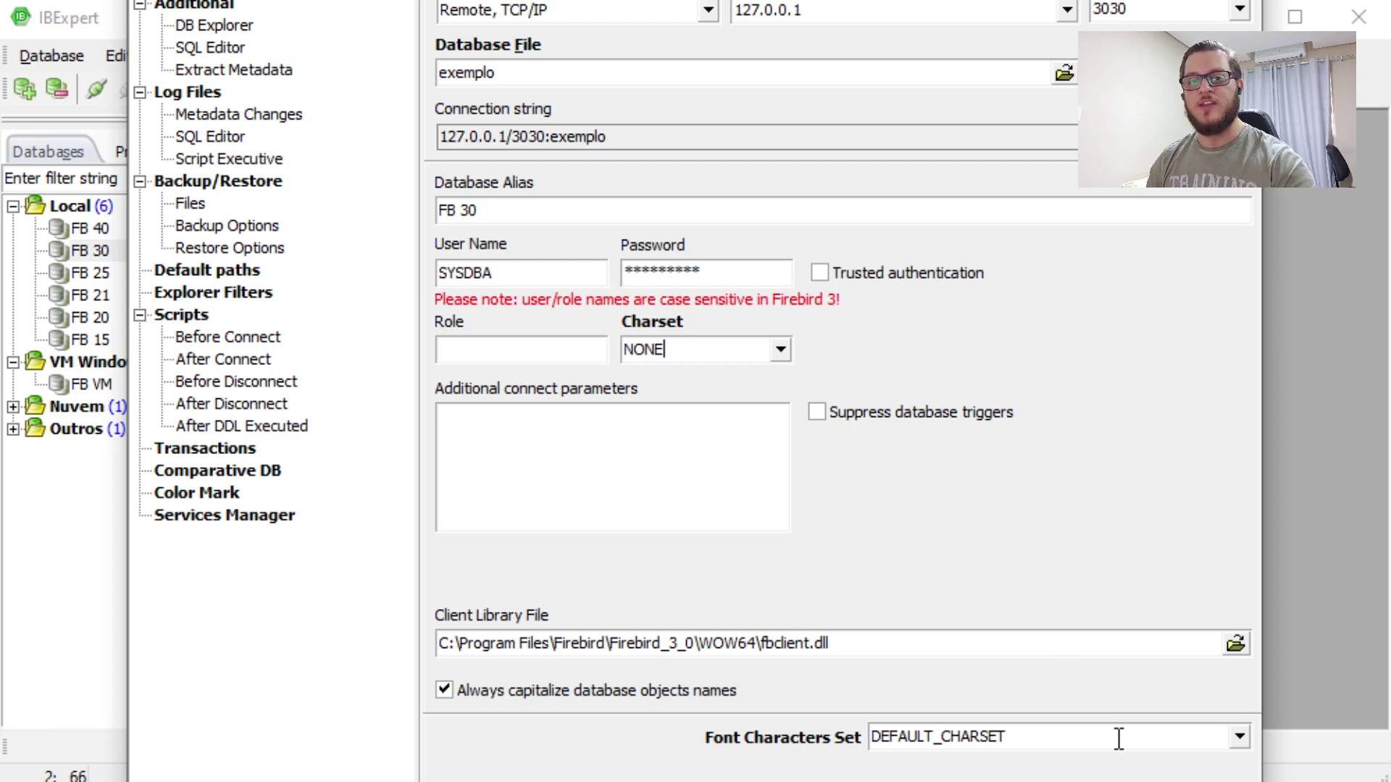
{"action": "key", "text": "Return"}
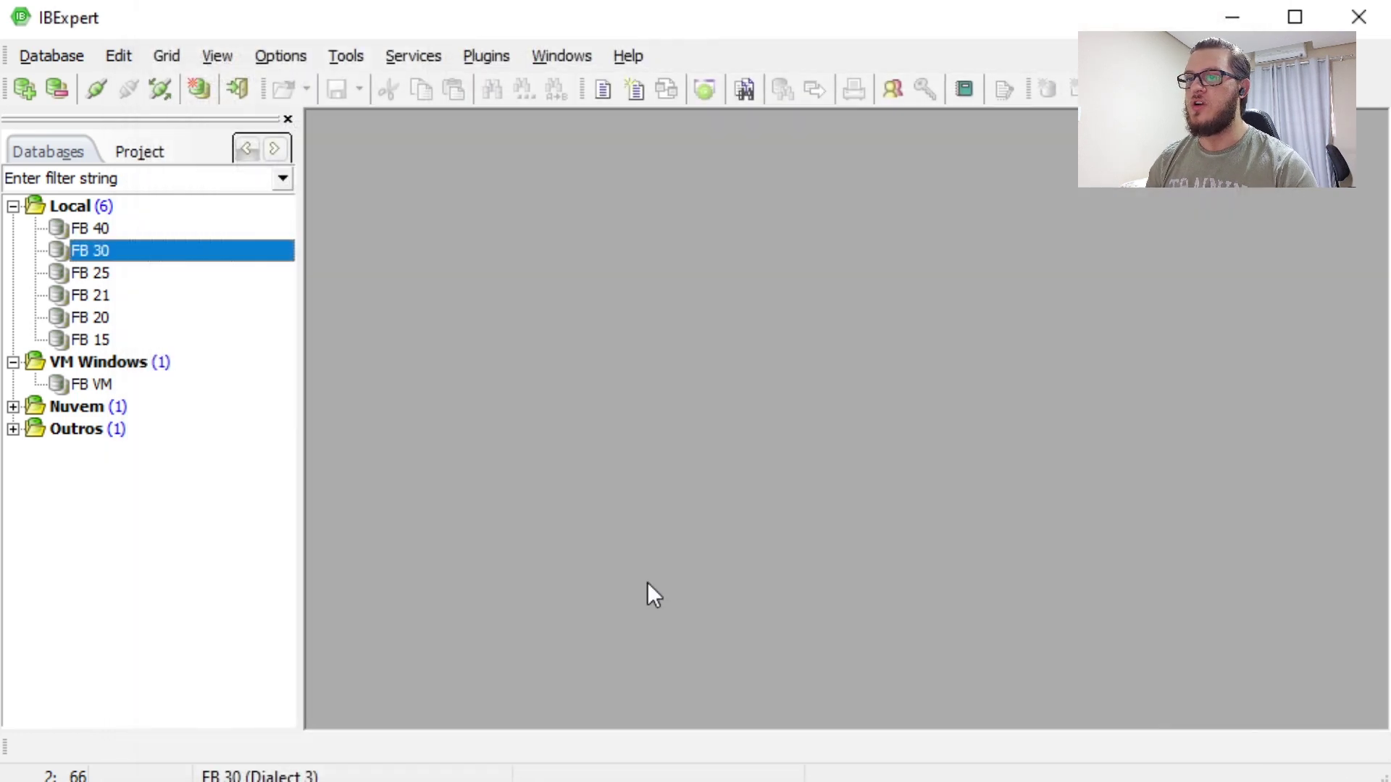
Reconnect to FB 30 and compare record 1's TESTE value with the field's character set definition in TAB_TESTE
{"action": "double_click", "coordinate": [98, 253]}
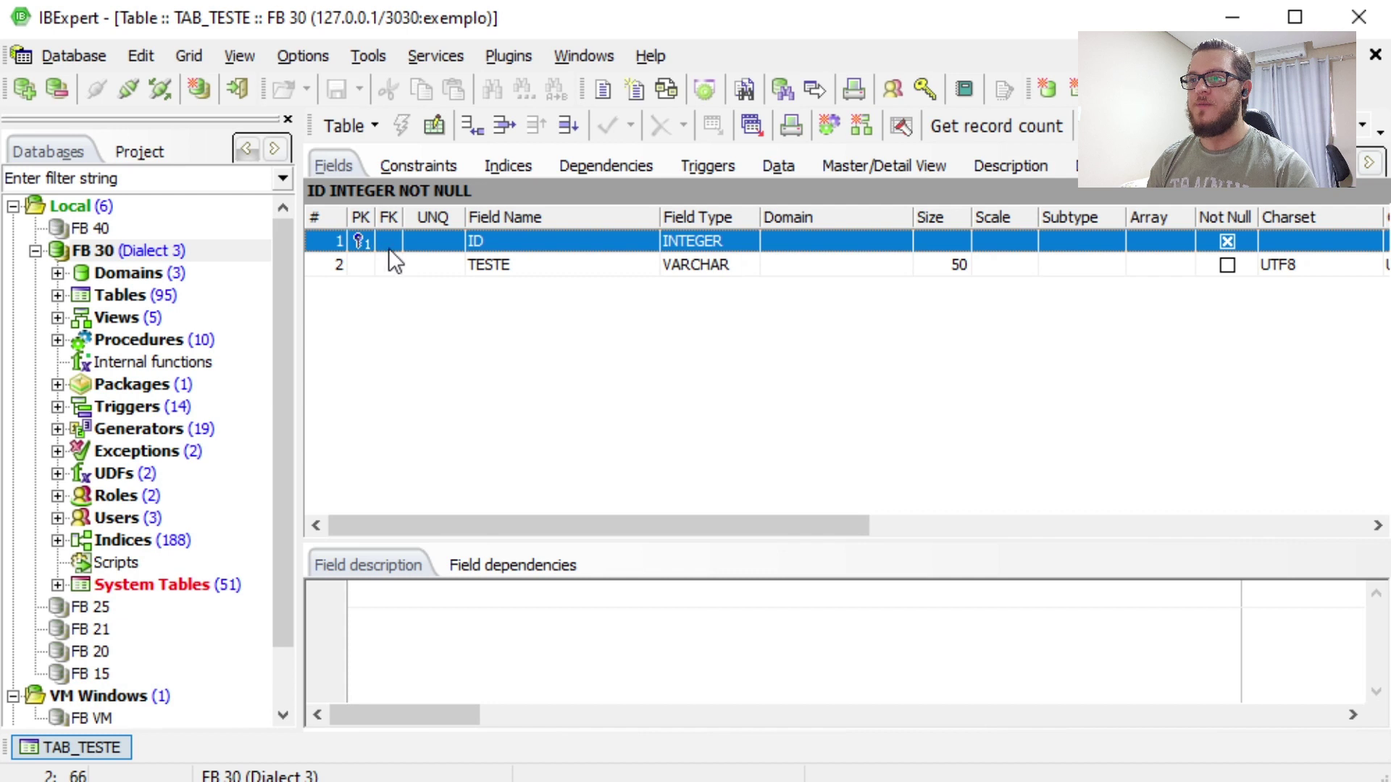
{"action": "left_click", "coordinate": [514, 265]}
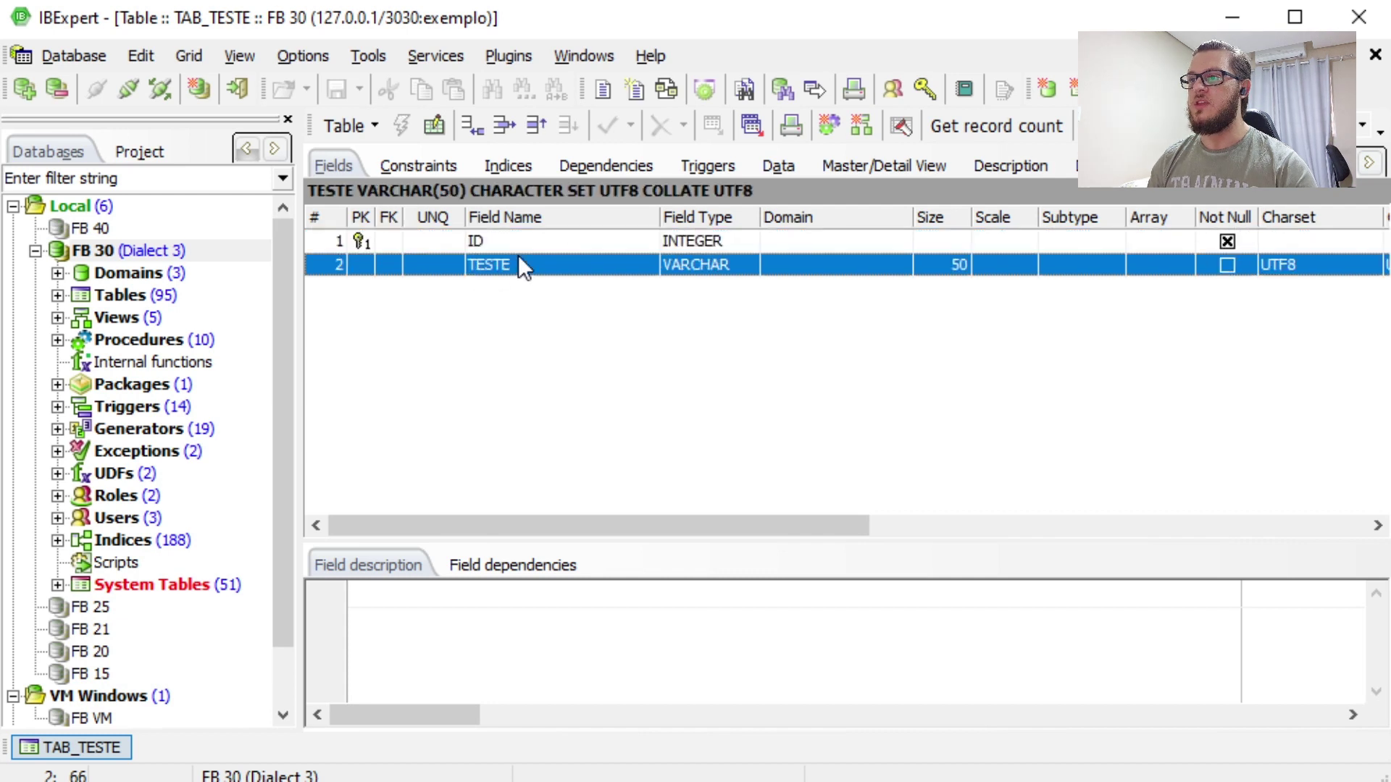
{"action": "left_click", "coordinate": [779, 169]}
{"action": "left_click", "coordinate": [460, 253]}
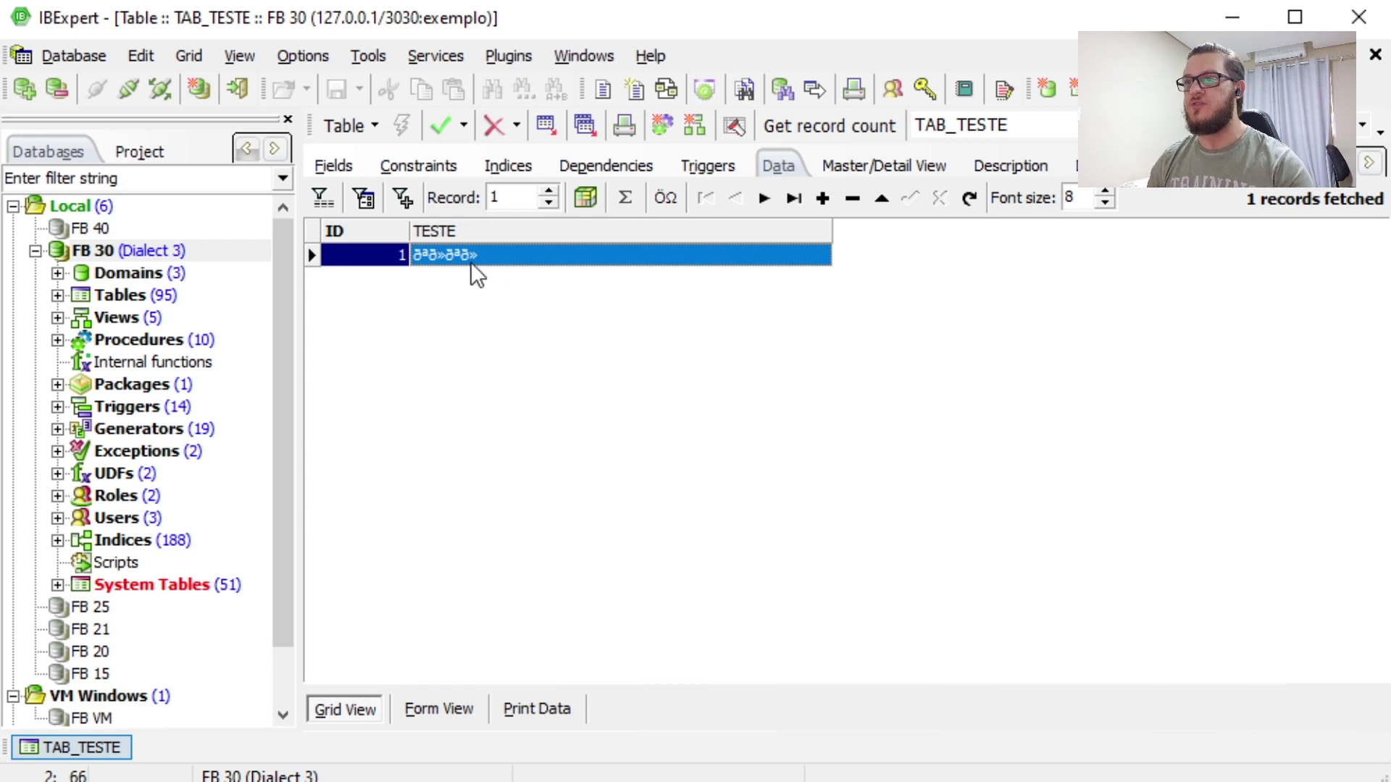
{"action": "left_click", "coordinate": [340, 166]}
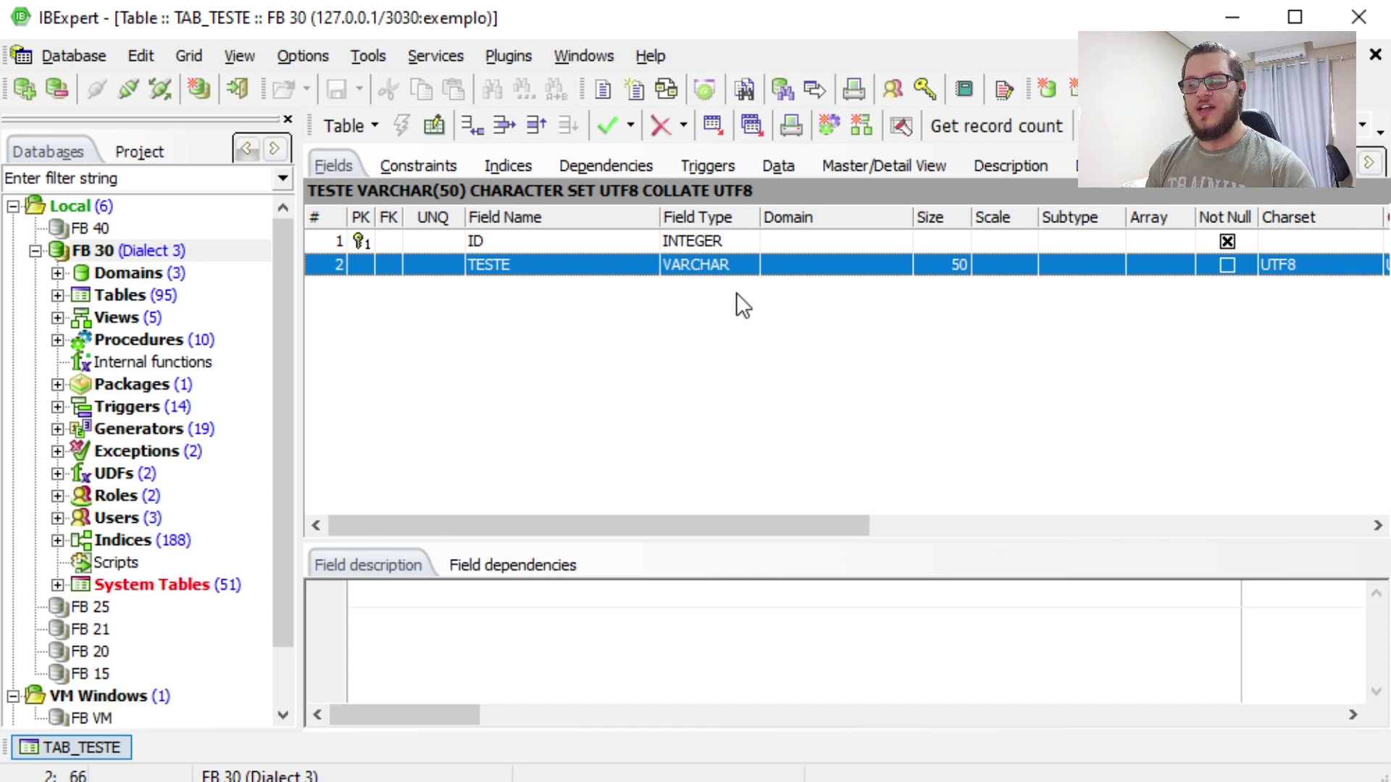
{"action": "left_click", "coordinate": [766, 165]}
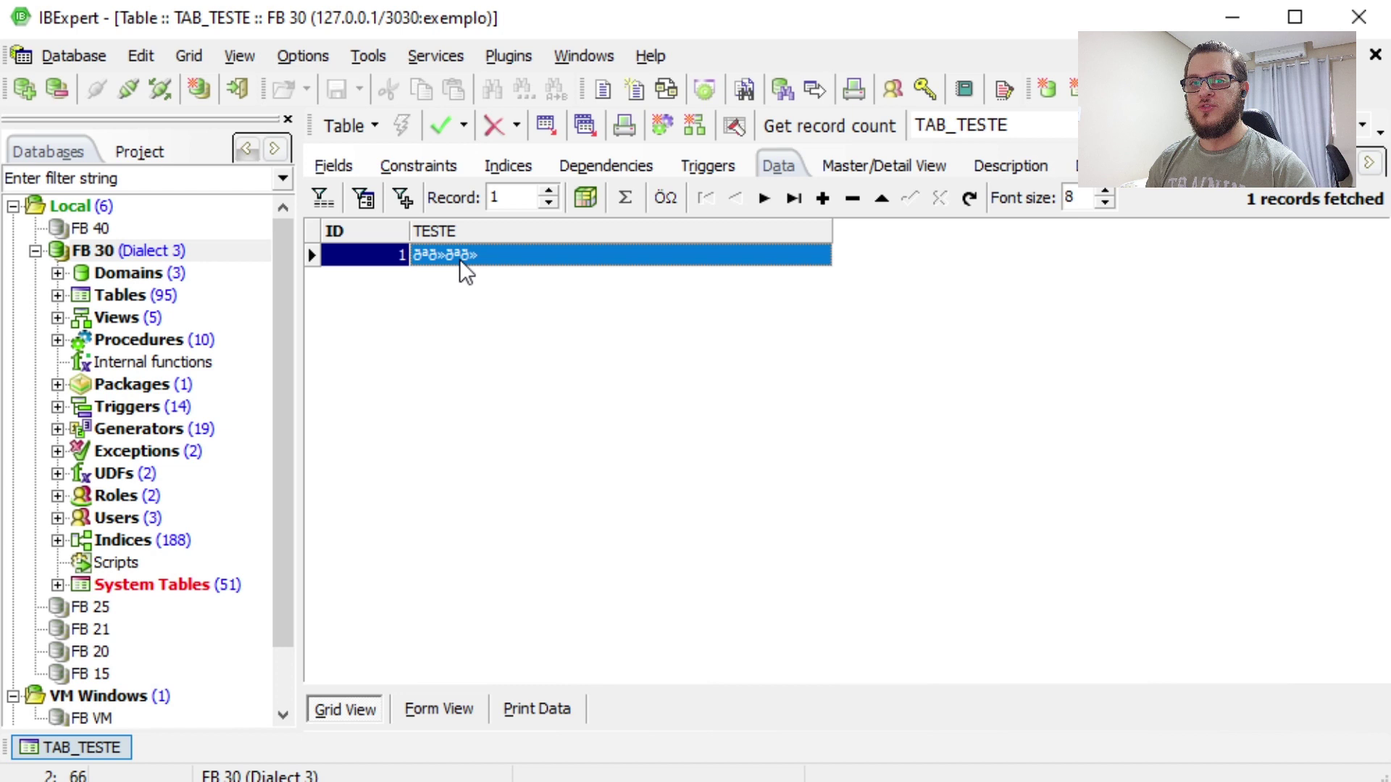
{"action": "left_click", "coordinate": [321, 157]}
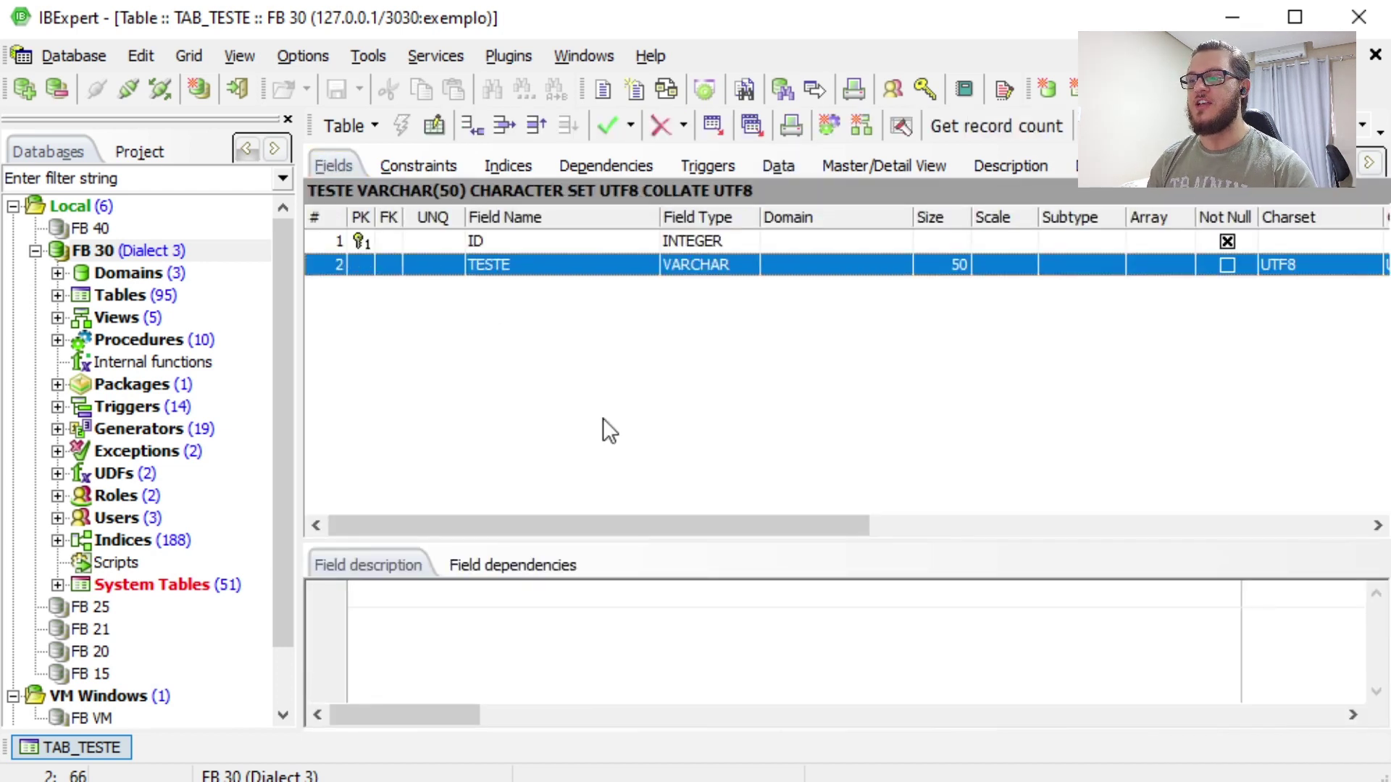
Switch to DBeaver and check the exemplo connection's JDBC URL and its encoding driver property, leaving the settings unsaved
{"action": "key", "text": "alt+Tab"}
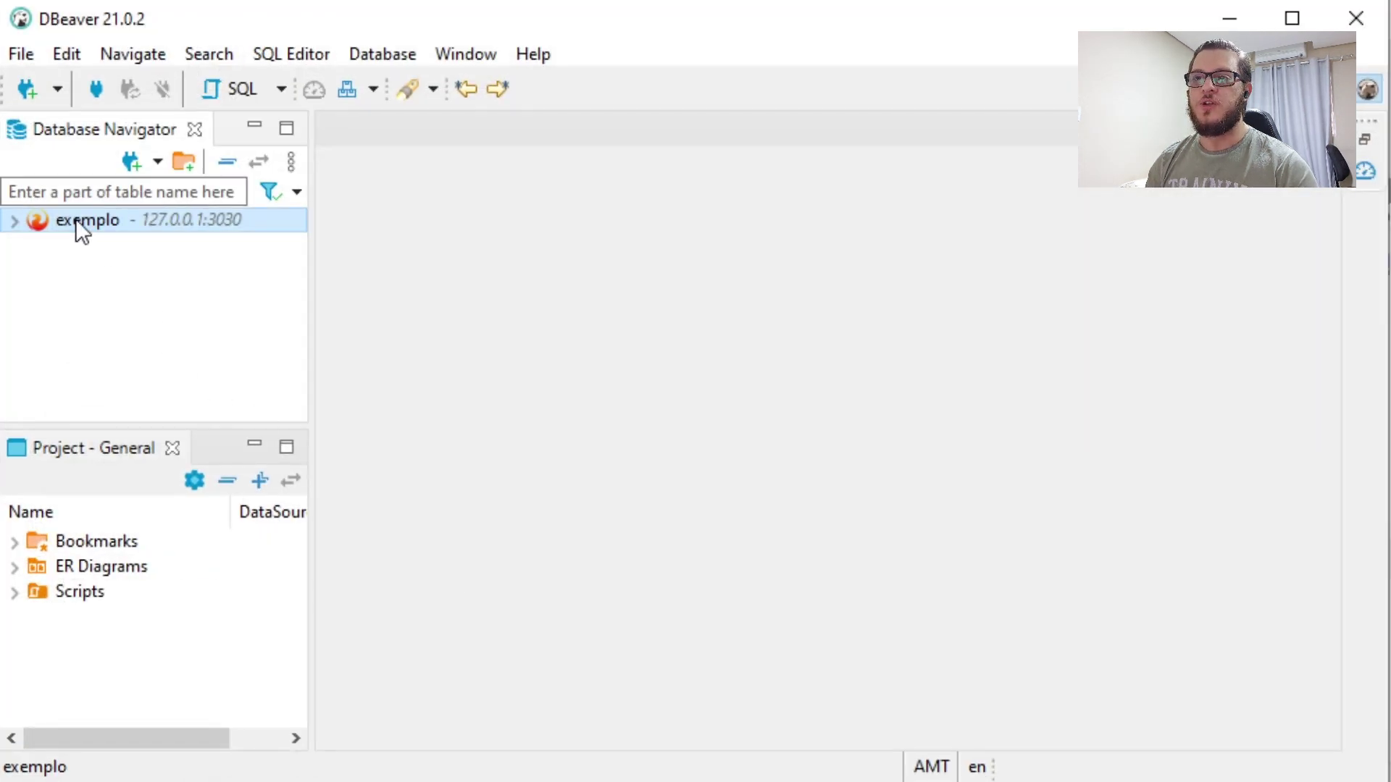
{"action": "right_click", "coordinate": [75, 219]}
{"action": "left_click", "coordinate": [155, 308]}
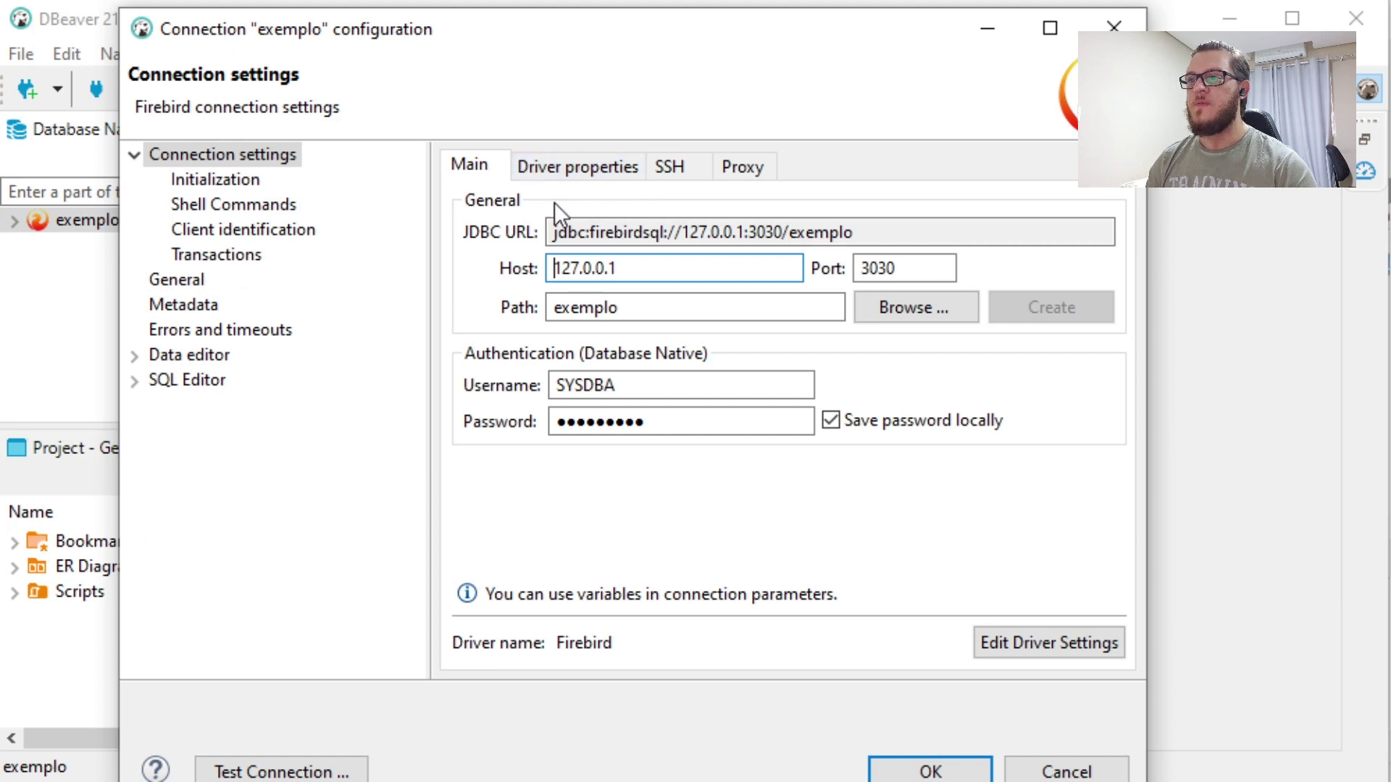
{"action": "left_click_drag", "start_coordinate": [578, 232], "coordinate": [870, 237]}
{"action": "left_click", "coordinate": [872, 239]}
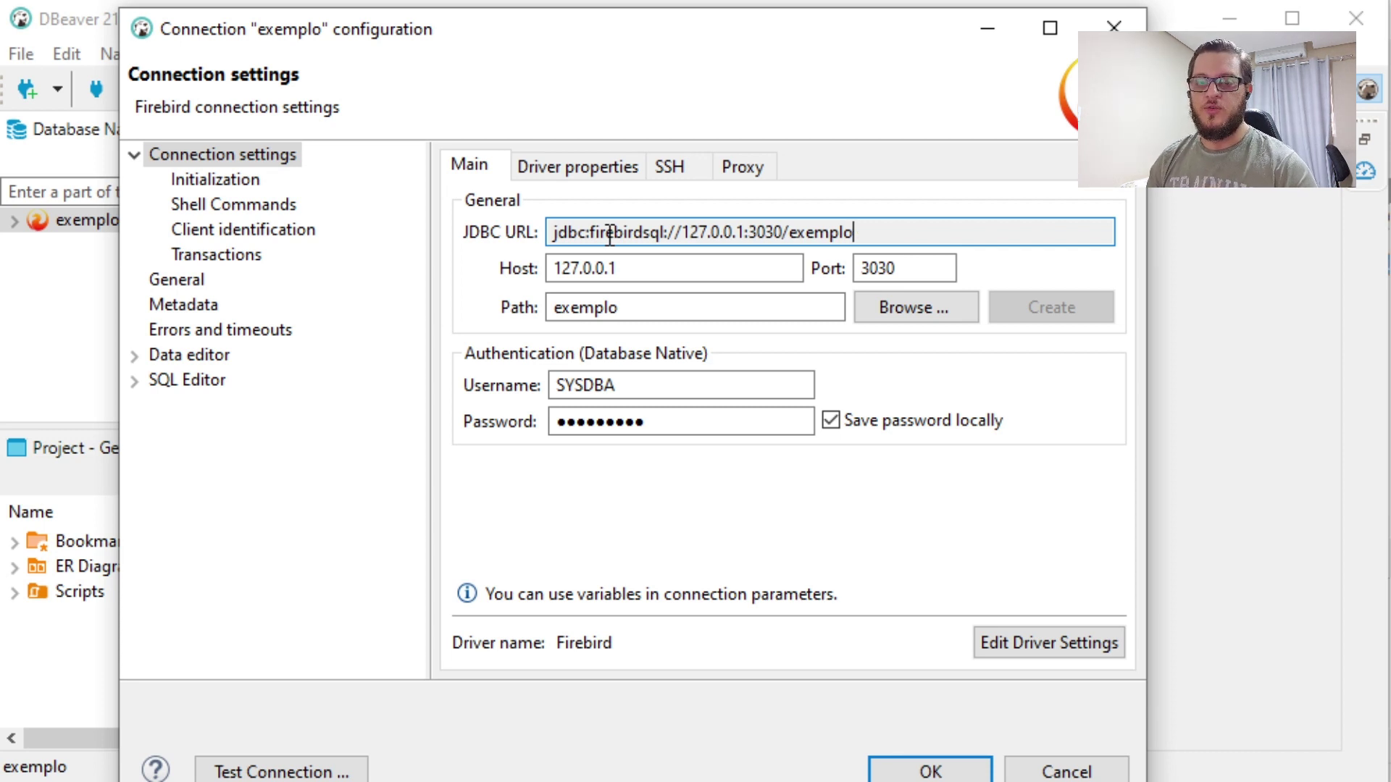
{"action": "left_click", "coordinate": [546, 169]}
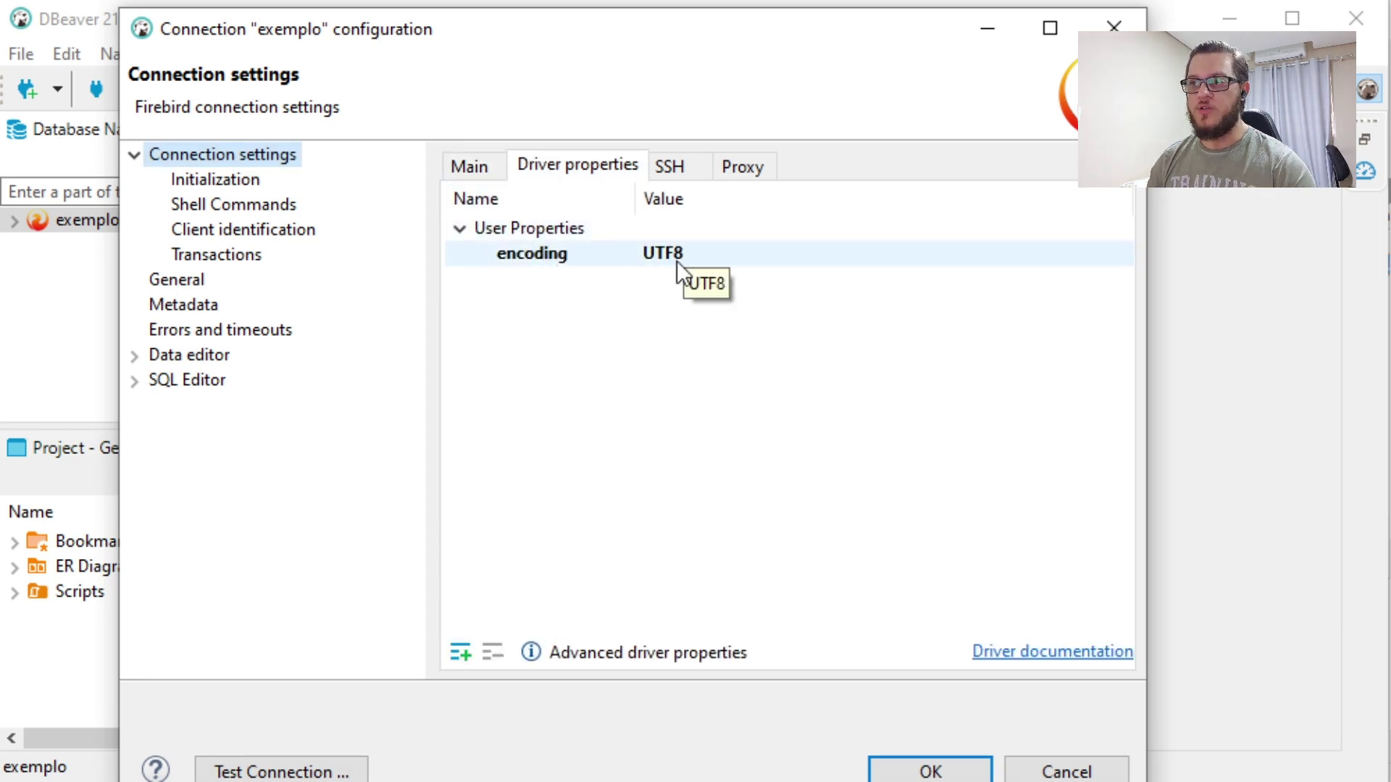
{"action": "left_click_drag", "start_coordinate": [616, 35], "coordinate": [745, 35]}
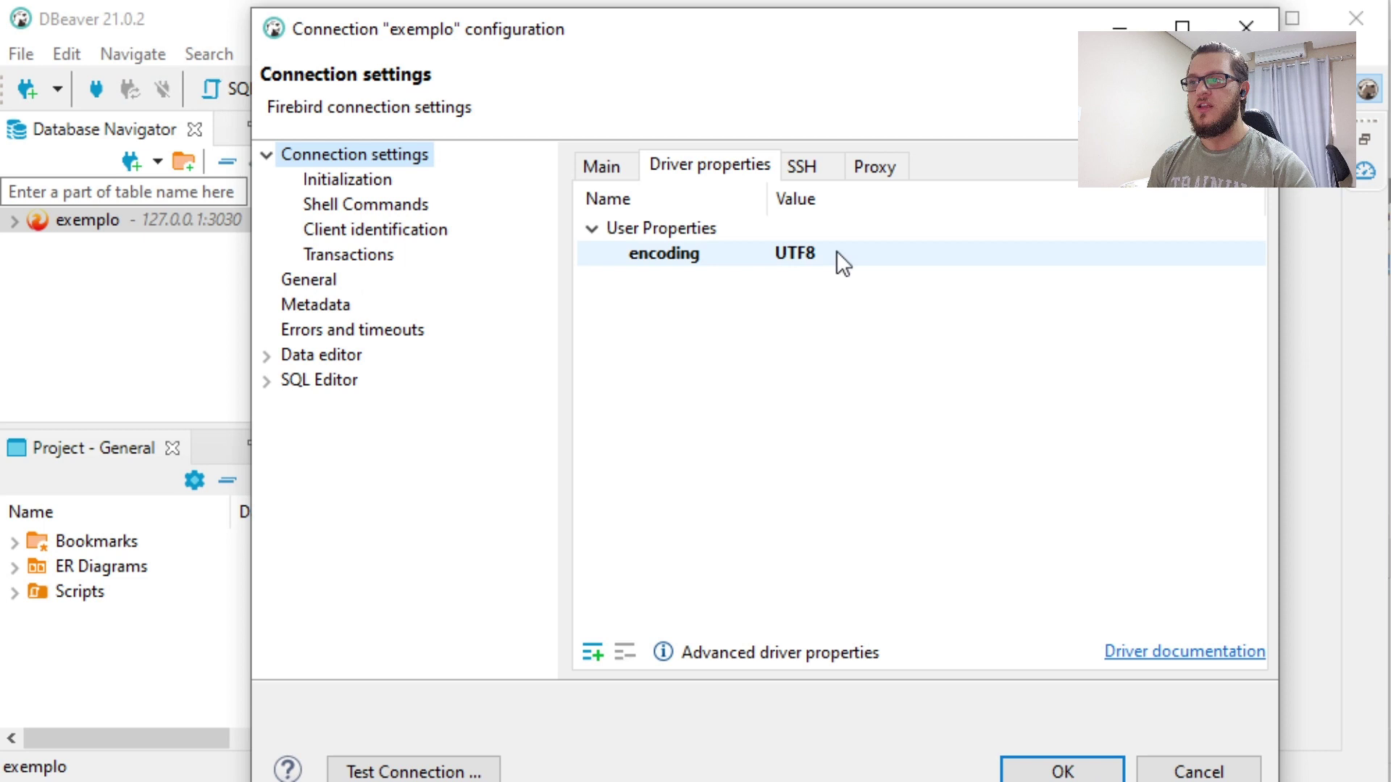
{"action": "left_click", "coordinate": [1199, 772]}
Connect to the exemplo database and view the data stored in the TAB_TESTE table
{"action": "left_click", "coordinate": [14, 221]}
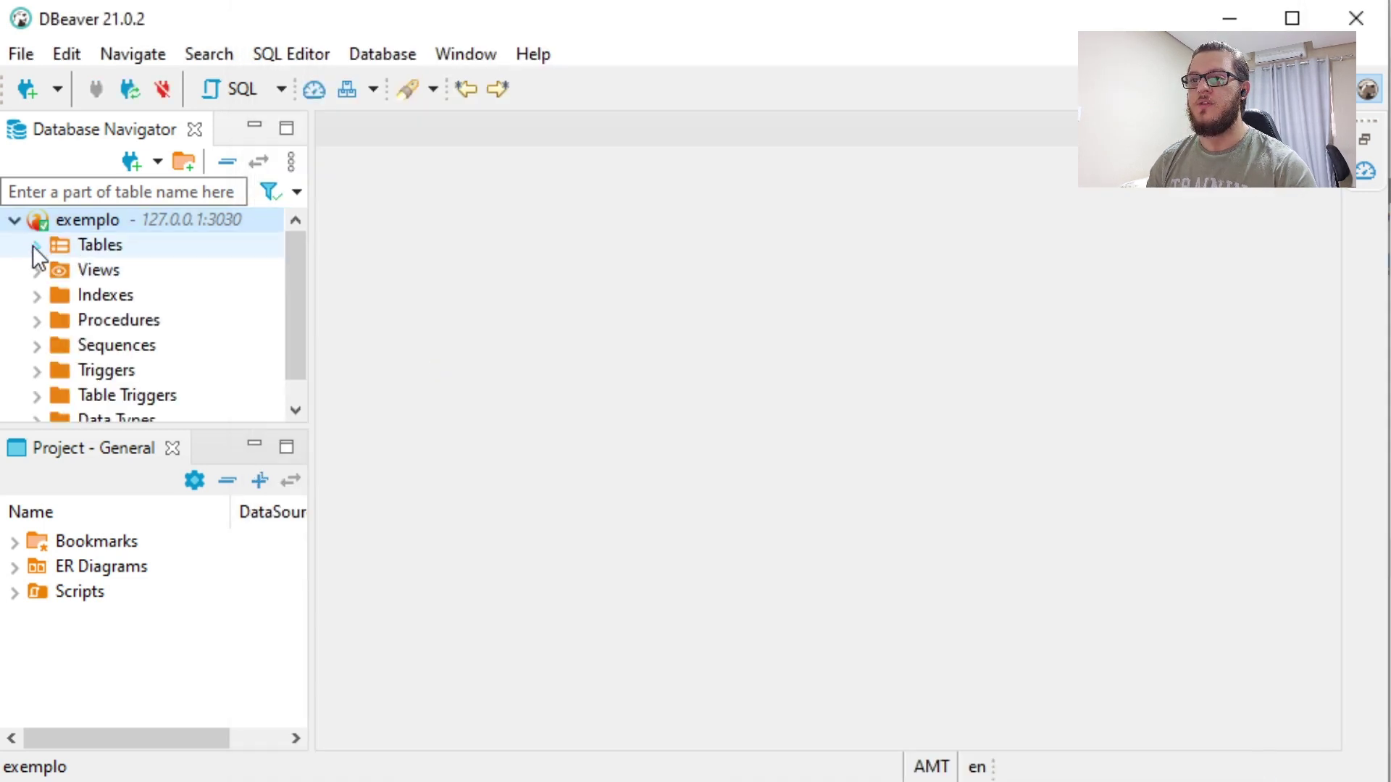
{"action": "left_click", "coordinate": [35, 246]}
{"action": "left_click", "coordinate": [124, 297]}
{"action": "type", "text": "tab_"}
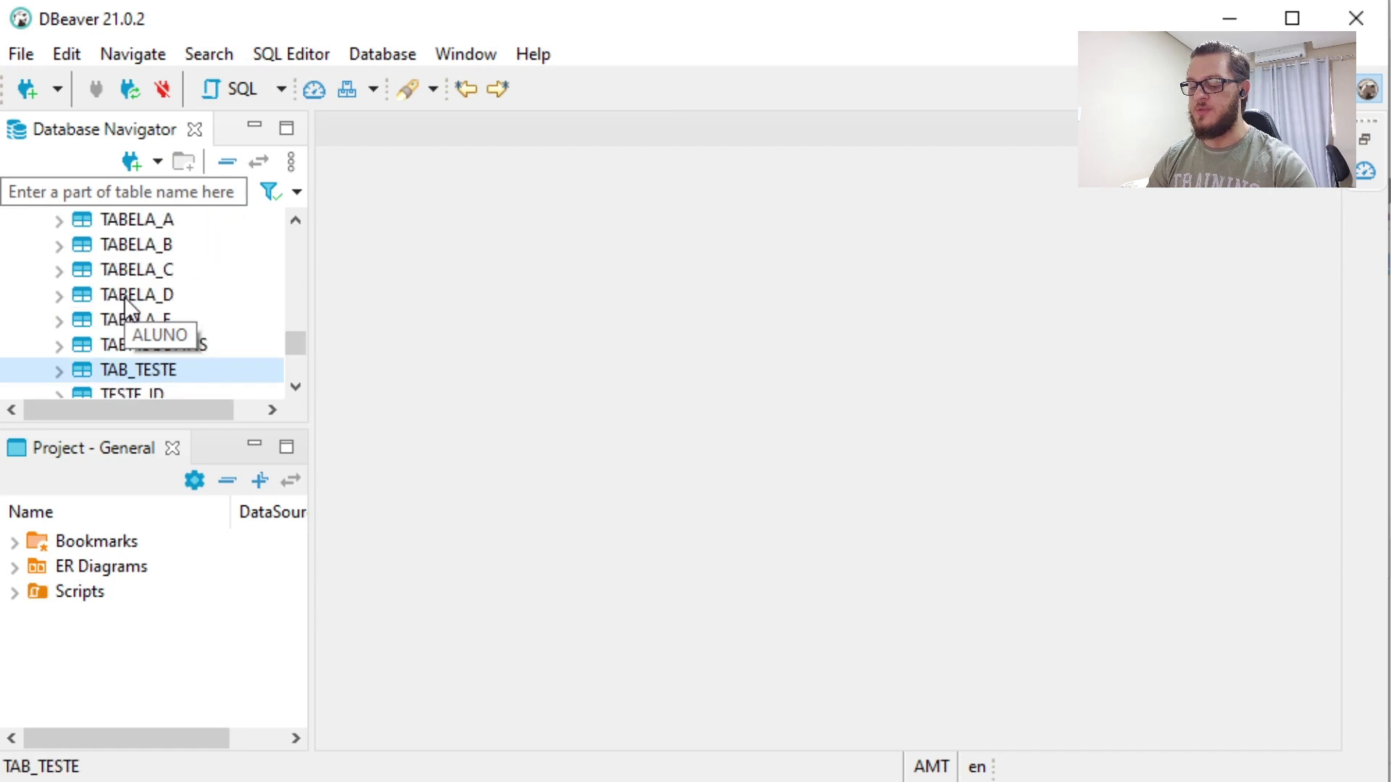
{"action": "double_click", "coordinate": [123, 367]}
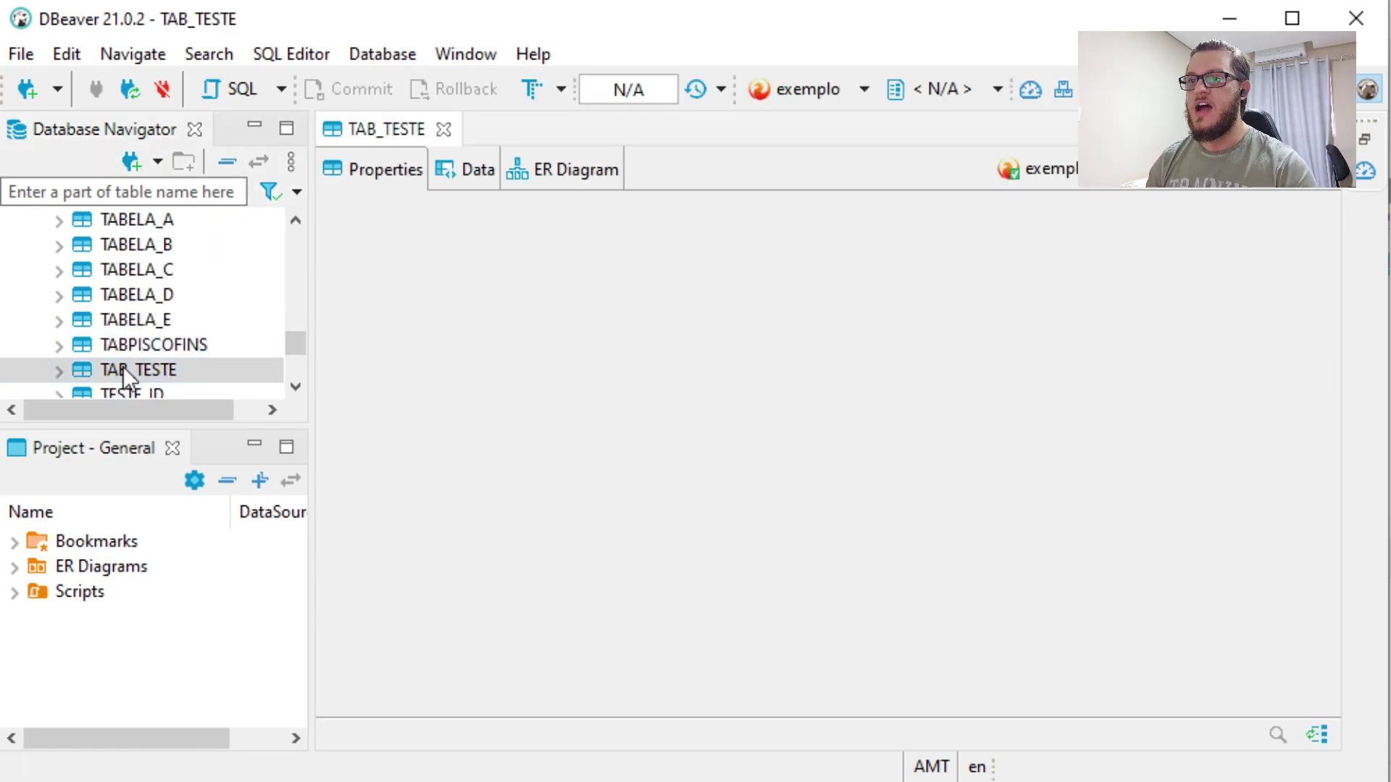
{"action": "left_click", "coordinate": [460, 168]}
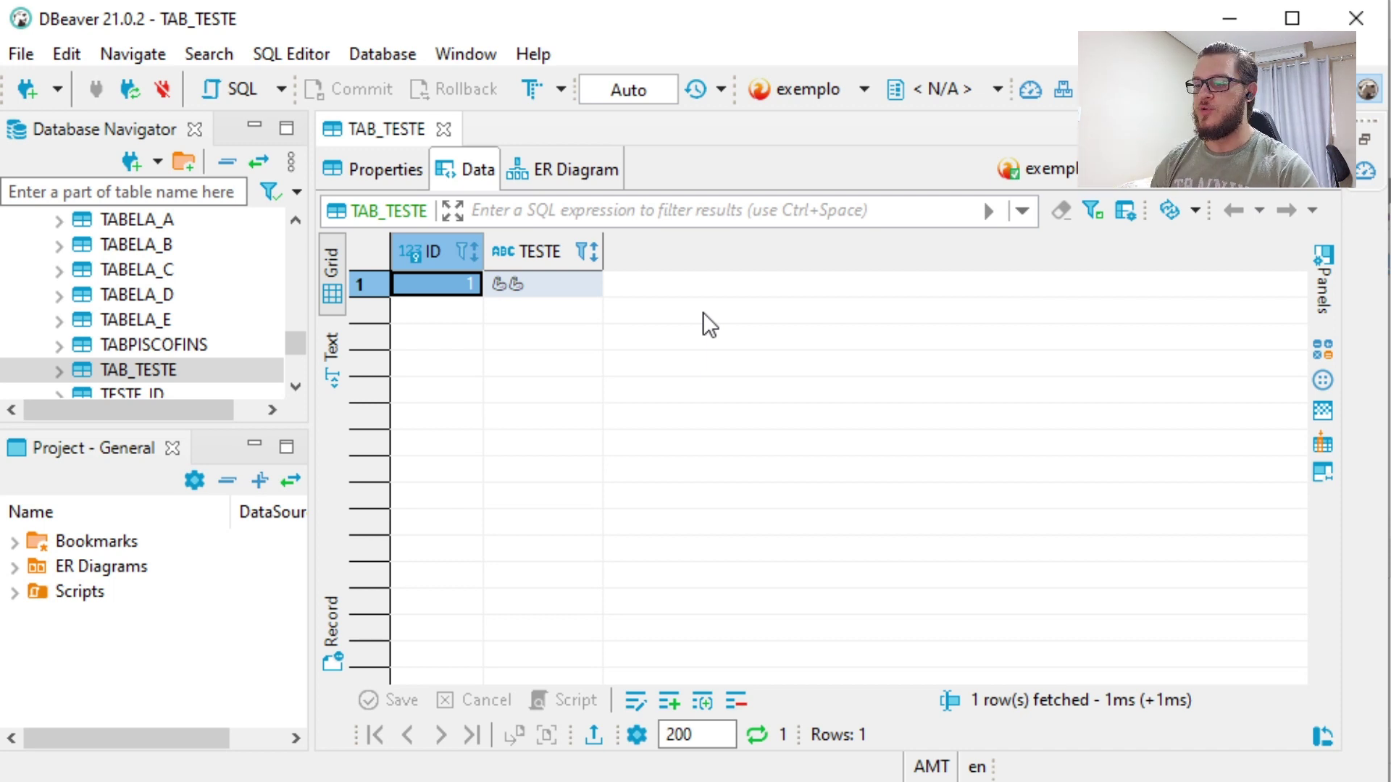
Return to IBExpert and inspect record 1's TESTE value in the plain text and Unicode editors
{"action": "key", "text": "alt+Tab"}
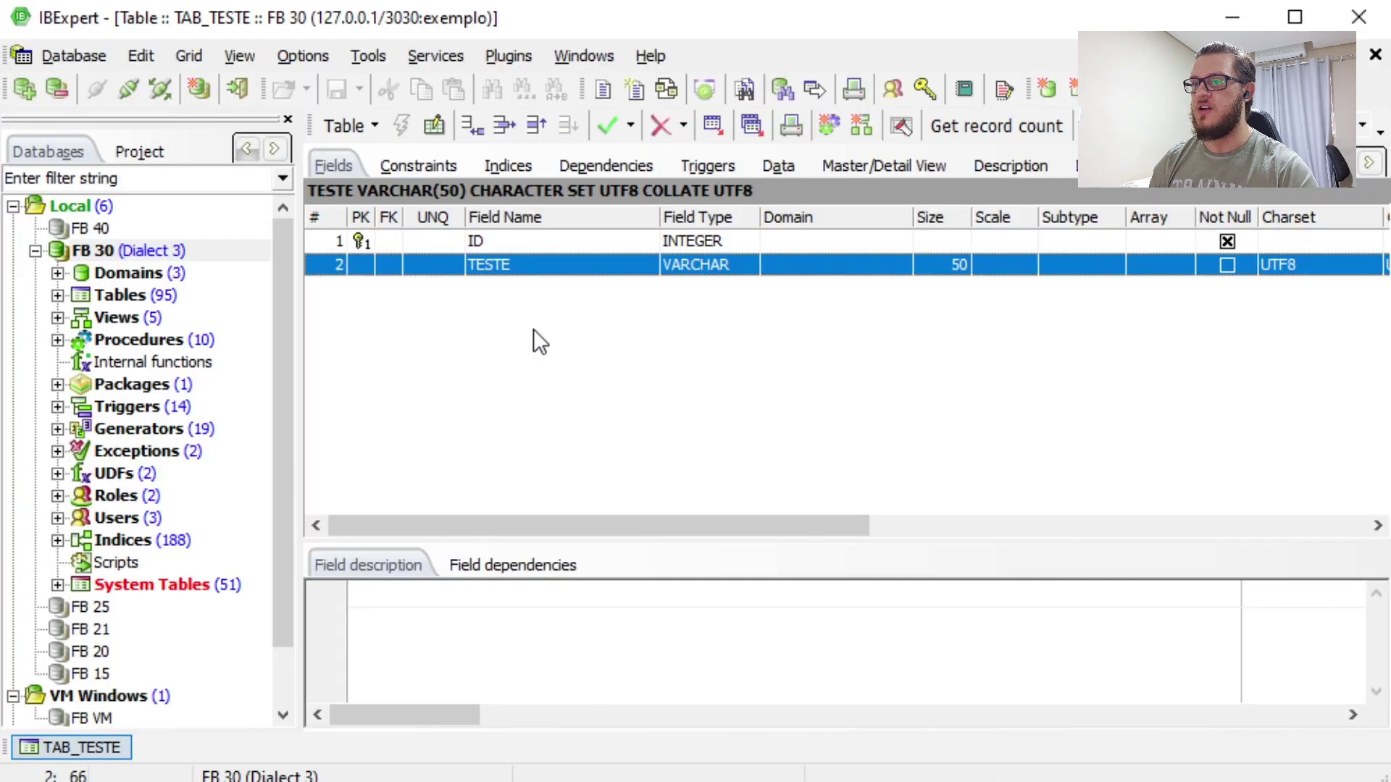
{"action": "left_click", "coordinate": [775, 163]}
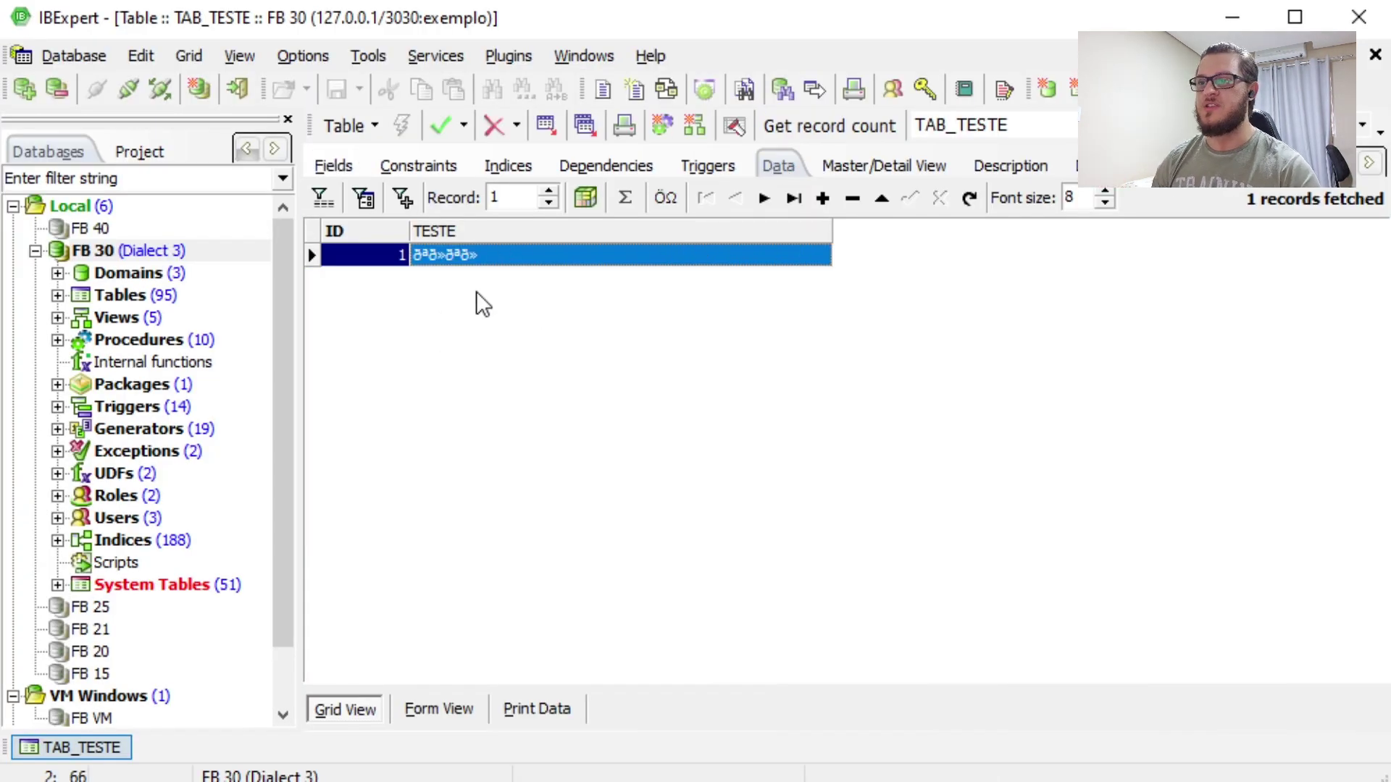
{"action": "left_click", "coordinate": [519, 260]}
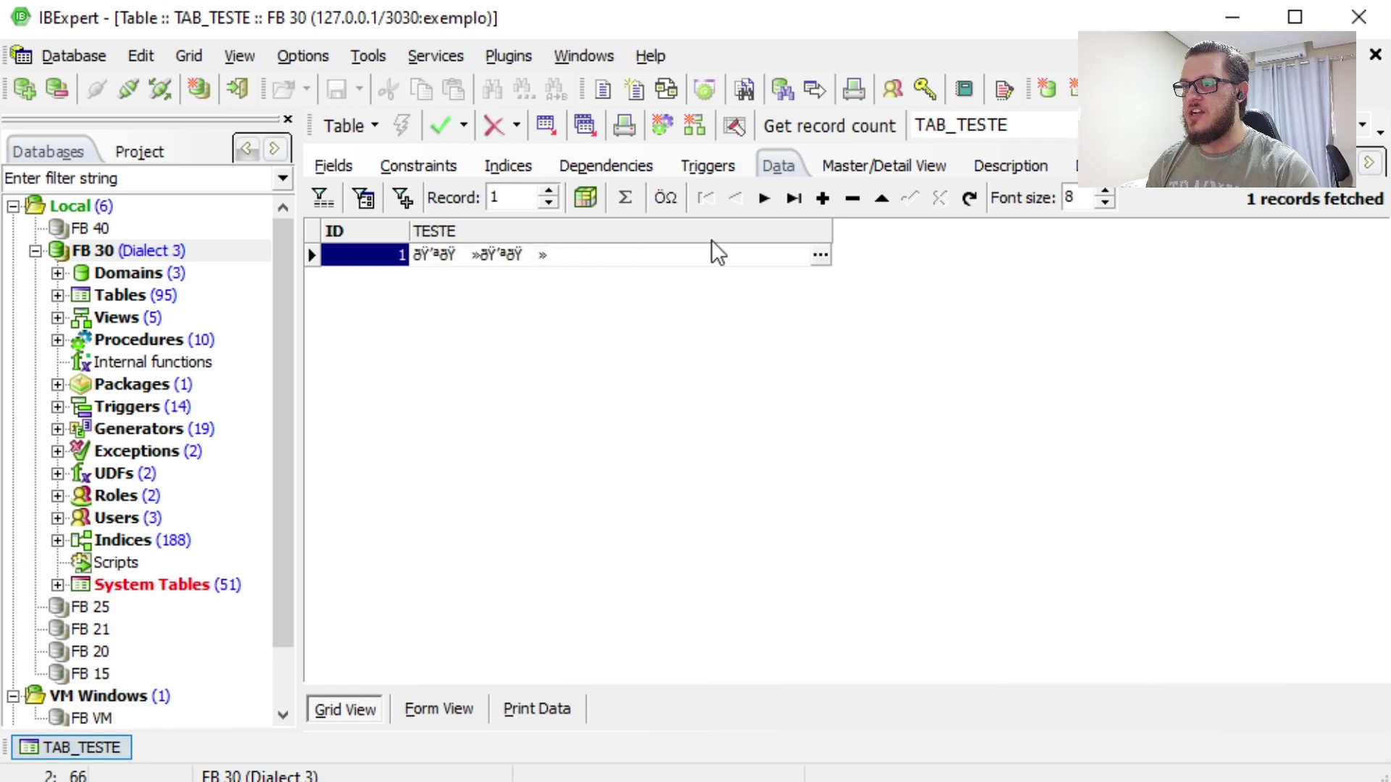
{"action": "left_click", "coordinate": [821, 255]}
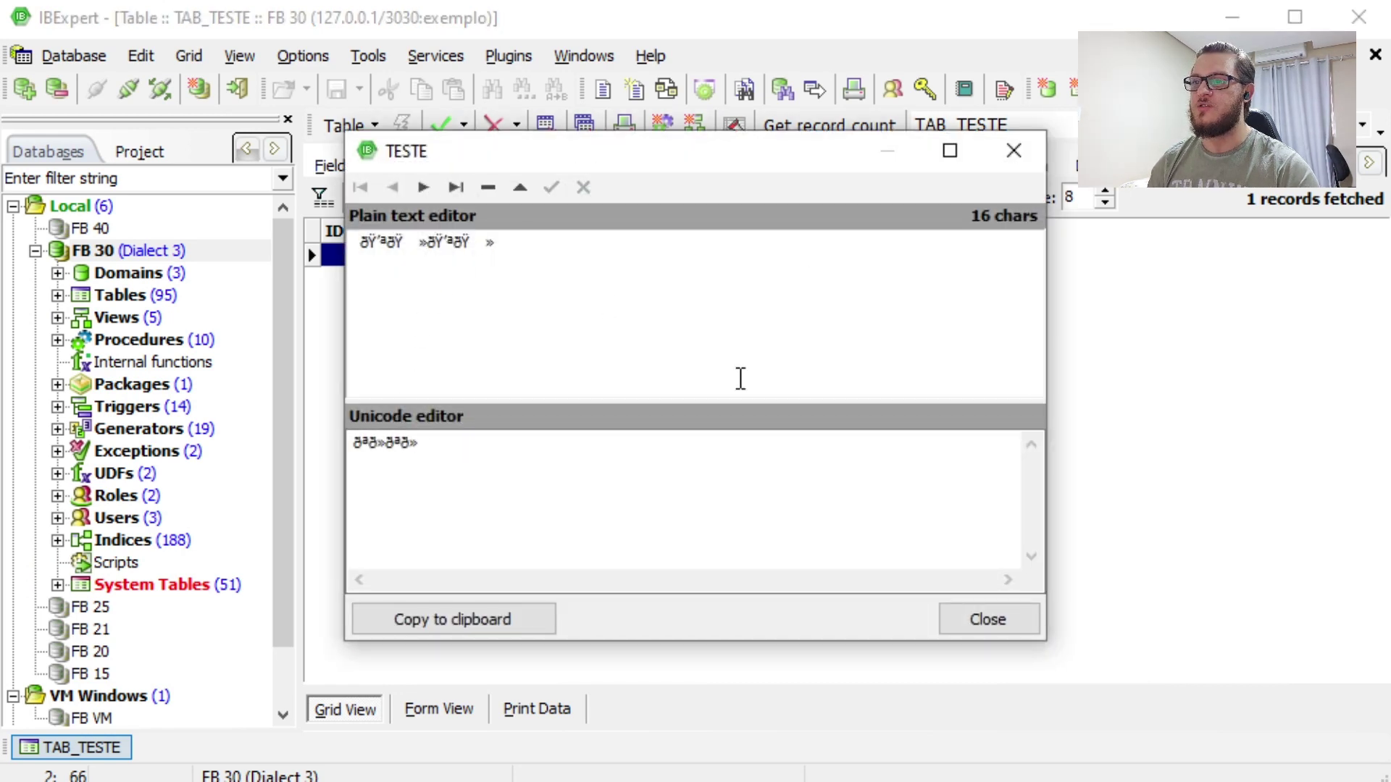
{"action": "left_click_drag", "start_coordinate": [535, 442], "coordinate": [354, 443]}
{"action": "left_click", "coordinate": [447, 457]}
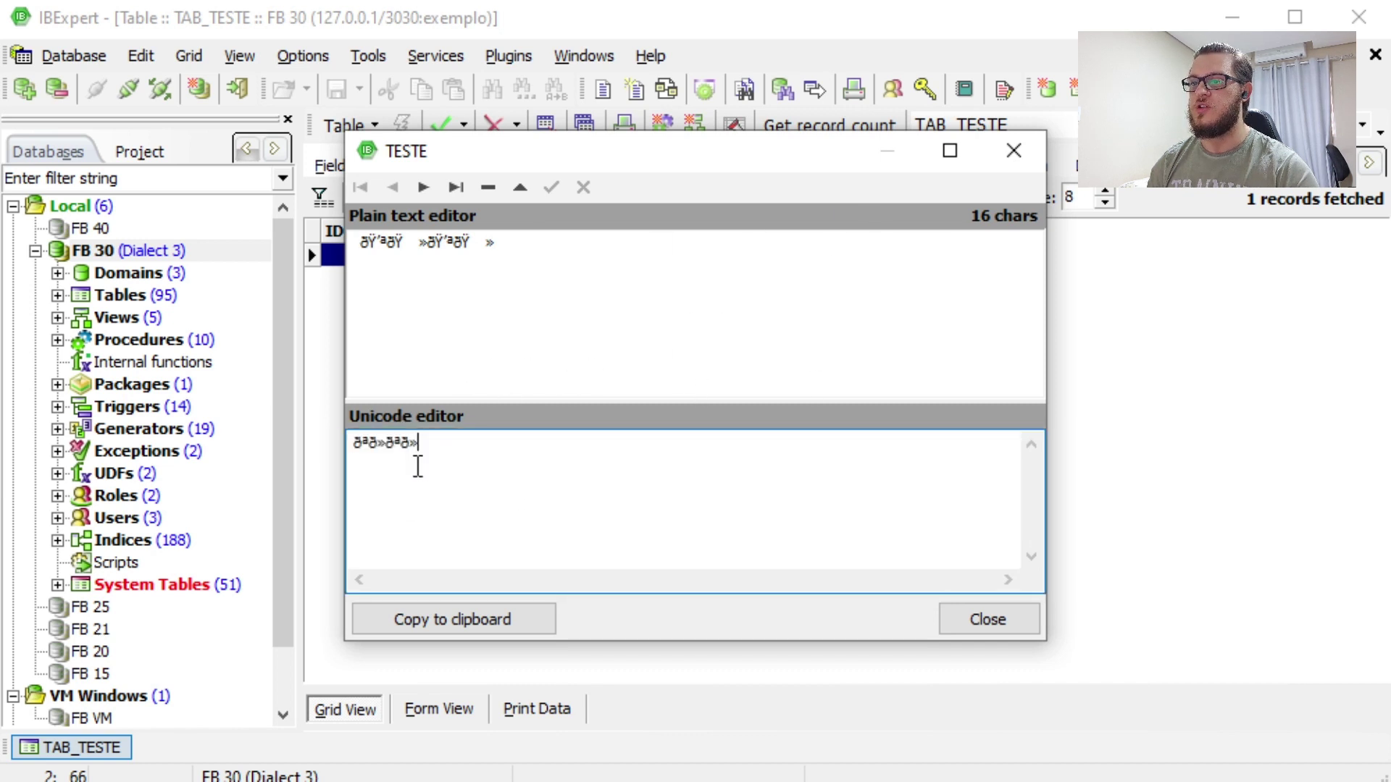
Switch to the Delphi Form1 application, append two rolling-on-the-floor laughing emojis to record 1's TESTE value and post the record
{"action": "left_click", "coordinate": [1017, 145]}
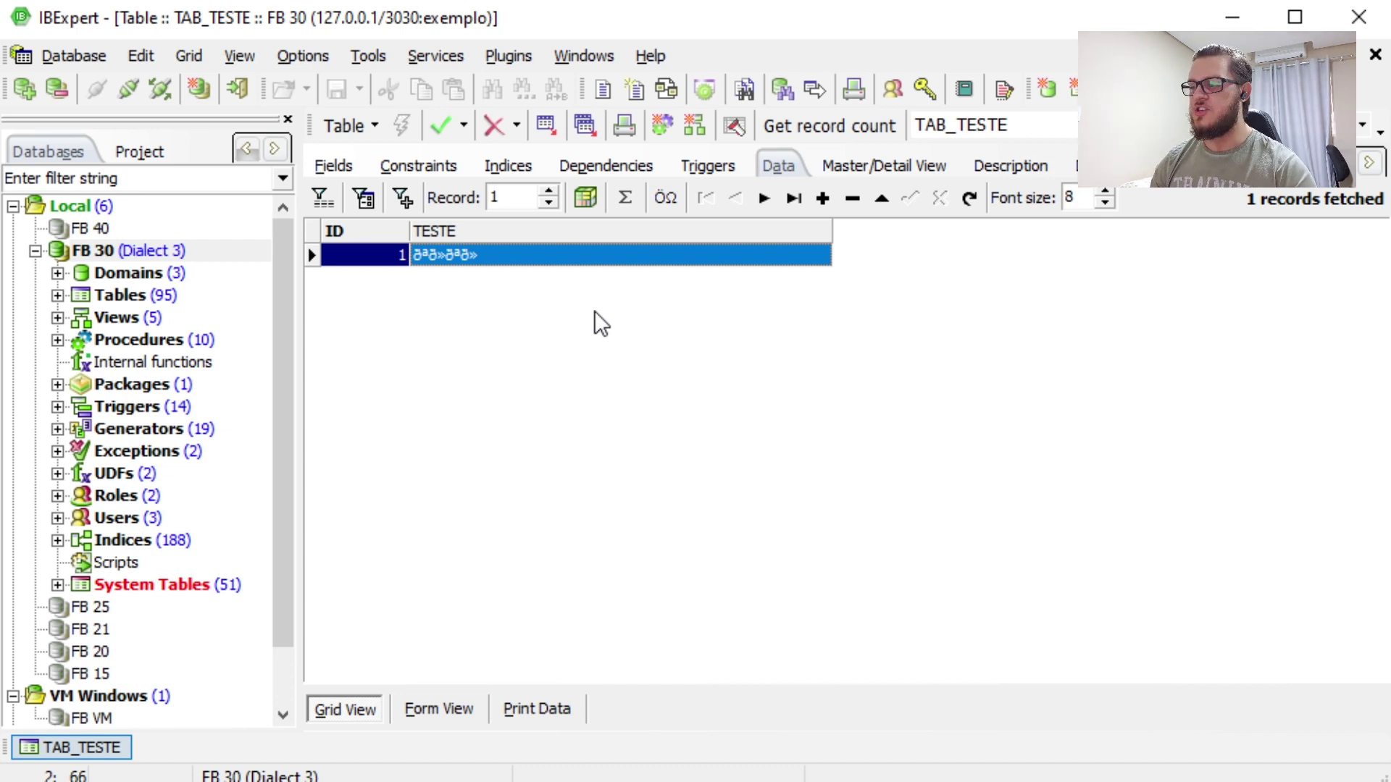
{"action": "key", "text": "ctrl+Return"}
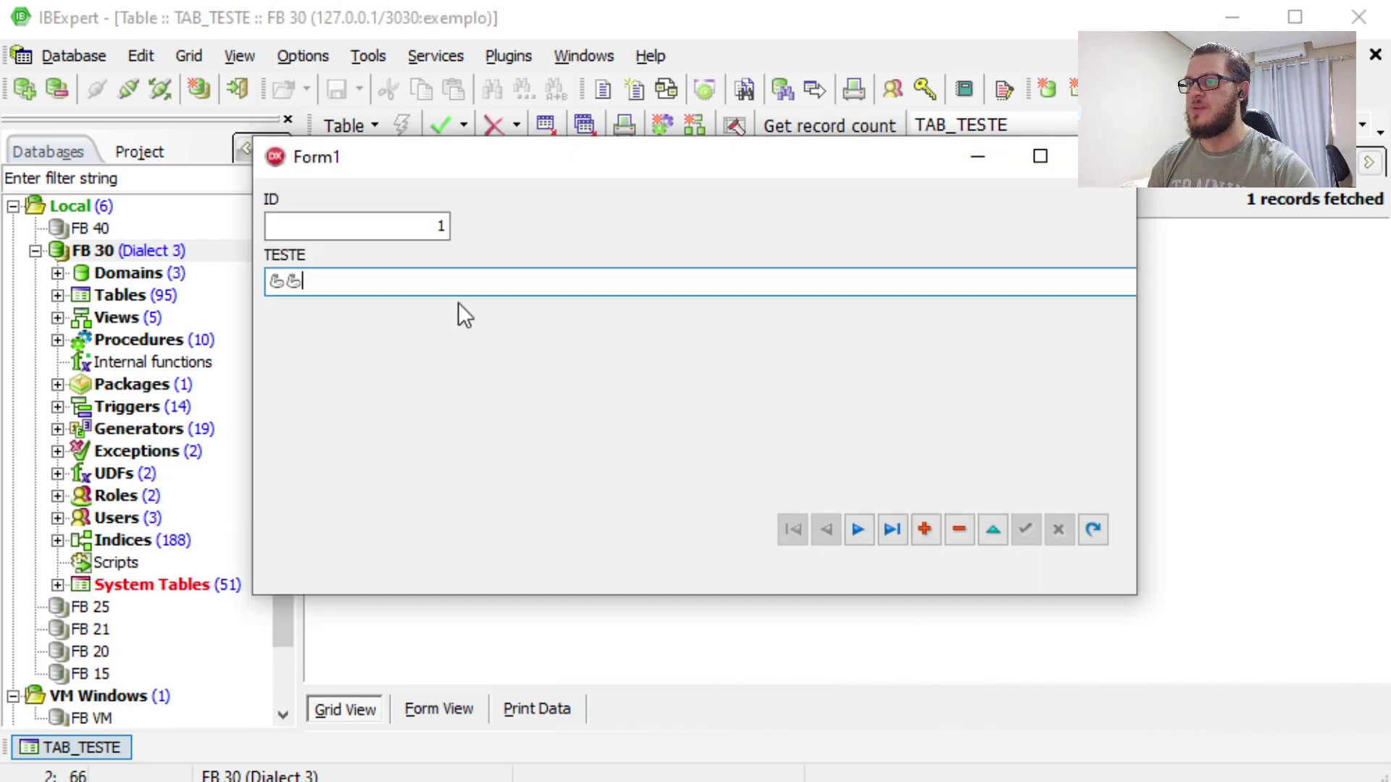
{"action": "key", "text": "super+period"}
{"action": "key", "text": "Right"}
{"action": "key", "text": "Right"}
{"action": "key", "text": "Right"}
{"action": "key", "text": "Right"}
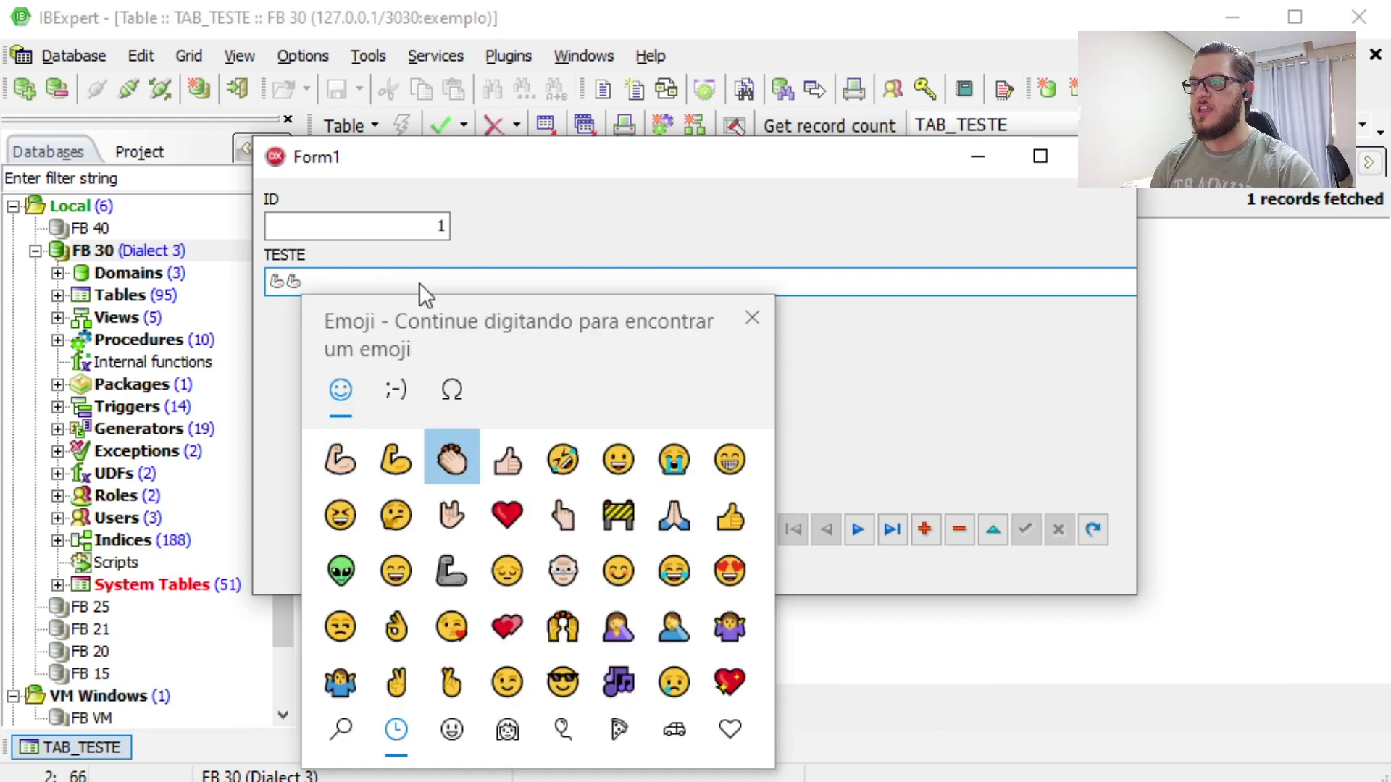
{"action": "key", "text": "Return"}
{"action": "key", "text": "Return"}
{"action": "key", "text": "Escape"}
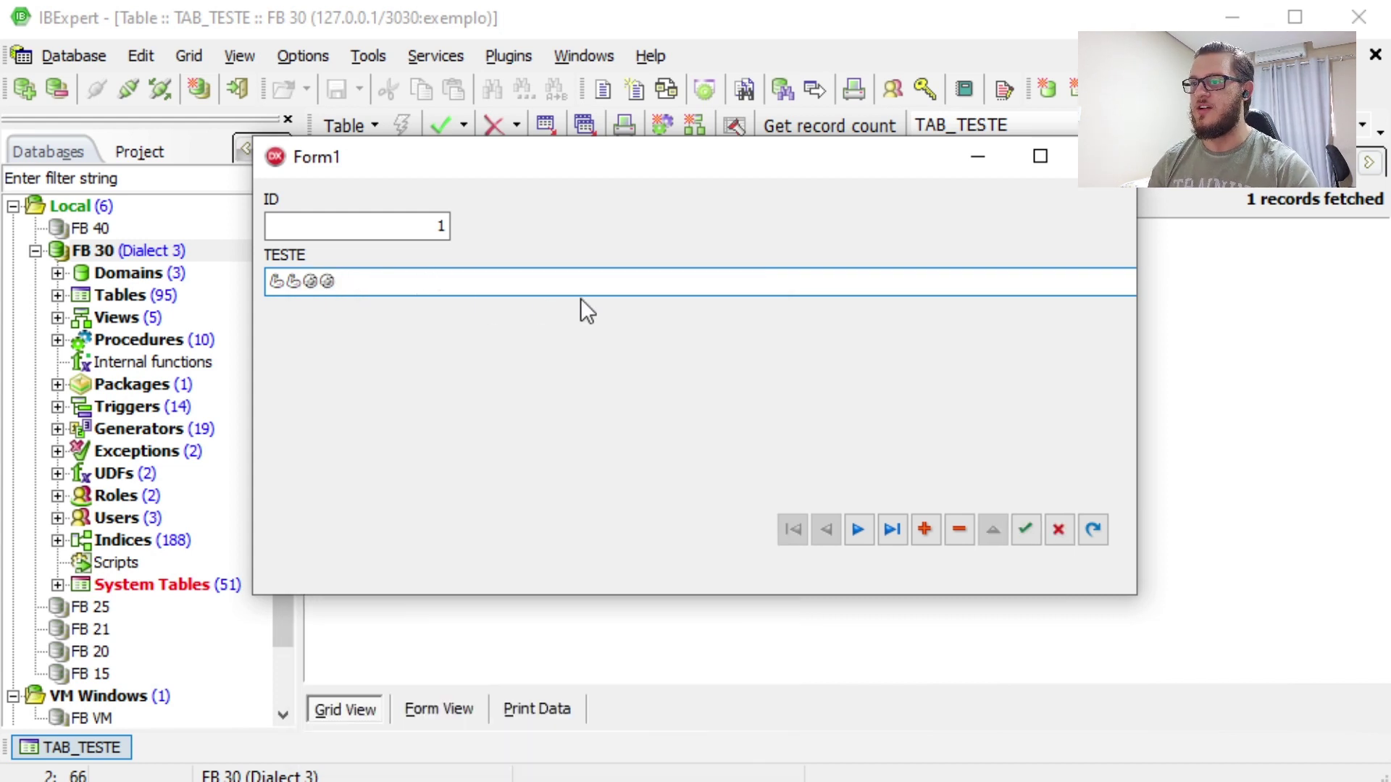
{"action": "left_click", "coordinate": [1025, 530]}
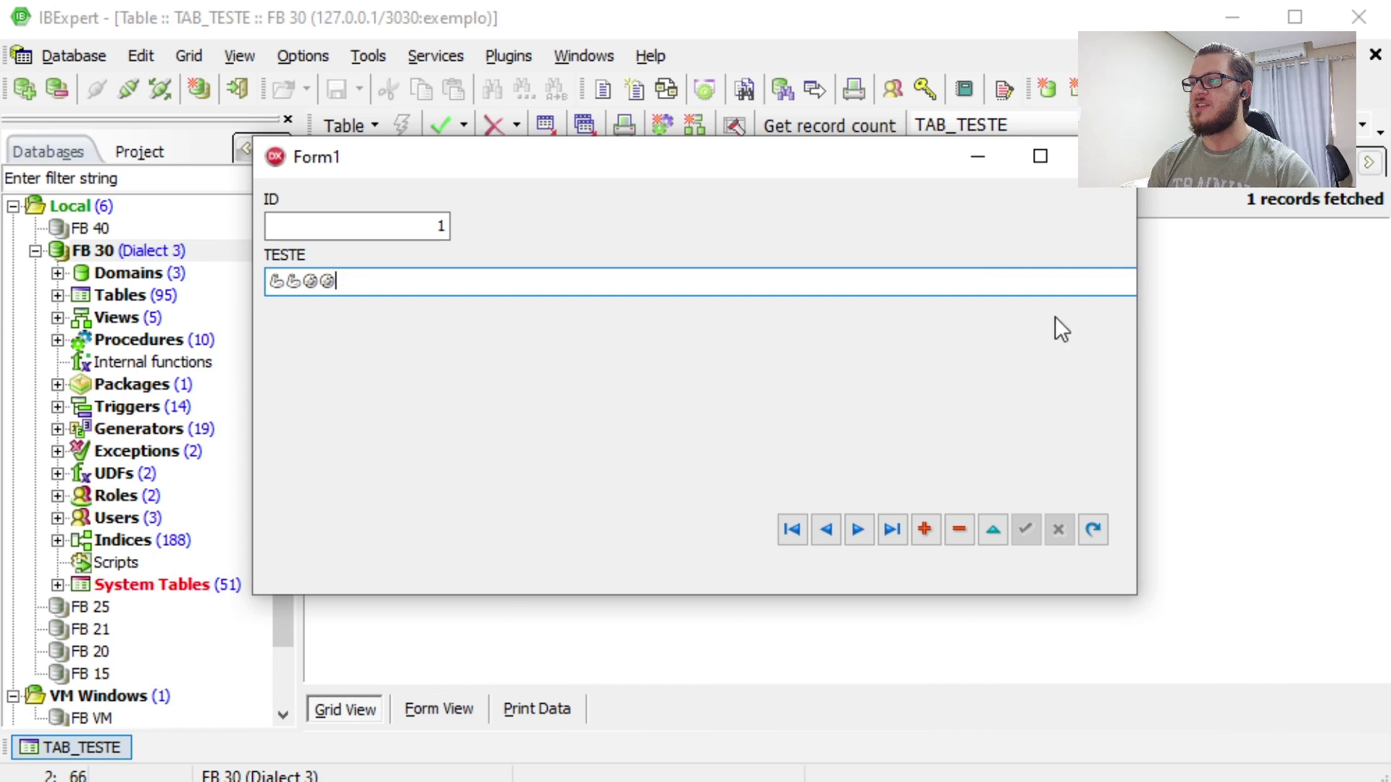
Return to IBExpert and reload TAB_TESTE's data to check record 1's updated TESTE value
{"action": "key", "text": "Escape"}
{"action": "left_click", "coordinate": [720, 171]}
{"action": "left_click", "coordinate": [774, 171]}
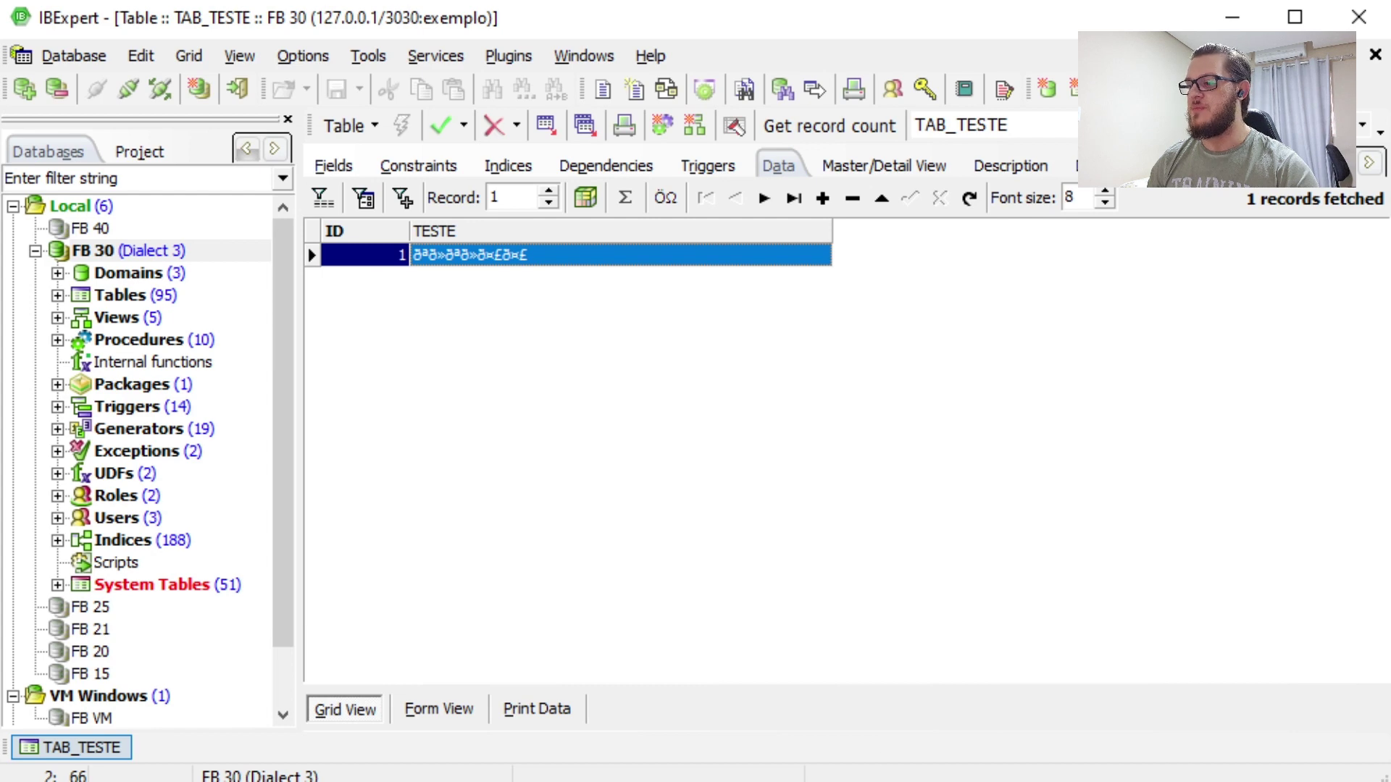
Switch to DBeaver, close and reopen TAB_TESTE, and view its reloaded data to check record 1's TESTE value
{"action": "key", "text": "alt+Tab"}
{"action": "left_click", "coordinate": [401, 173]}
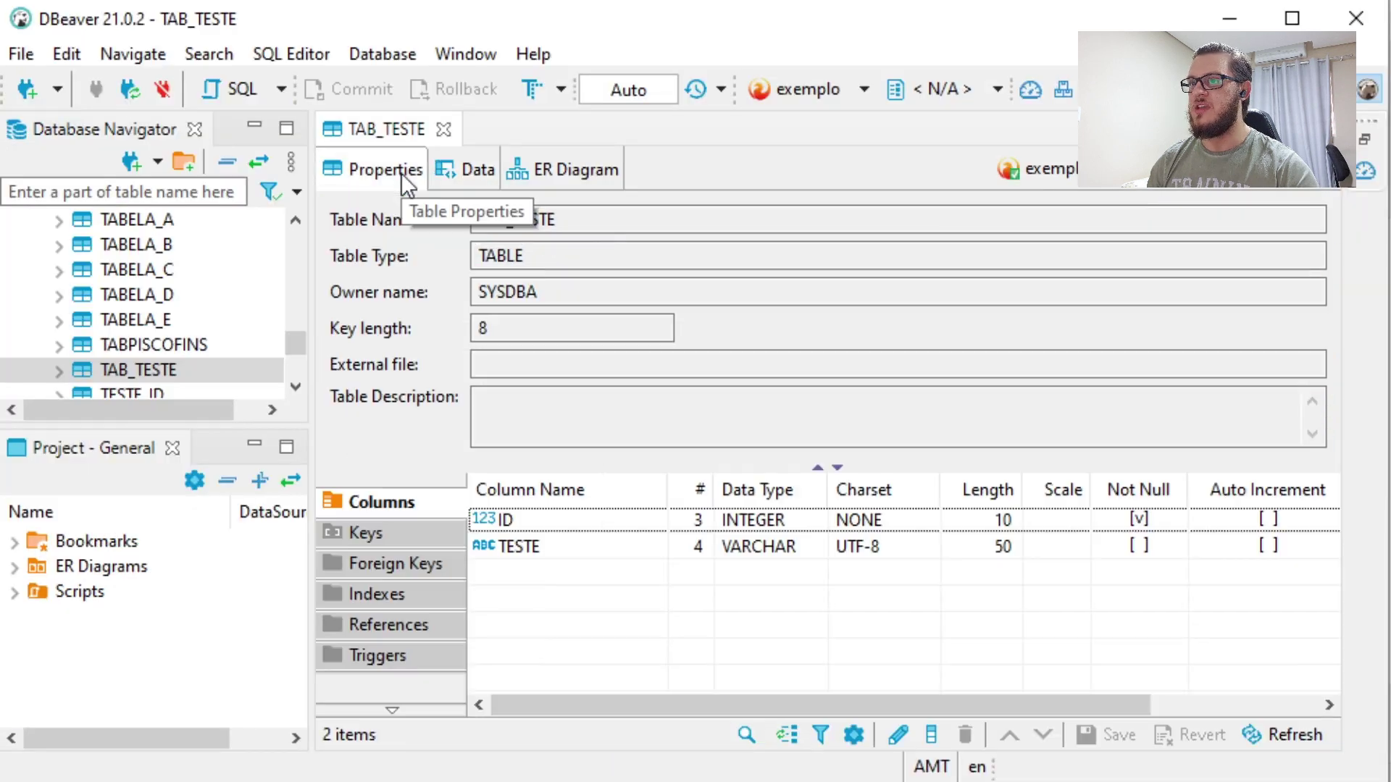
{"action": "left_click", "coordinate": [478, 174]}
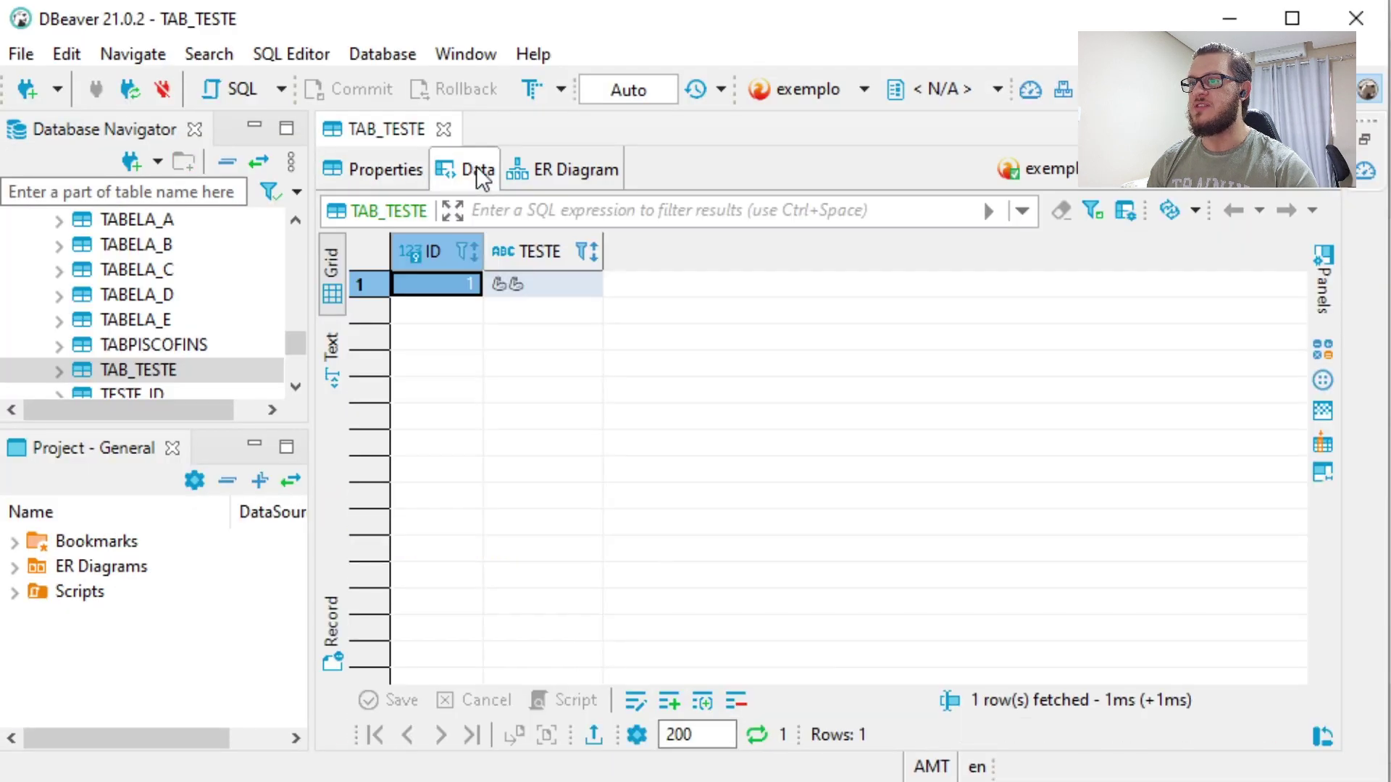
{"action": "left_click", "coordinate": [392, 171]}
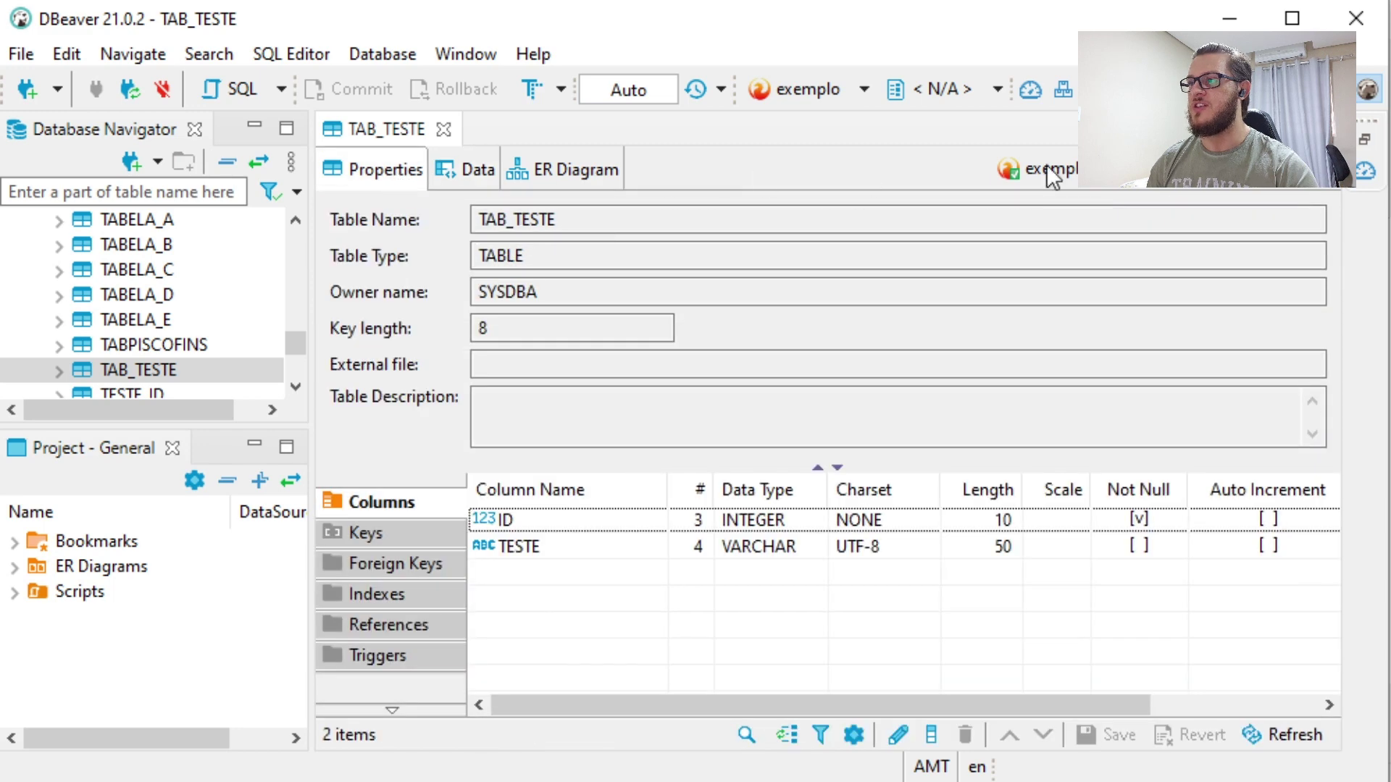
{"action": "left_click", "coordinate": [443, 129]}
{"action": "double_click", "coordinate": [149, 370]}
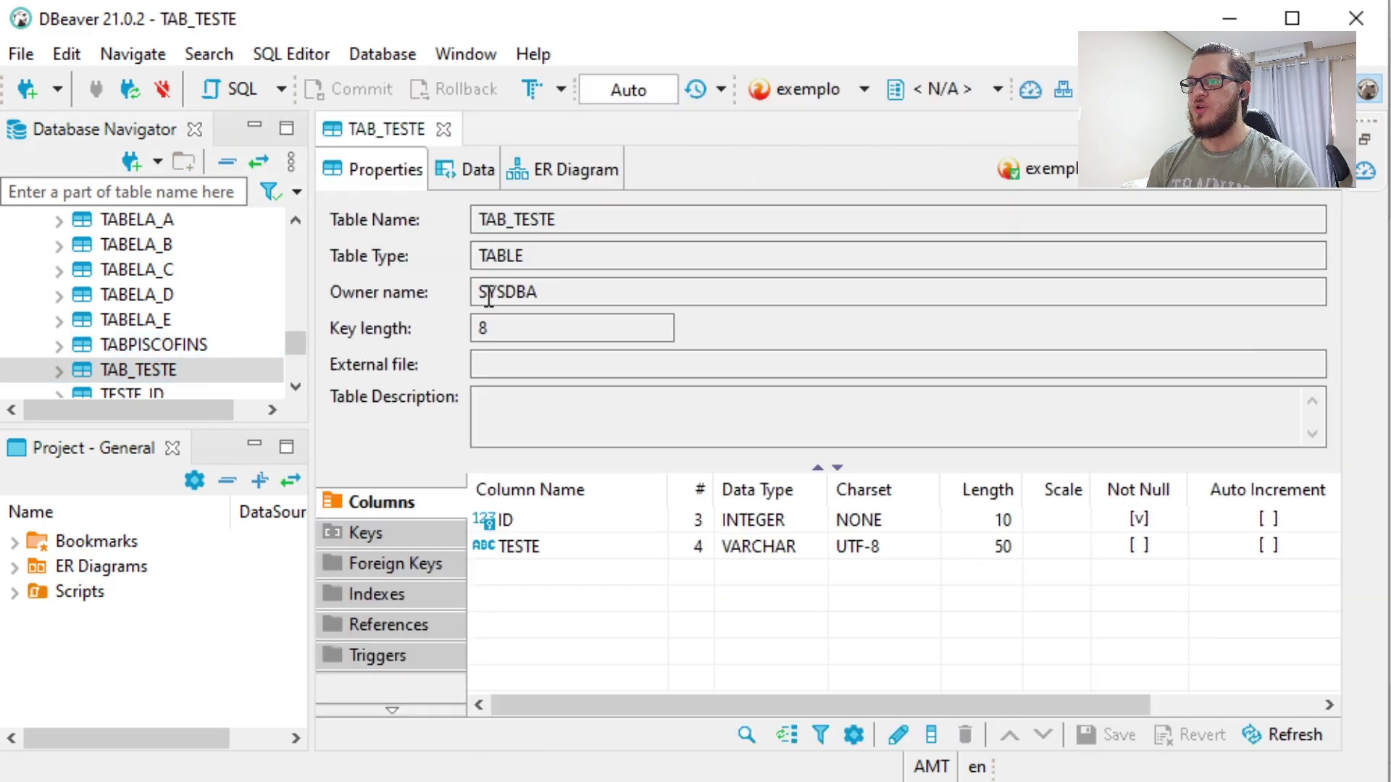
{"action": "left_click", "coordinate": [468, 172]}
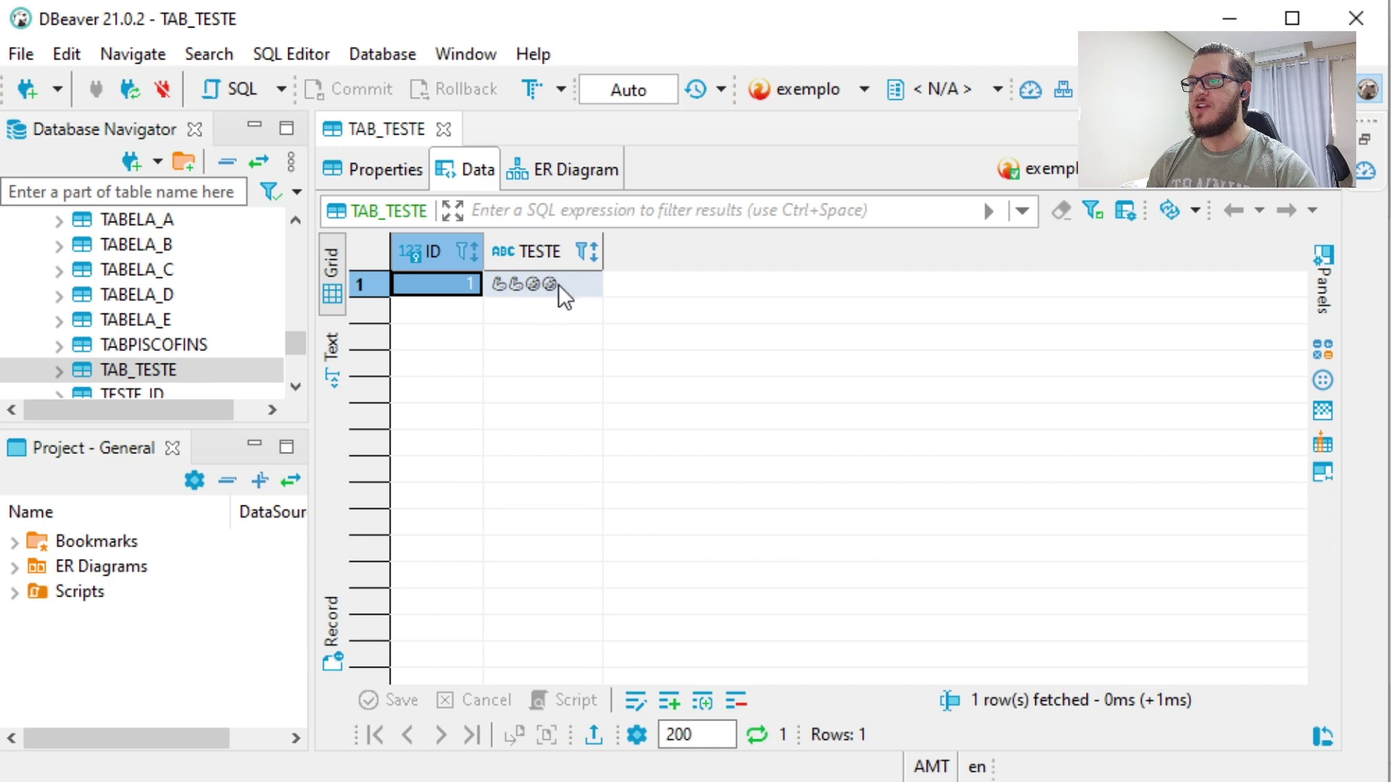